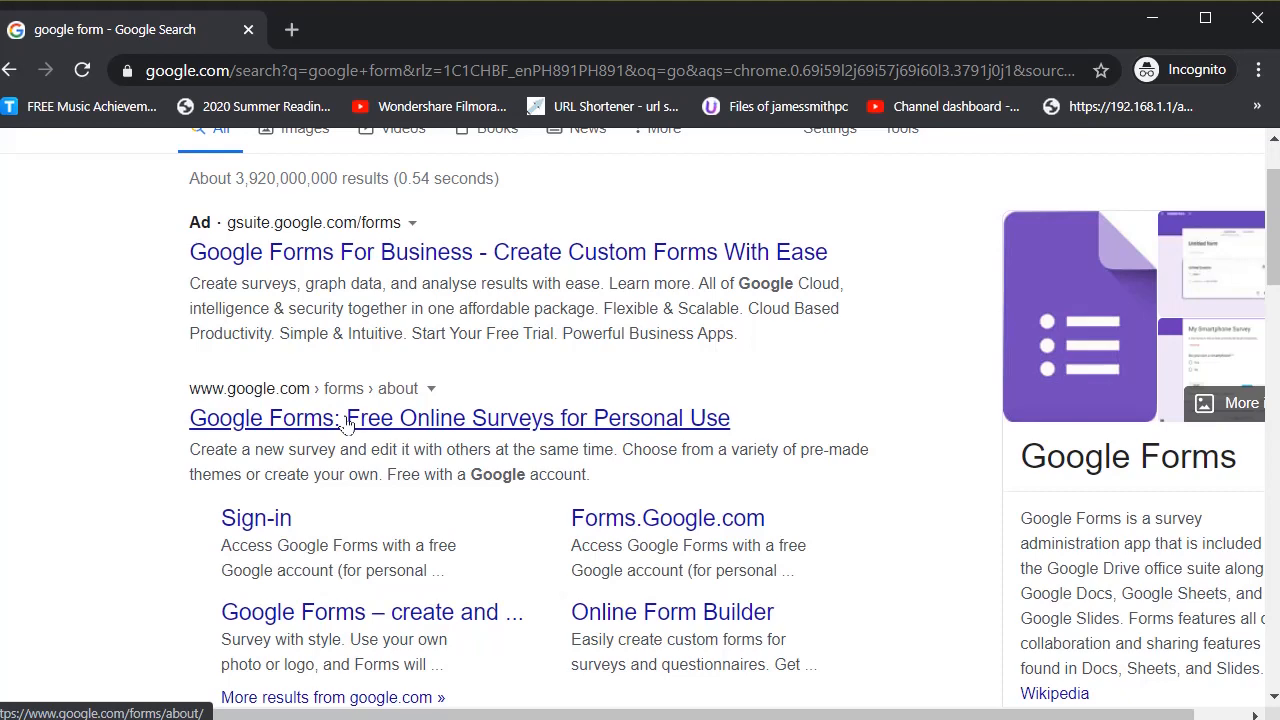
- Open the personal version of Google Forms from the search results and sign in with the saved account e-mail and password
left_click(407, 428)
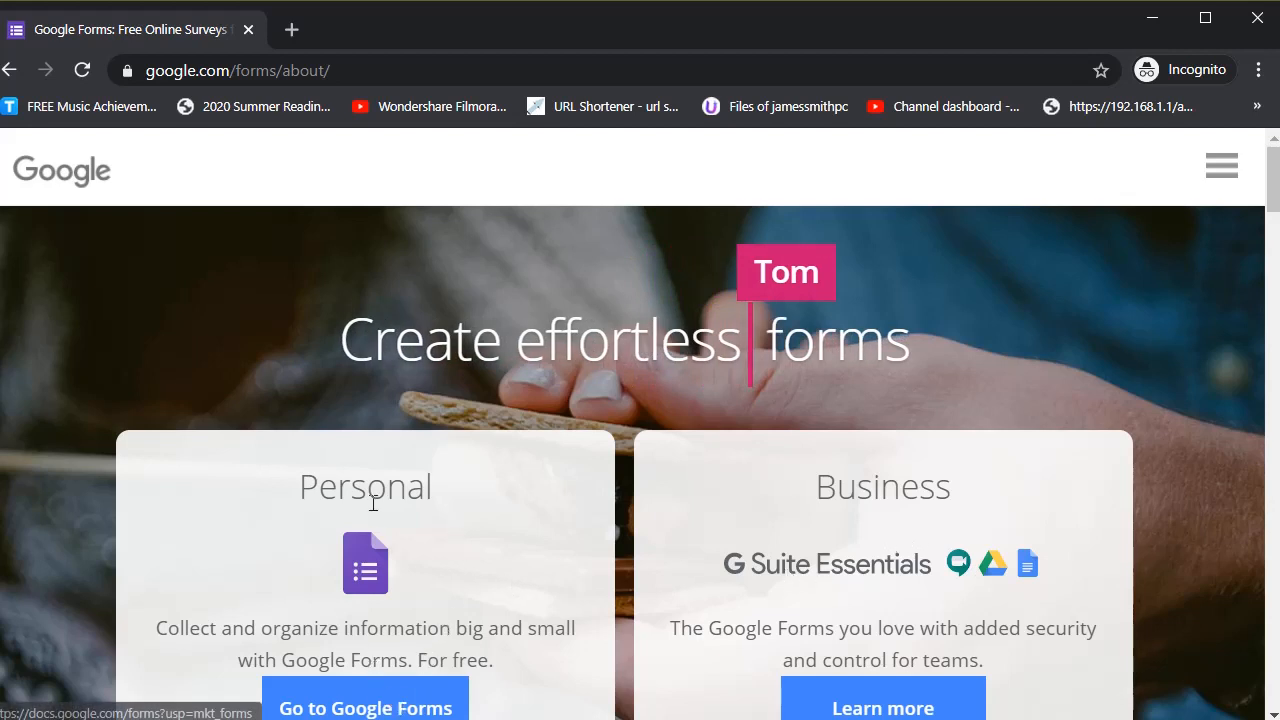
left_click(393, 709)
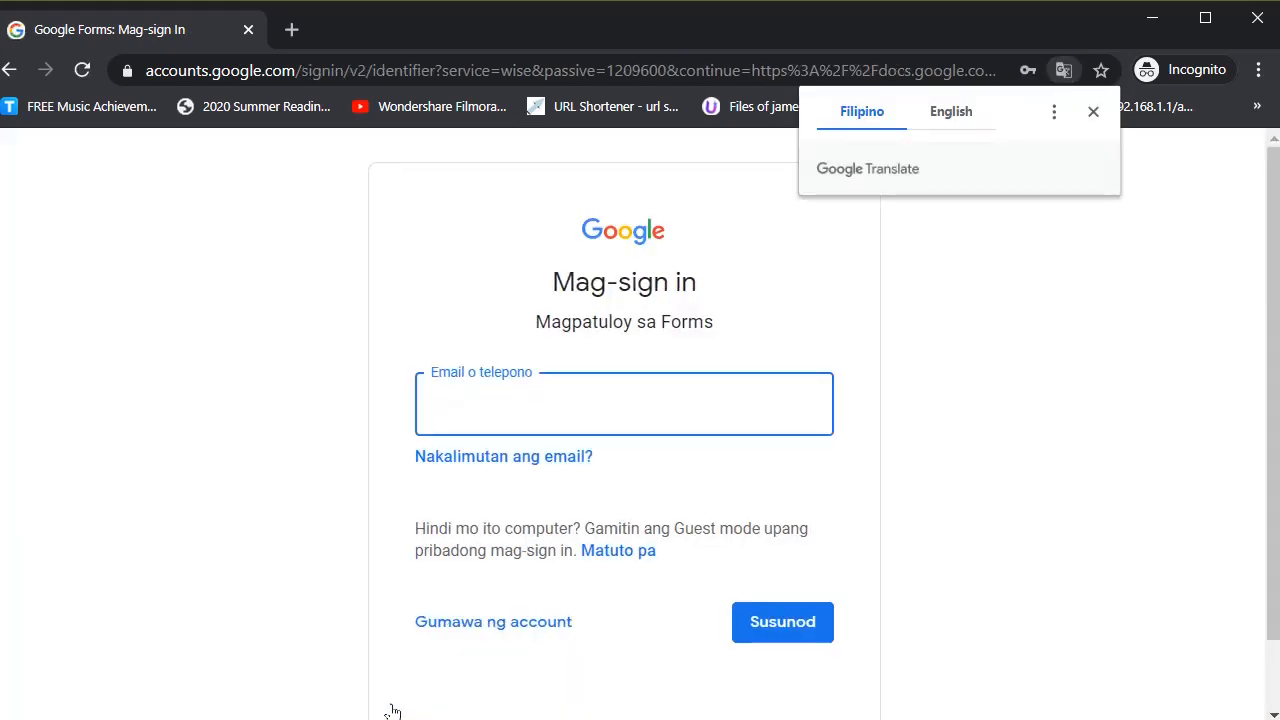
left_click(510, 404)
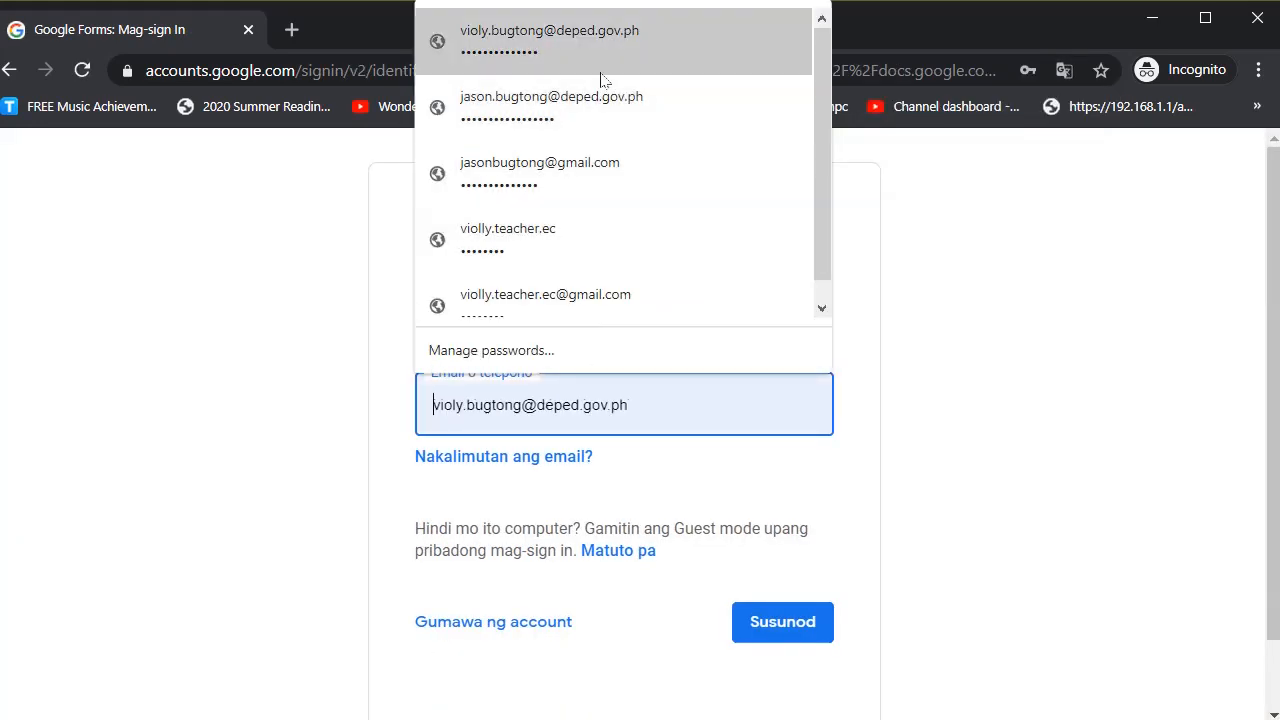
left_click(622, 33)
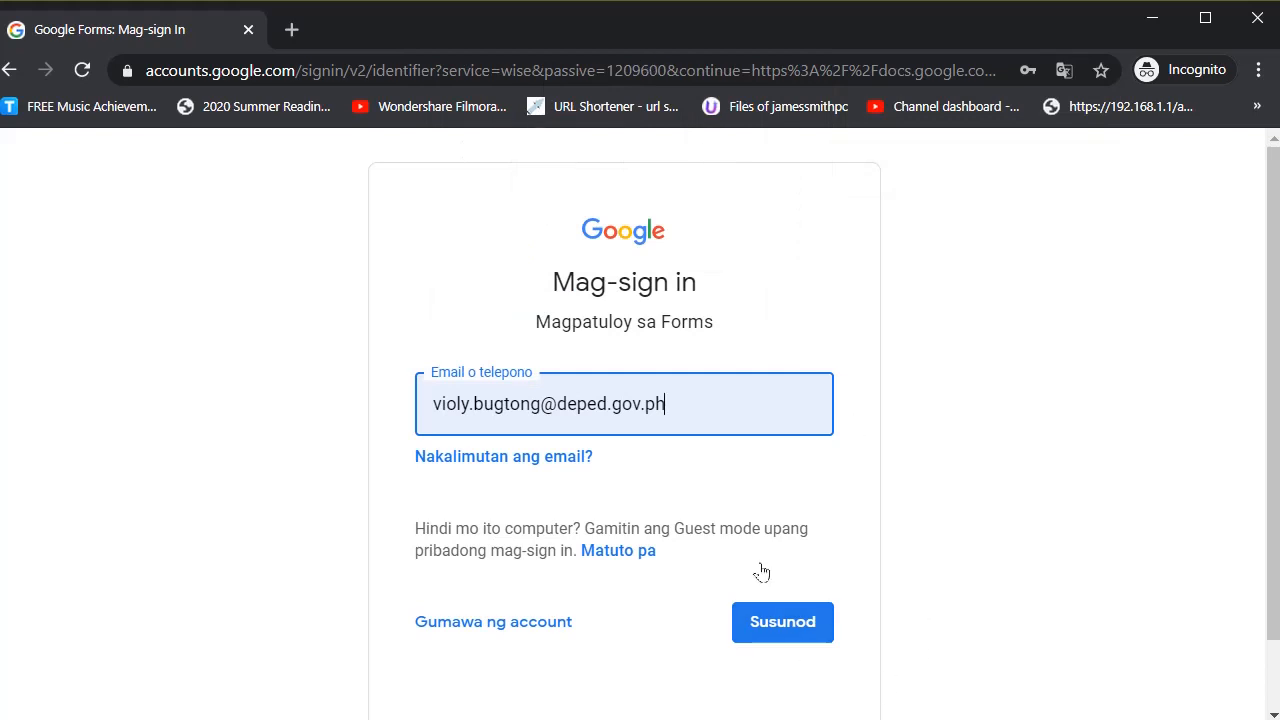
left_click(785, 628)
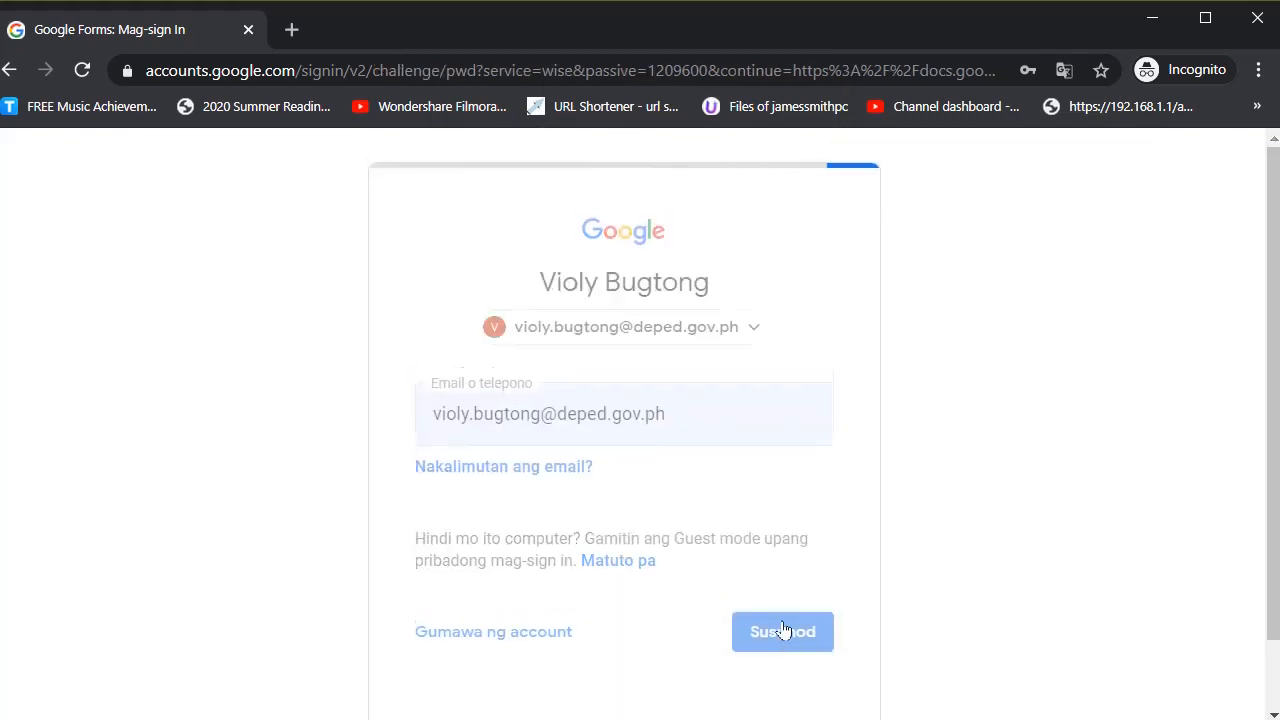
left_click(780, 530)
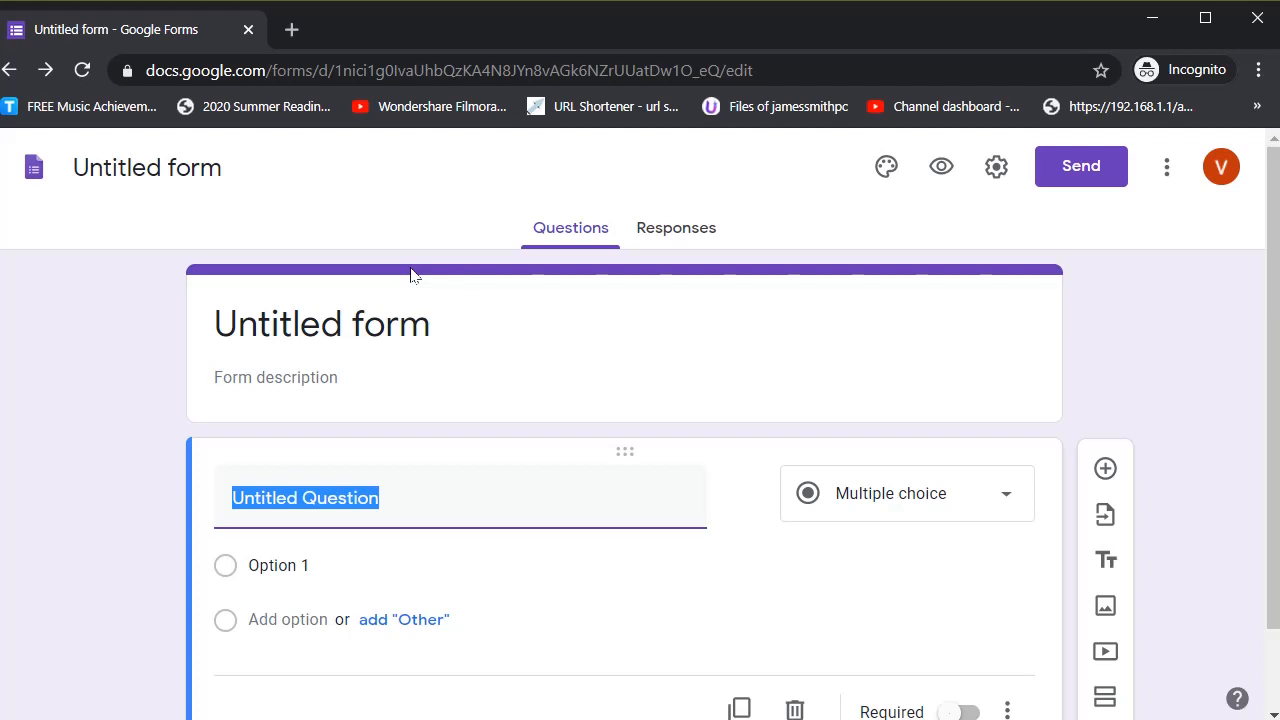
- Go to the Forms home page, open the template gallery and browse the Department of Education templates by category
left_click(34, 168)
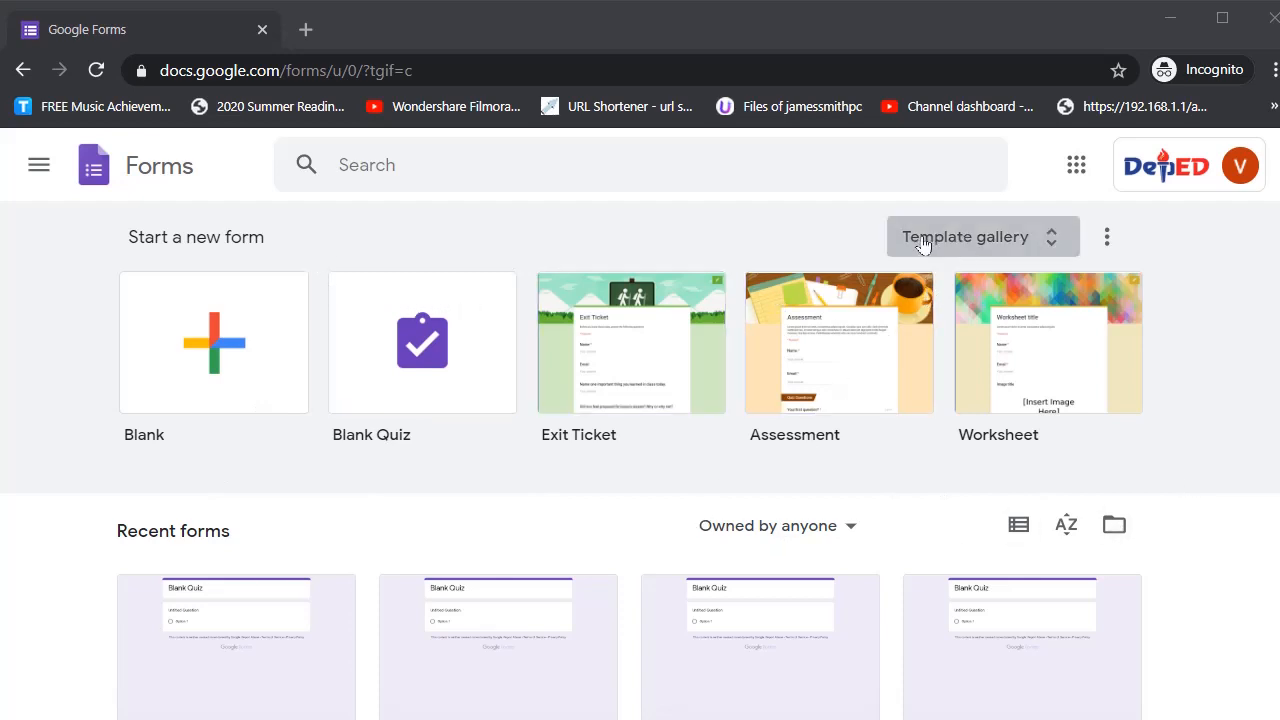
left_click(1020, 252)
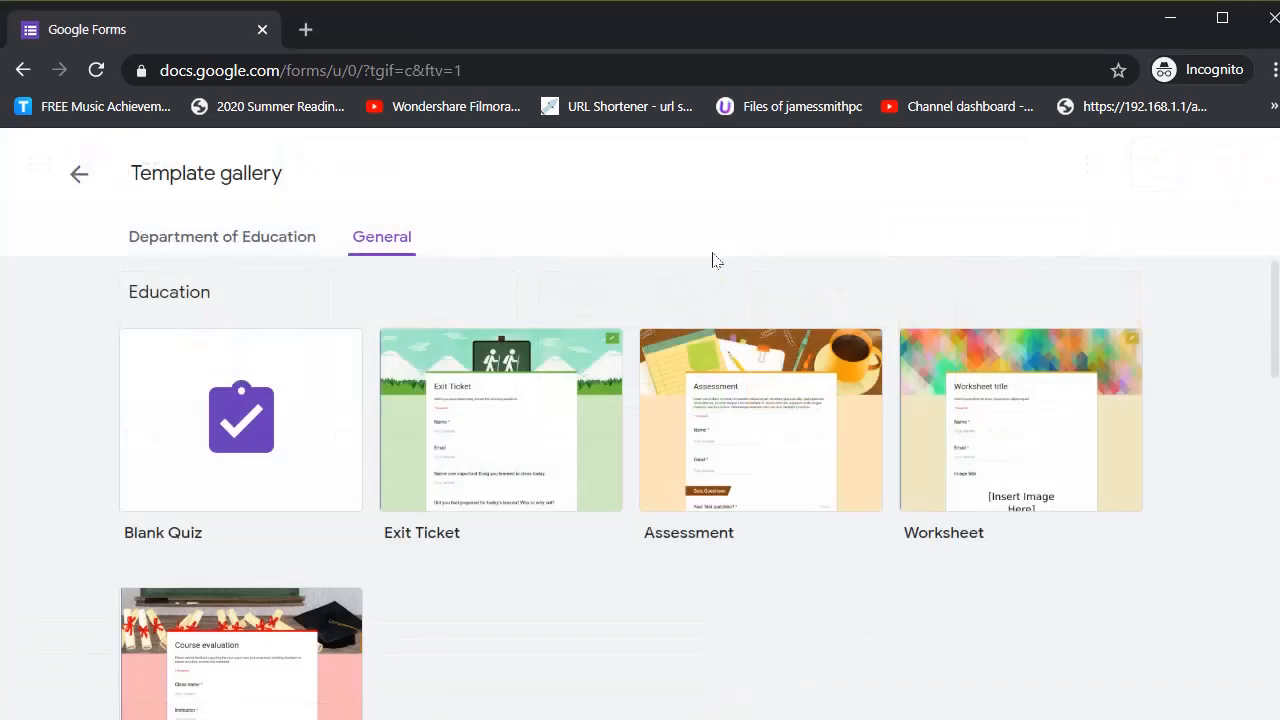
left_click(212, 232)
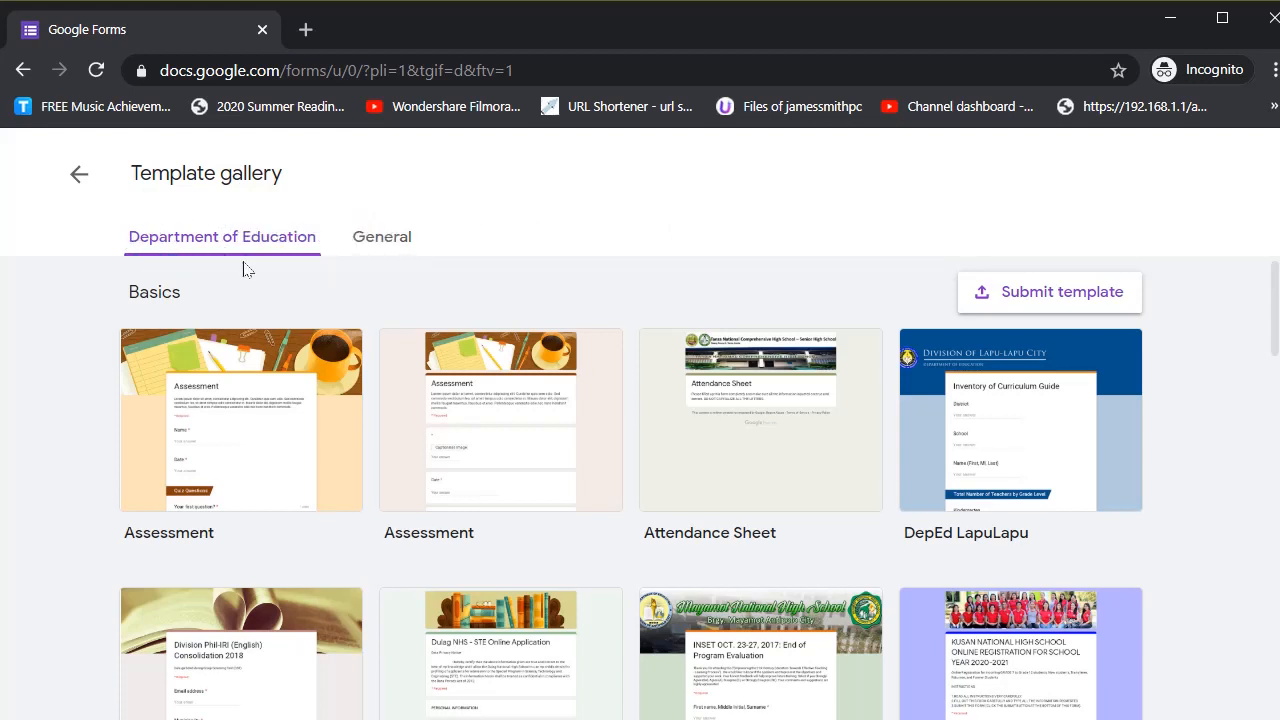
left_click(402, 250)
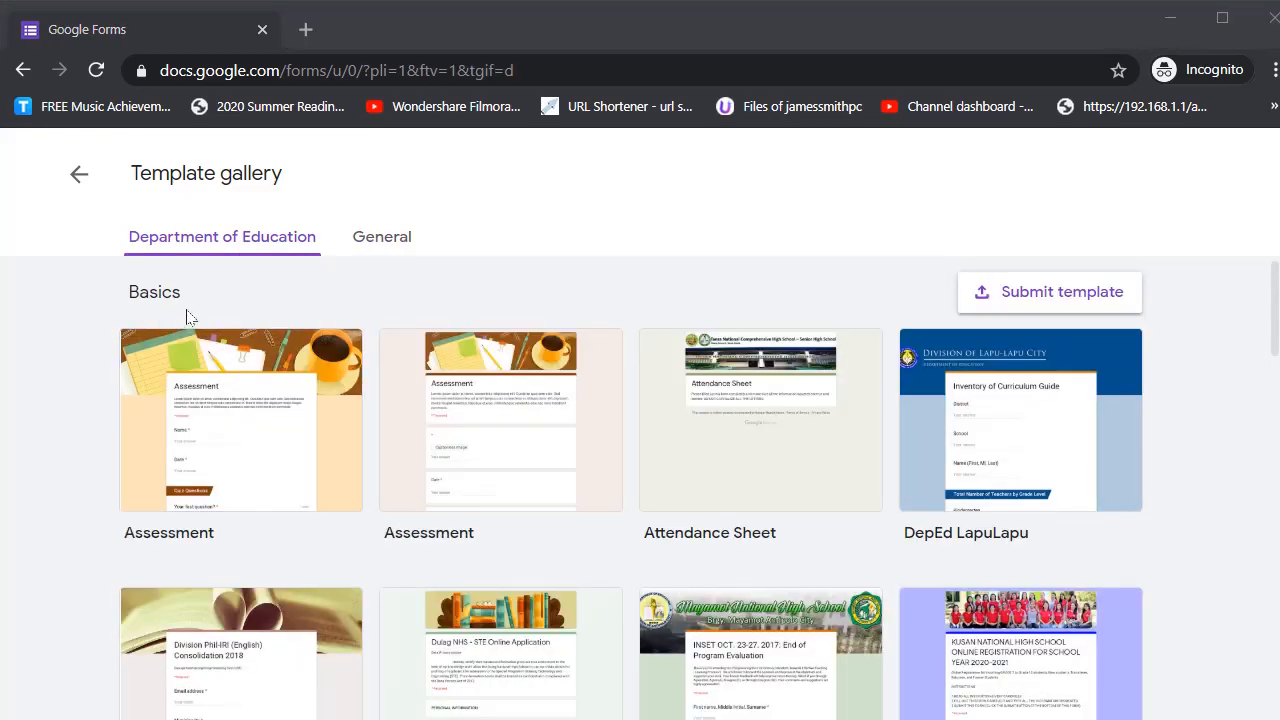
scroll(220, 360, "down", 3)
scroll(226, 502, "down", 5)
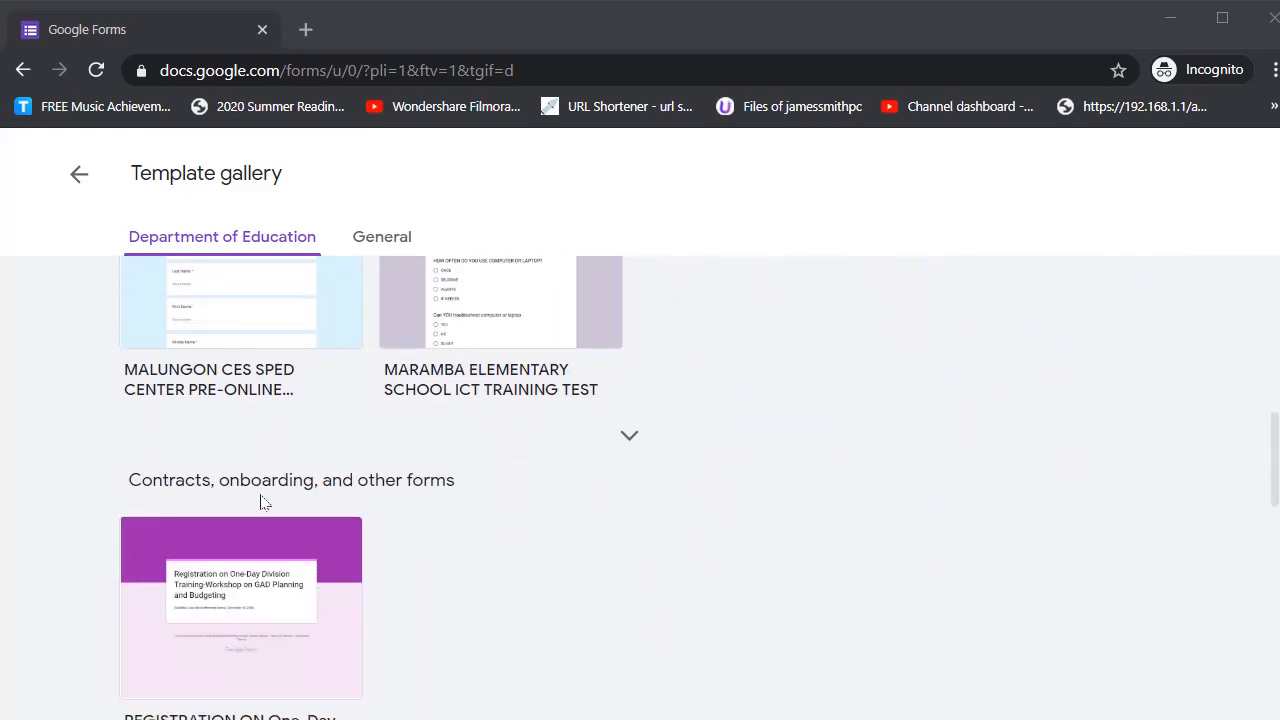
scroll(262, 504, "down", 3)
scroll(316, 513, "down", 2)
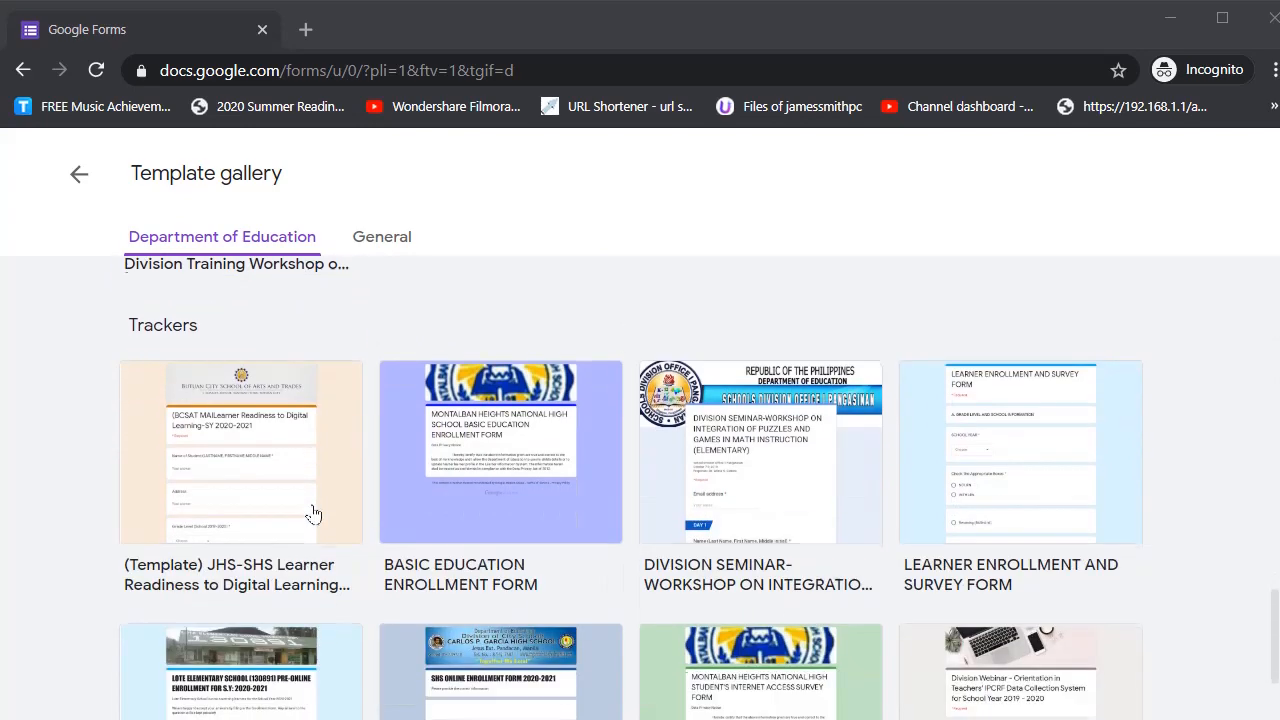
scroll(314, 518, "down", 2)
scroll(329, 529, "up", 10)
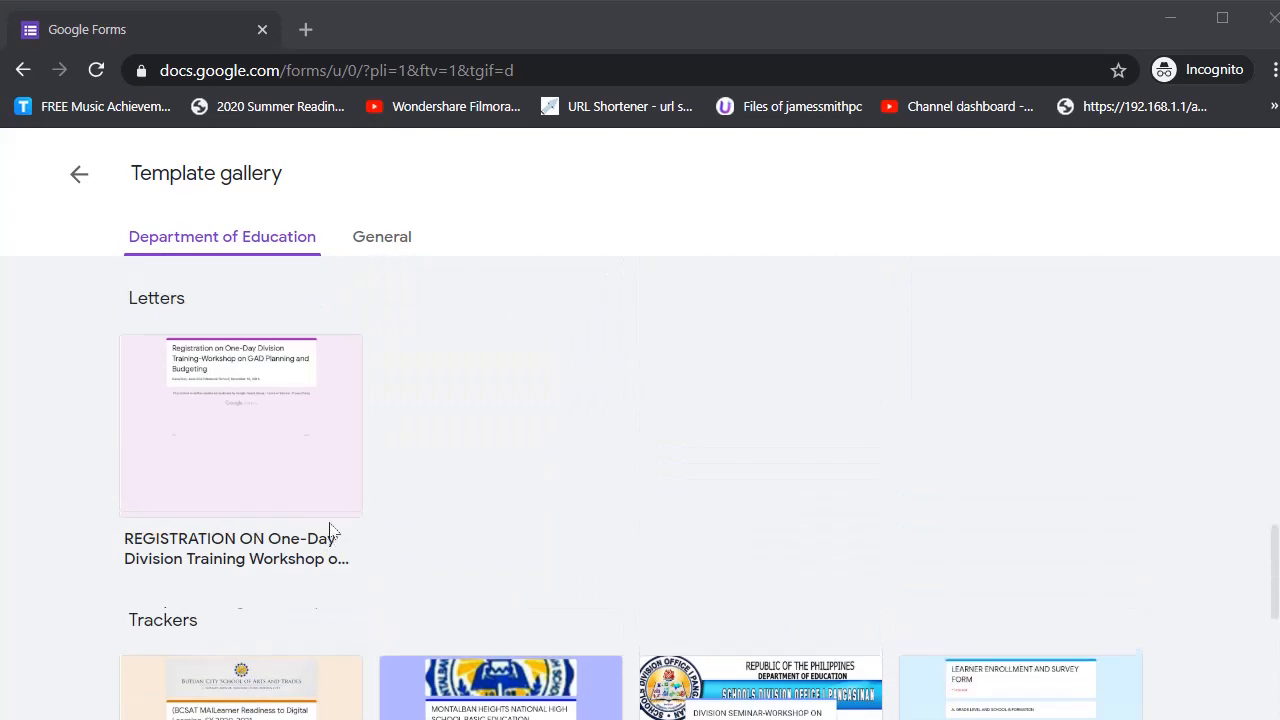
scroll(390, 541, "up", 5)
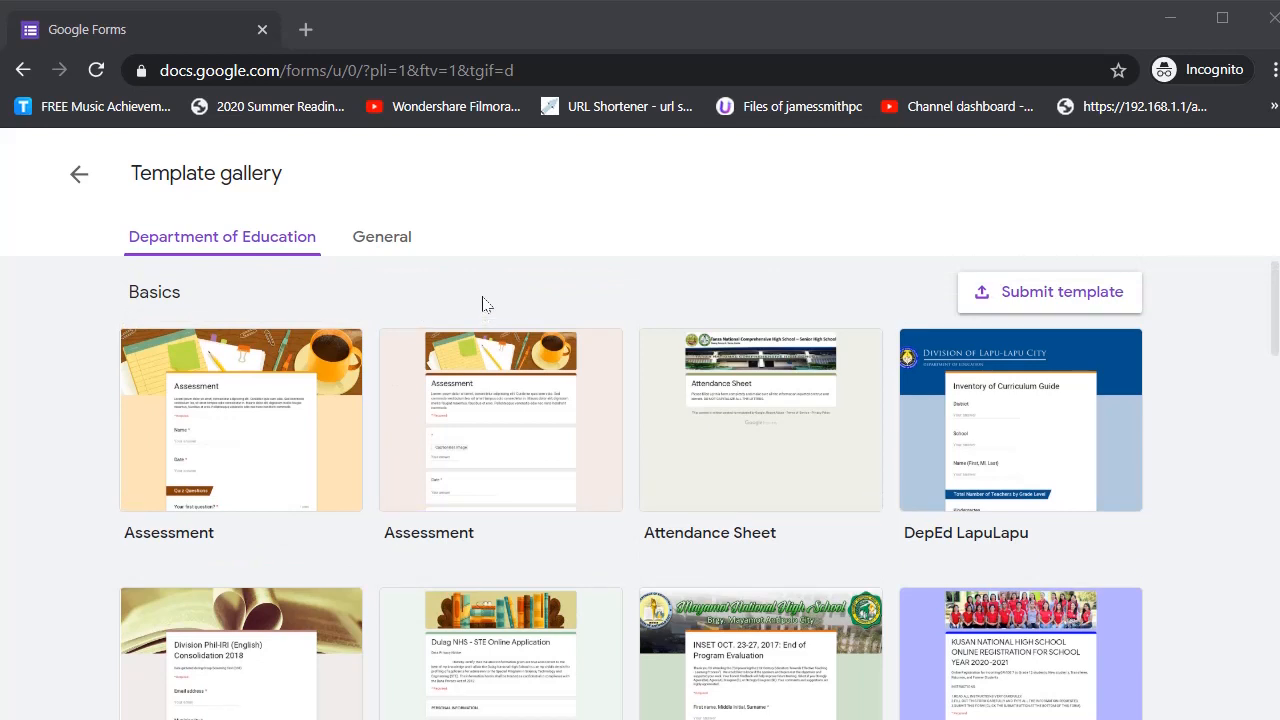
- Browse the General templates in the Education, Personal and Work categories, and return to the Forms home page
left_click(382, 236)
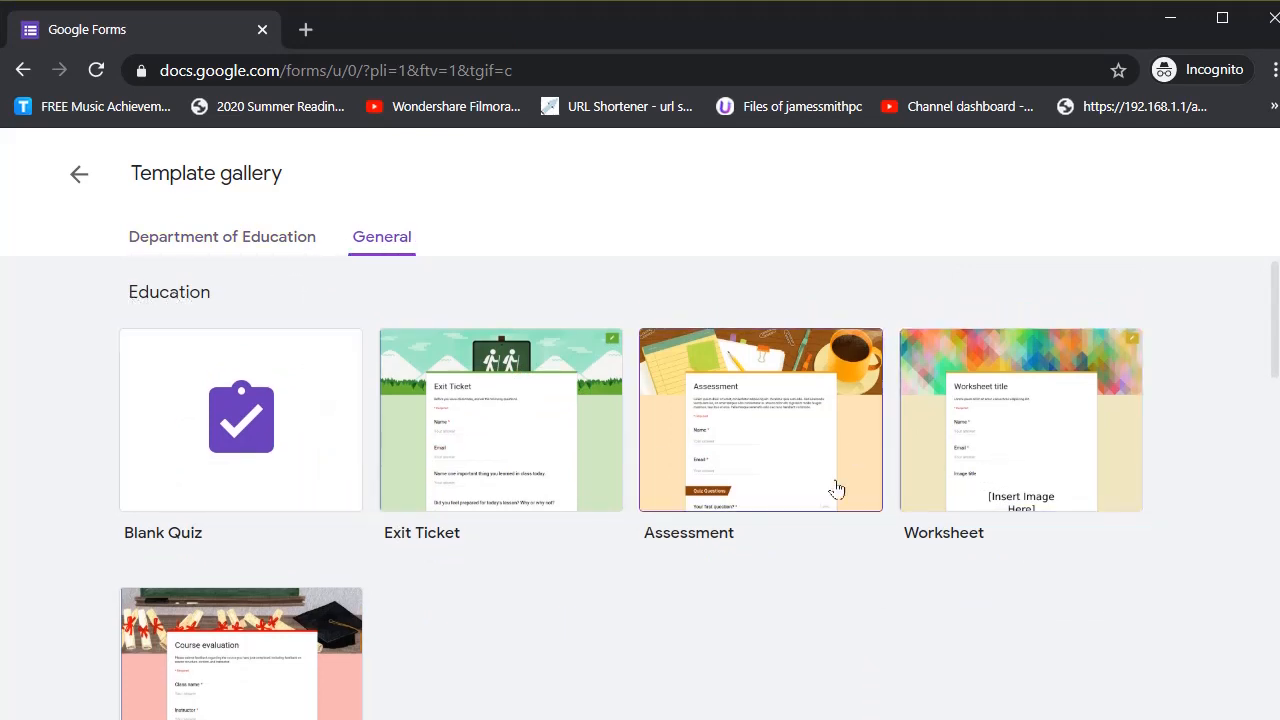
scroll(460, 512, "down", 3)
scroll(286, 546, "down", 2)
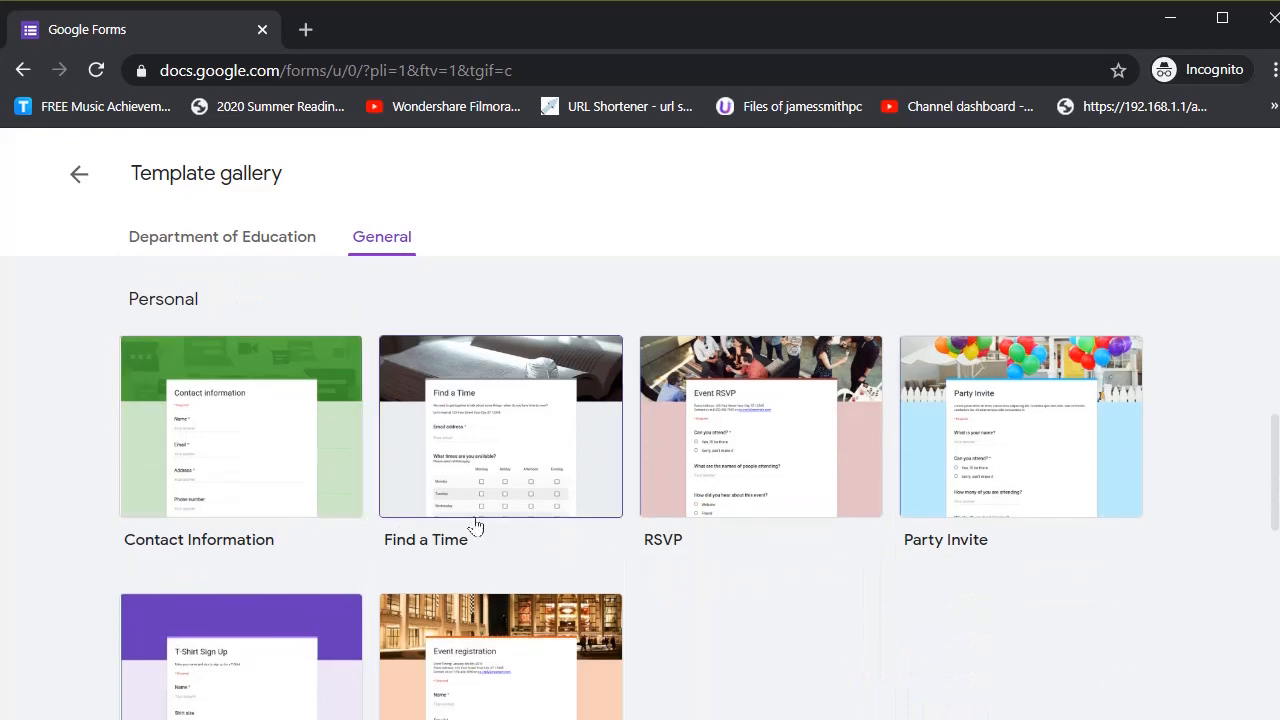
scroll(840, 556, "down", 3)
scroll(424, 528, "down", 2)
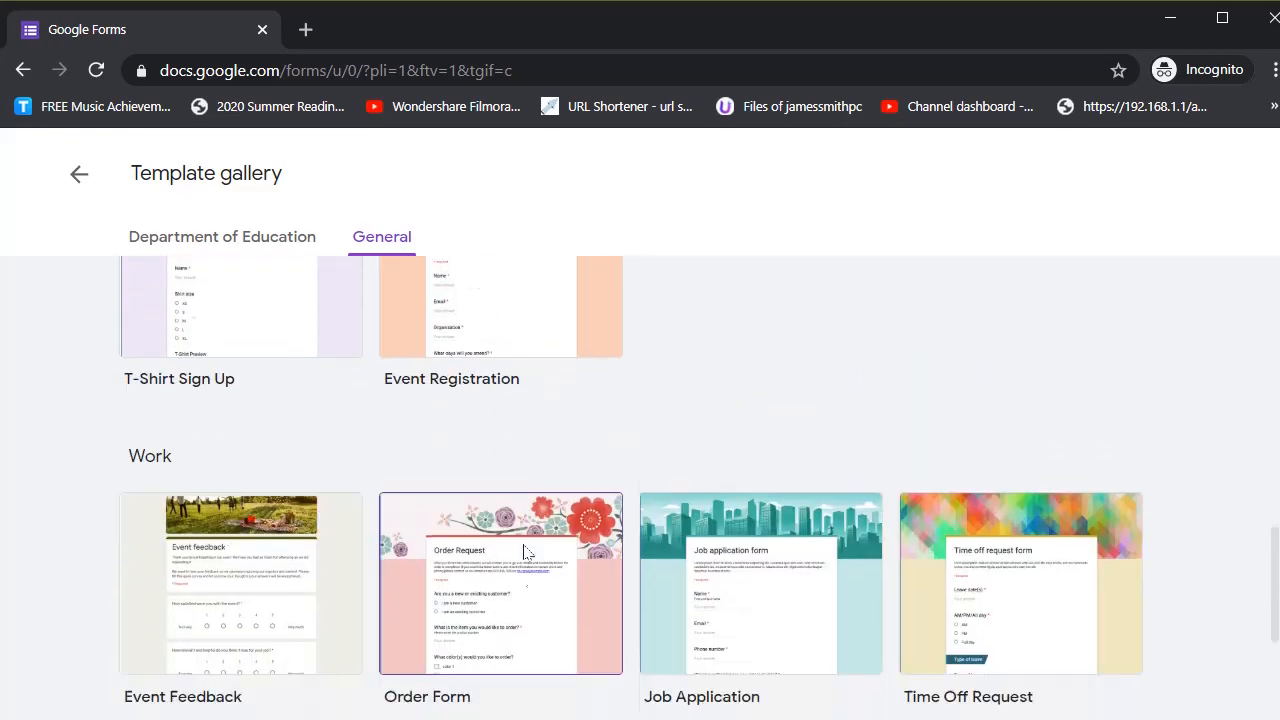
scroll(649, 403, "up", 4)
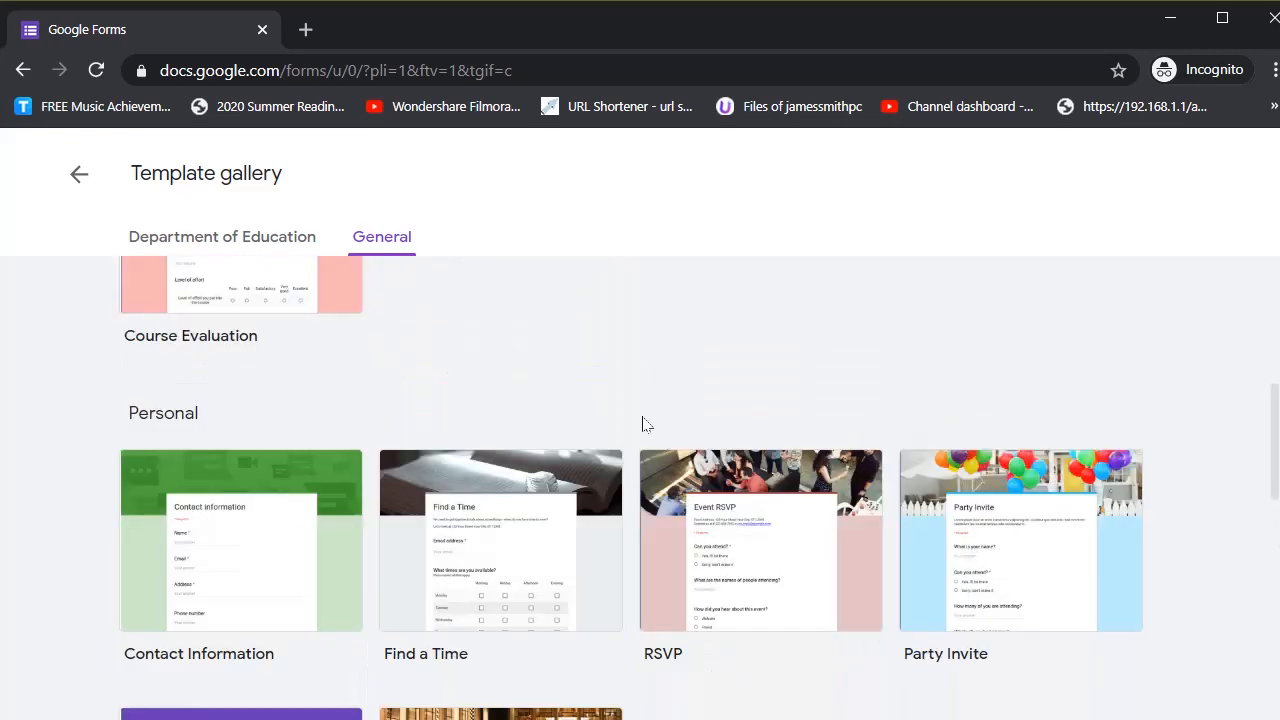
scroll(684, 450, "up", 2)
scroll(690, 451, "up", 2)
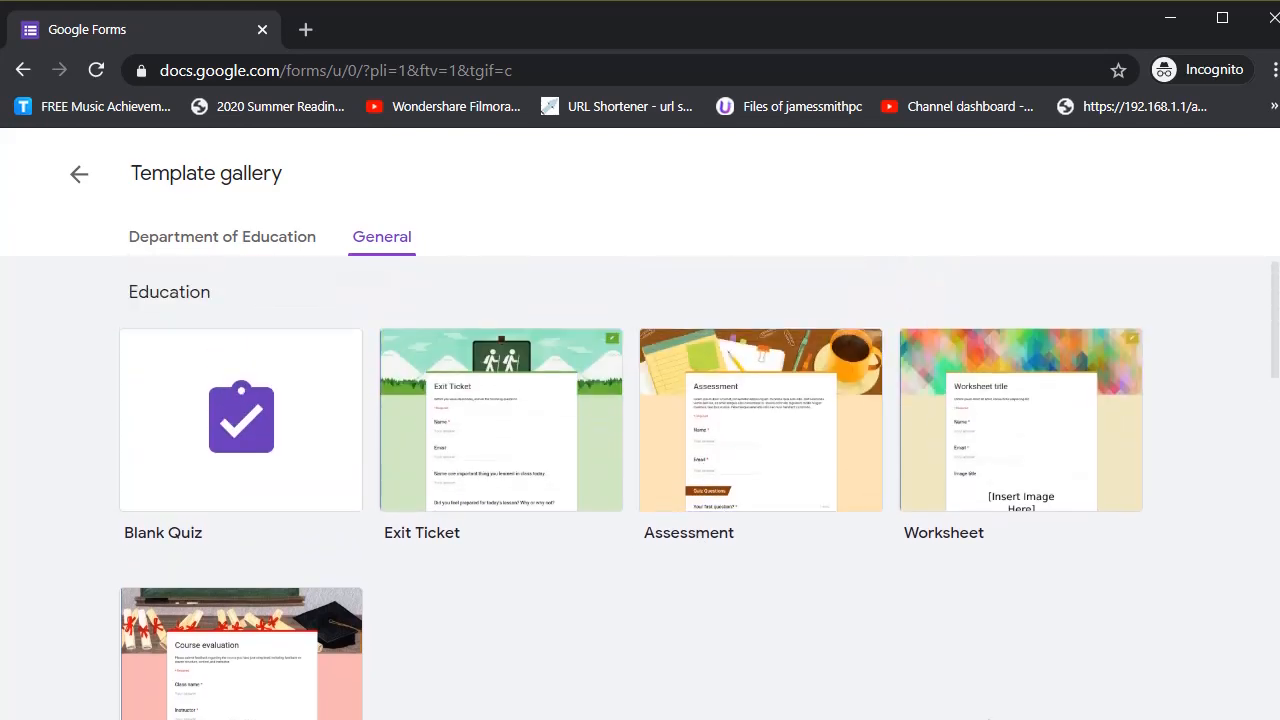
left_click(77, 172)
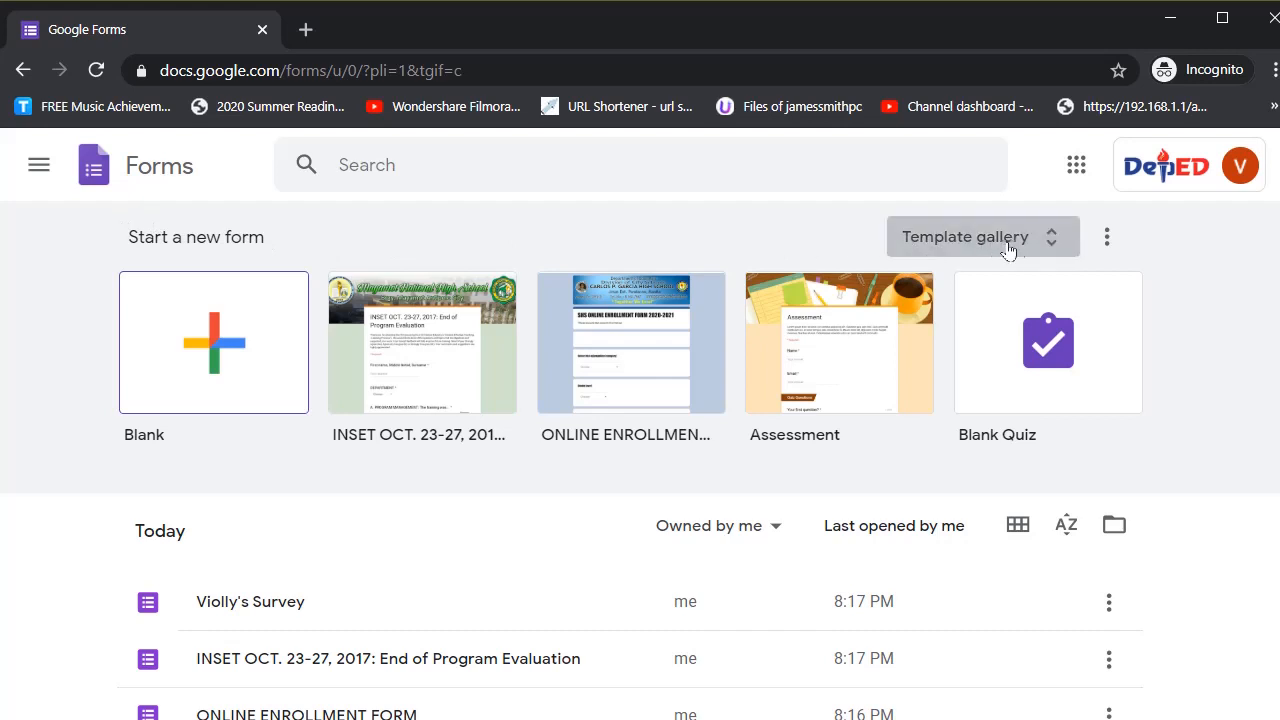
- Hide all templates on the Forms home page and check the ownership filter options of the form list
left_click(1101, 242)
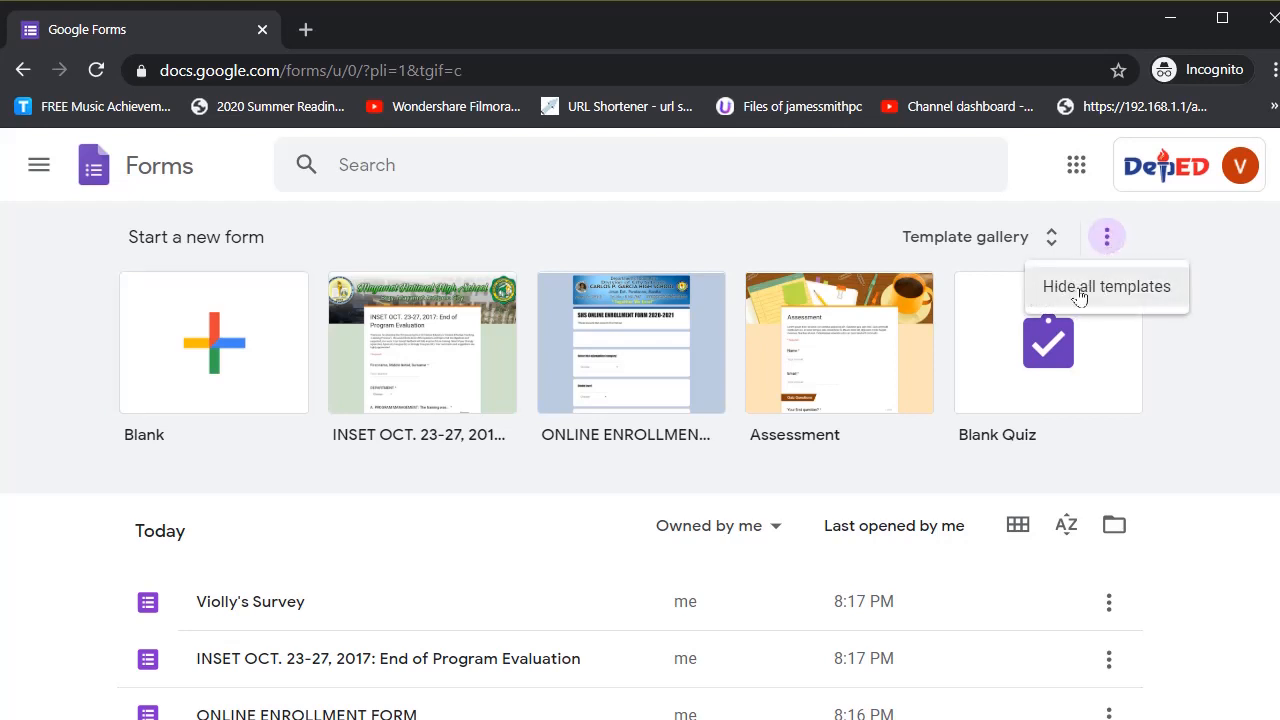
left_click(1080, 290)
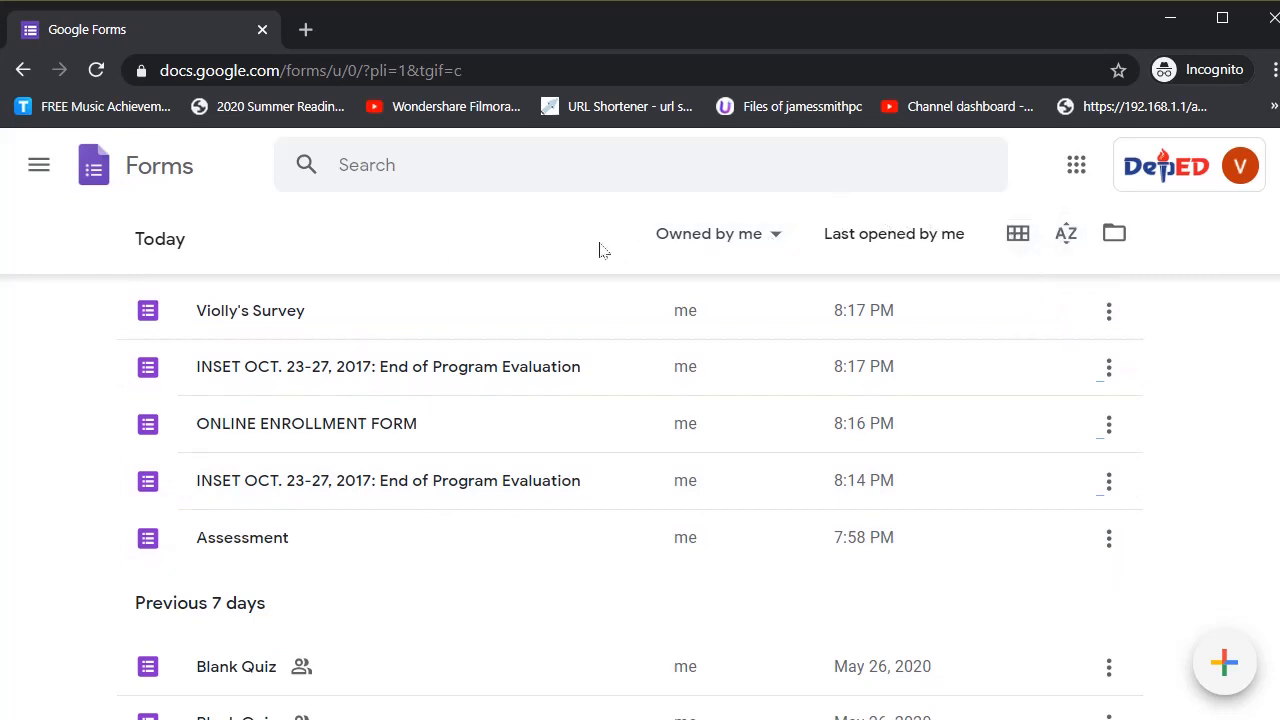
left_click(666, 240)
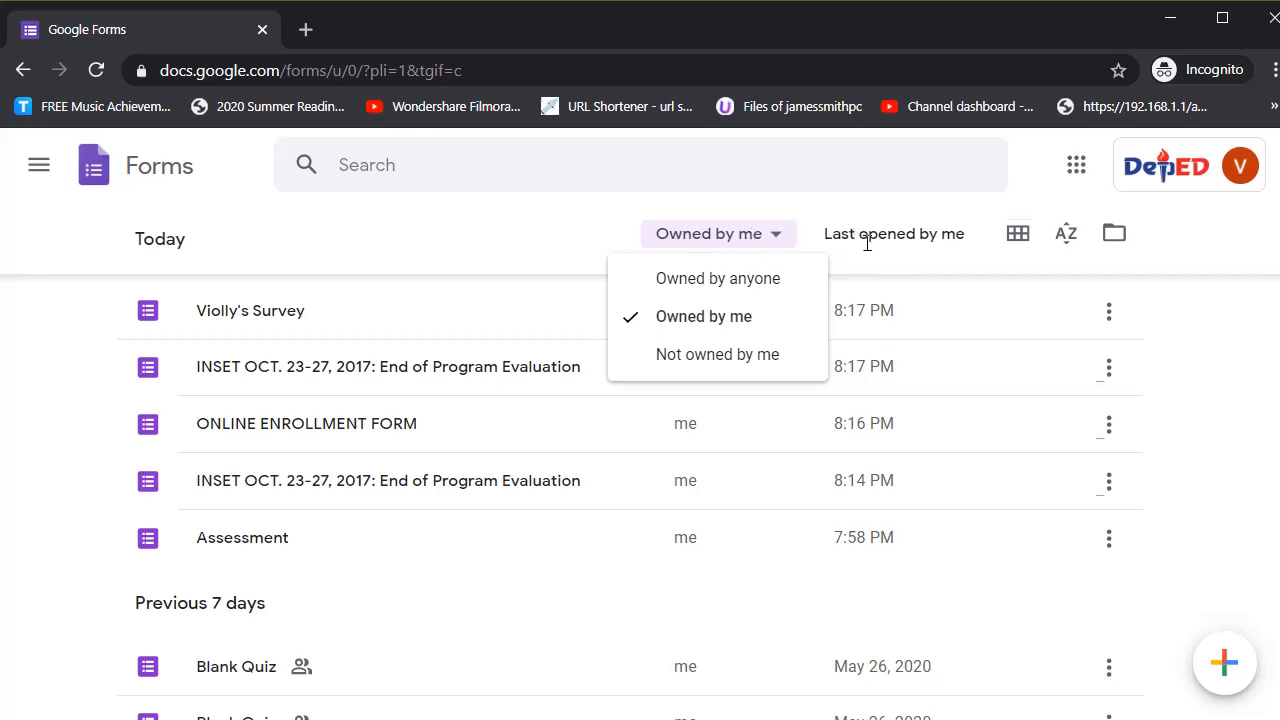
left_click(1018, 234)
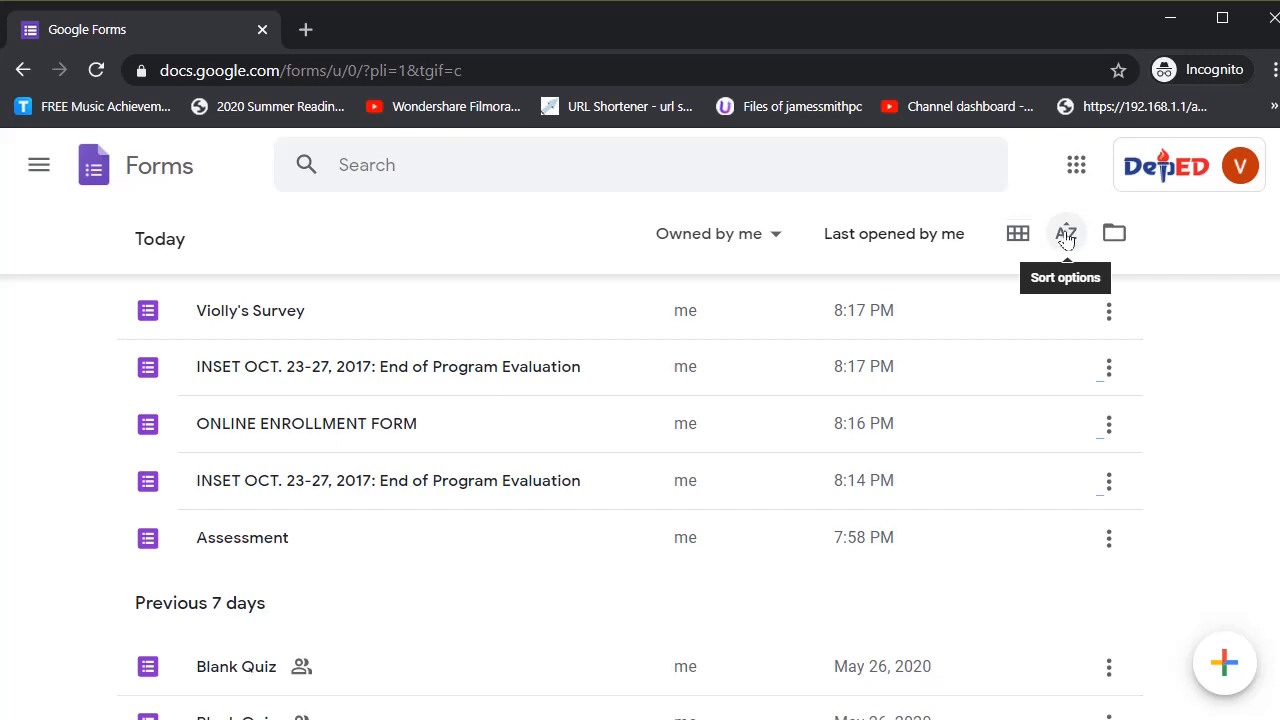
- Sort the form list by Title to look through it, and return the sorting to Last opened by me
left_click(1066, 236)
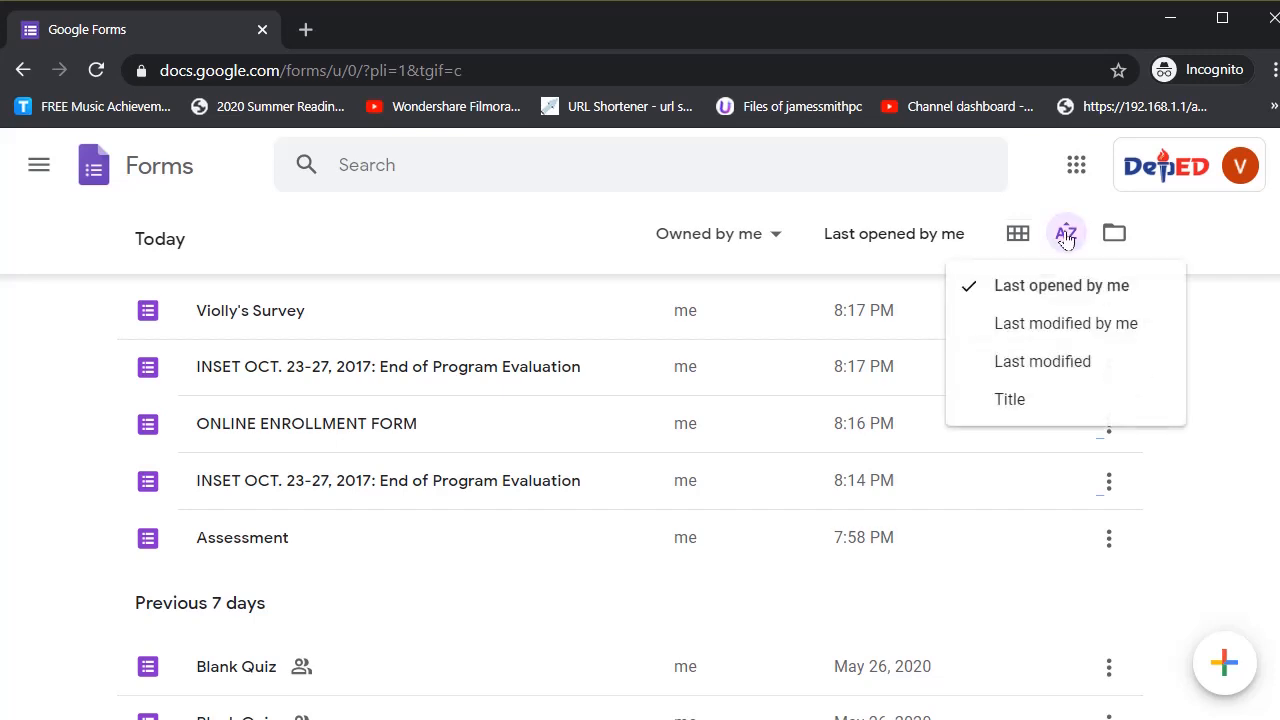
left_click(1023, 405)
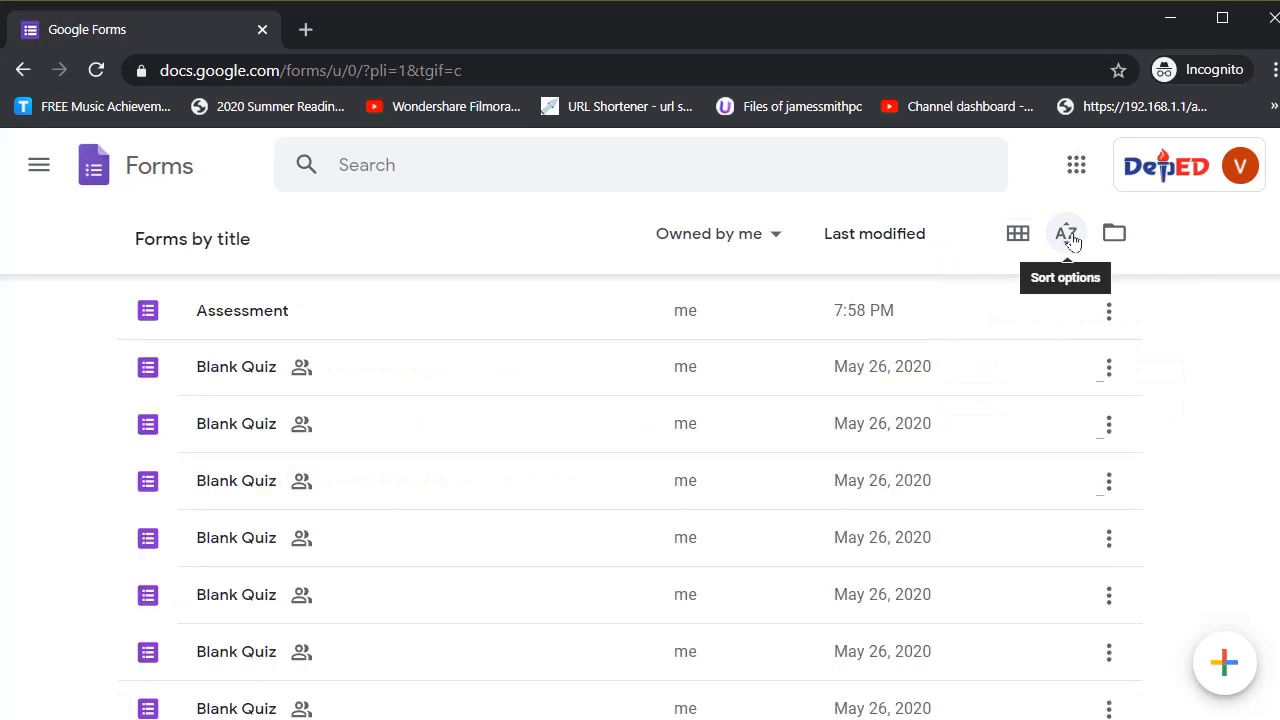
scroll(420, 515, "down", 5)
scroll(424, 520, "down", 1)
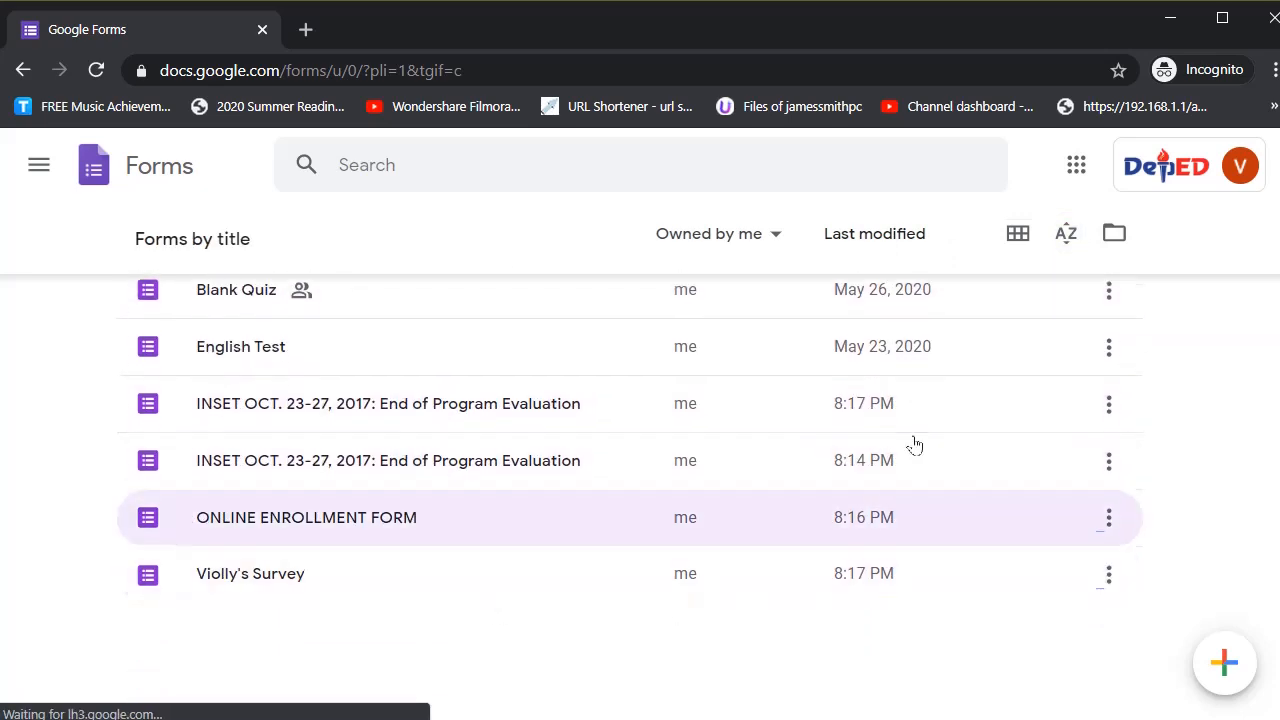
left_click(1065, 234)
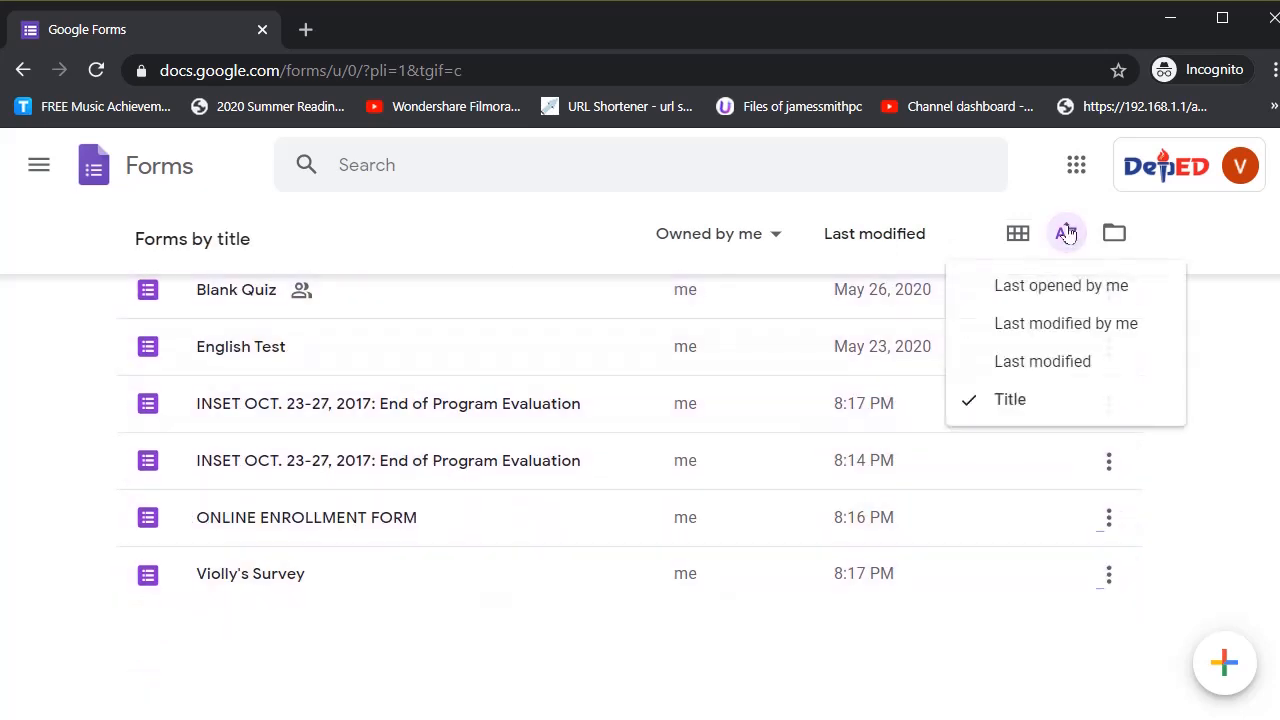
left_click(1041, 289)
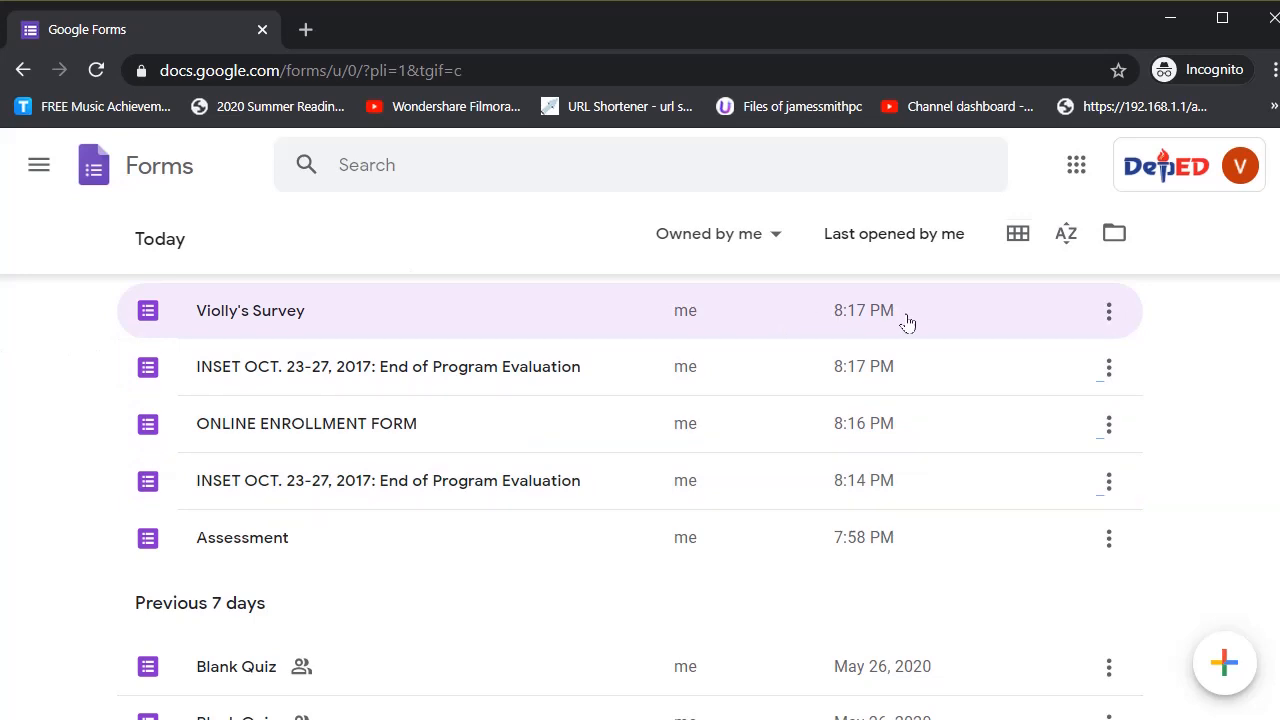
- Open the file picker and search the forms in My Drive using the owner's first name
left_click(1114, 240)
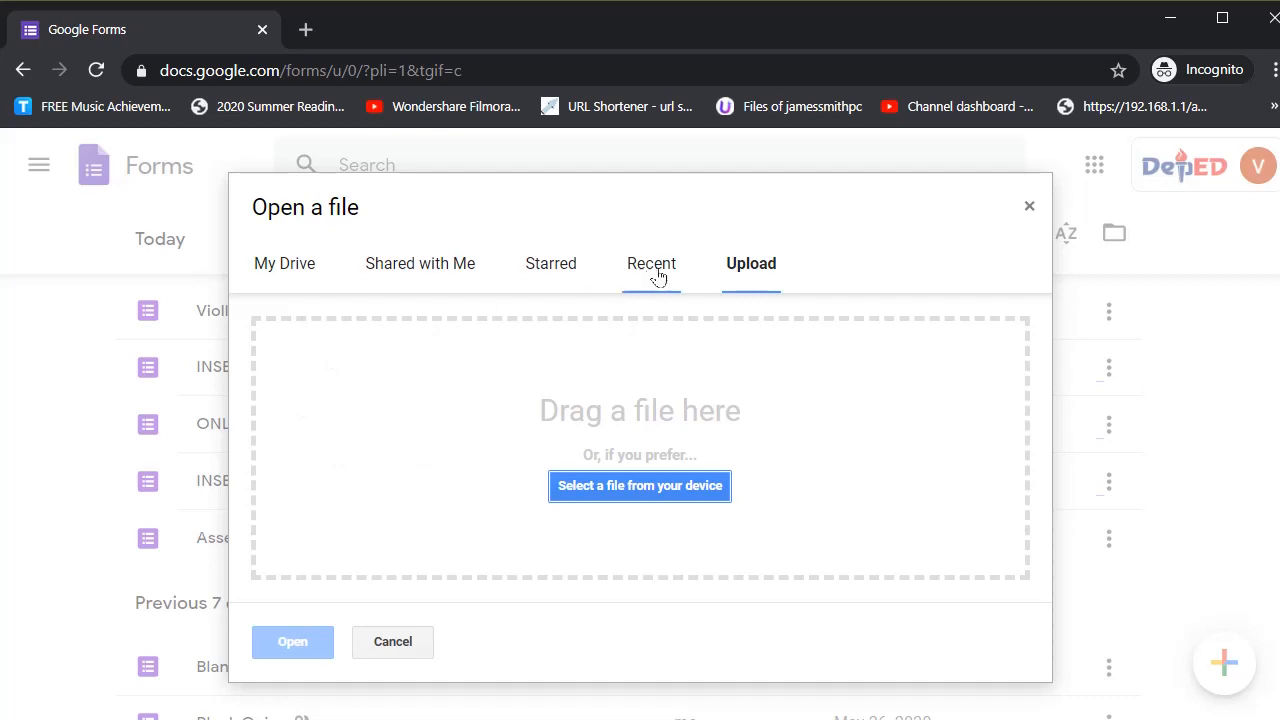
left_click(292, 276)
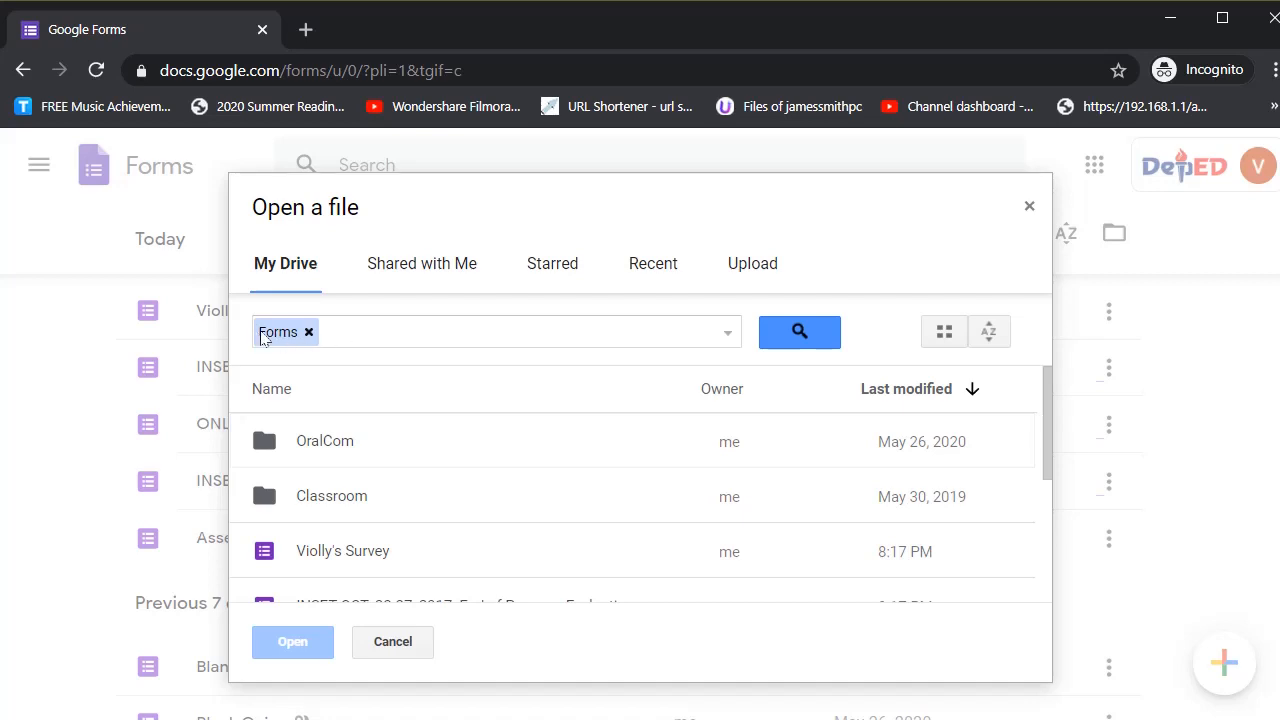
left_click(344, 328)
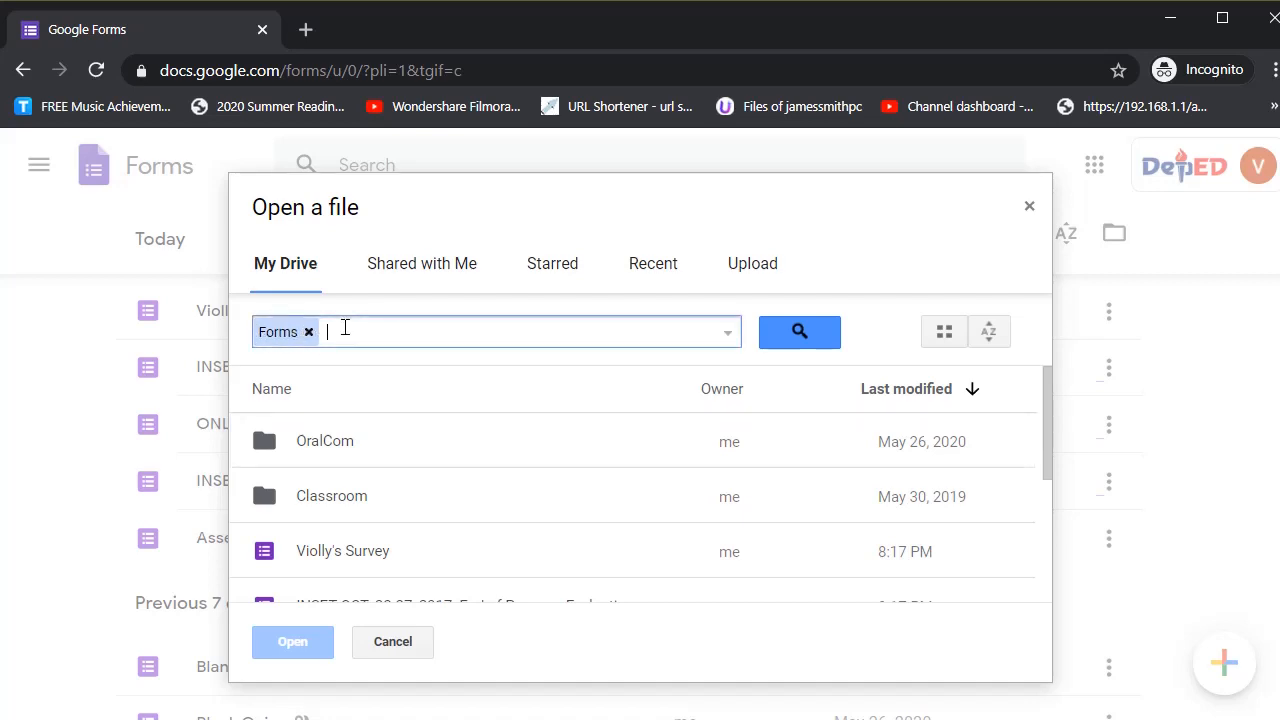
type("violly")
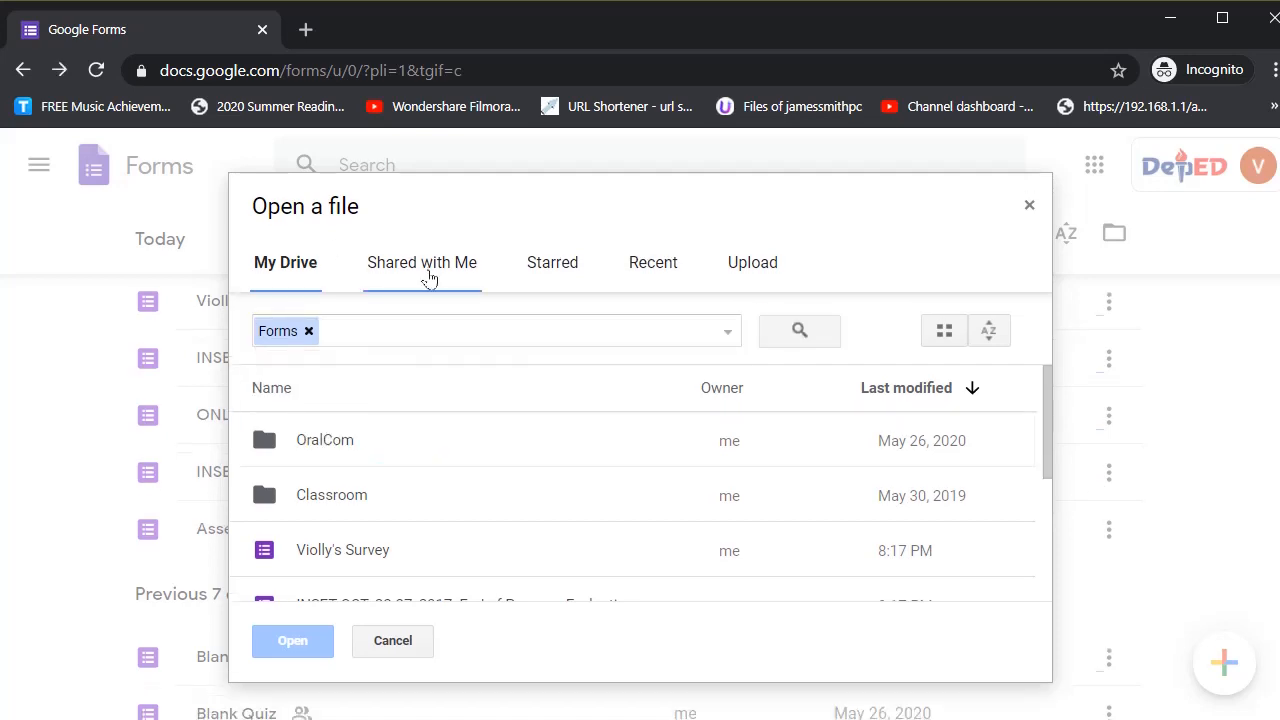
- Look through the Shared with Me, Starred, Recent and Upload sections of the file picker, and close it without opening a file
left_click(429, 265)
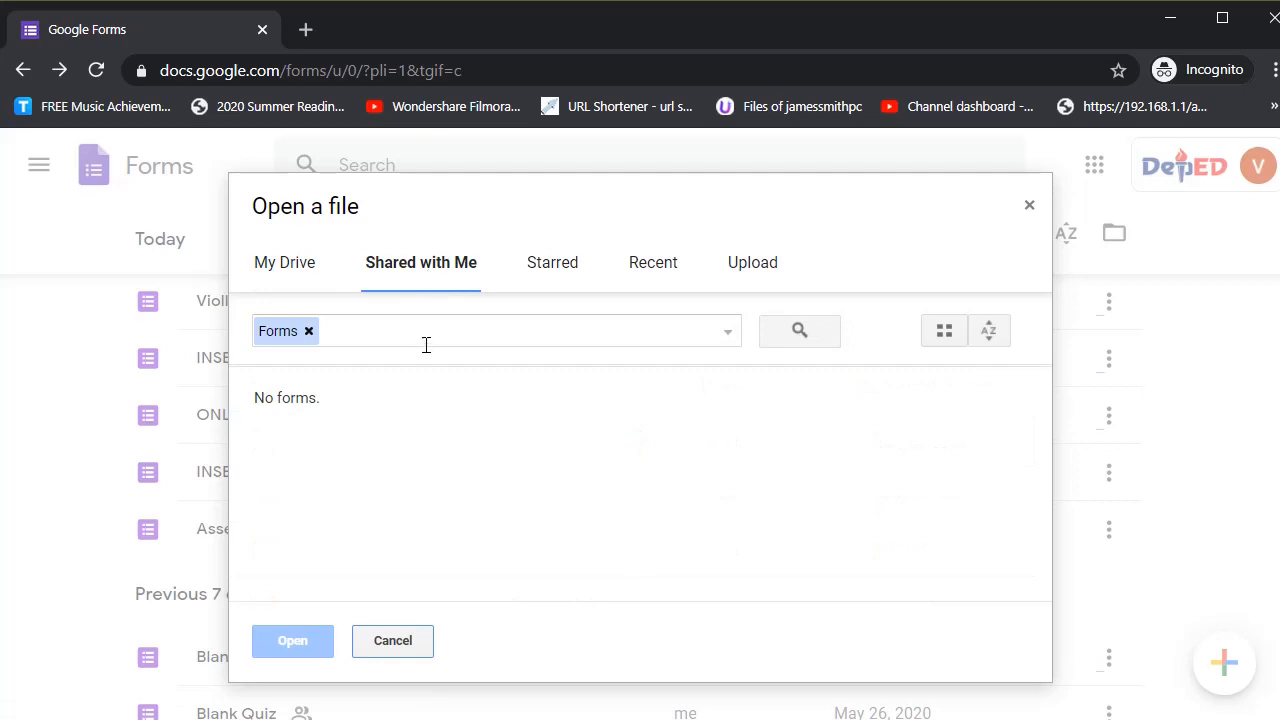
left_click(538, 268)
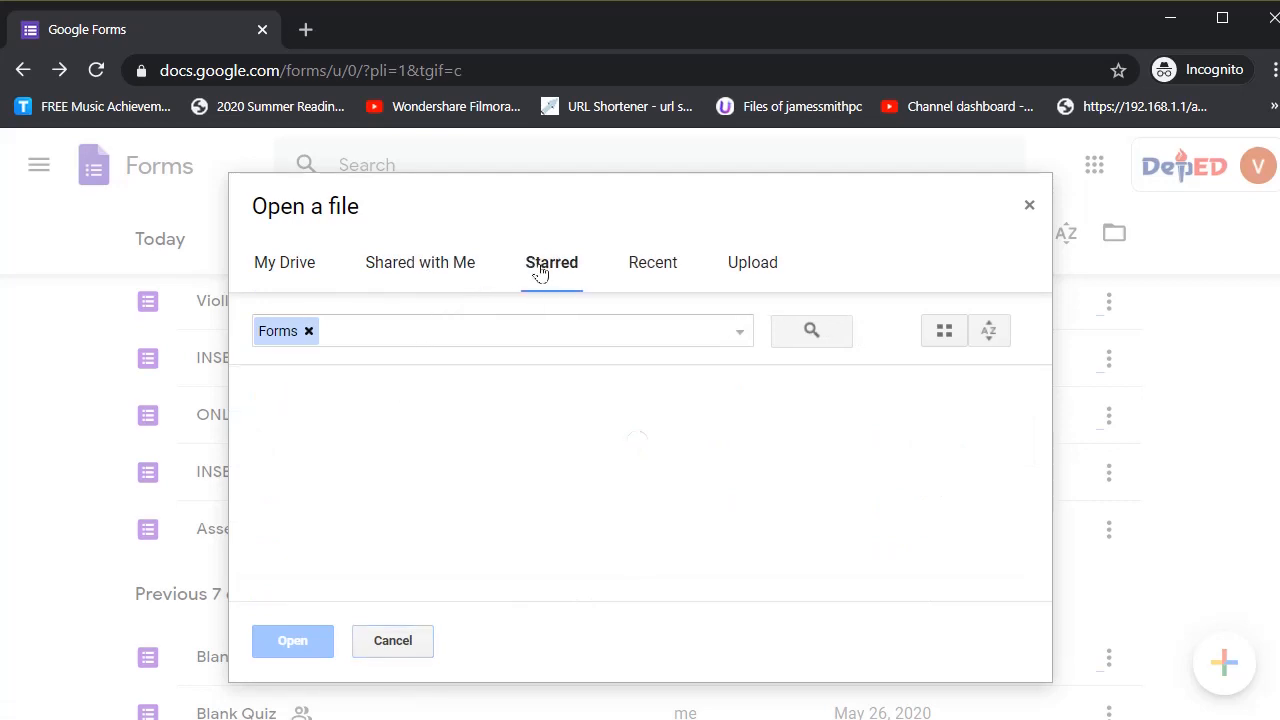
left_click(653, 268)
left_click(770, 272)
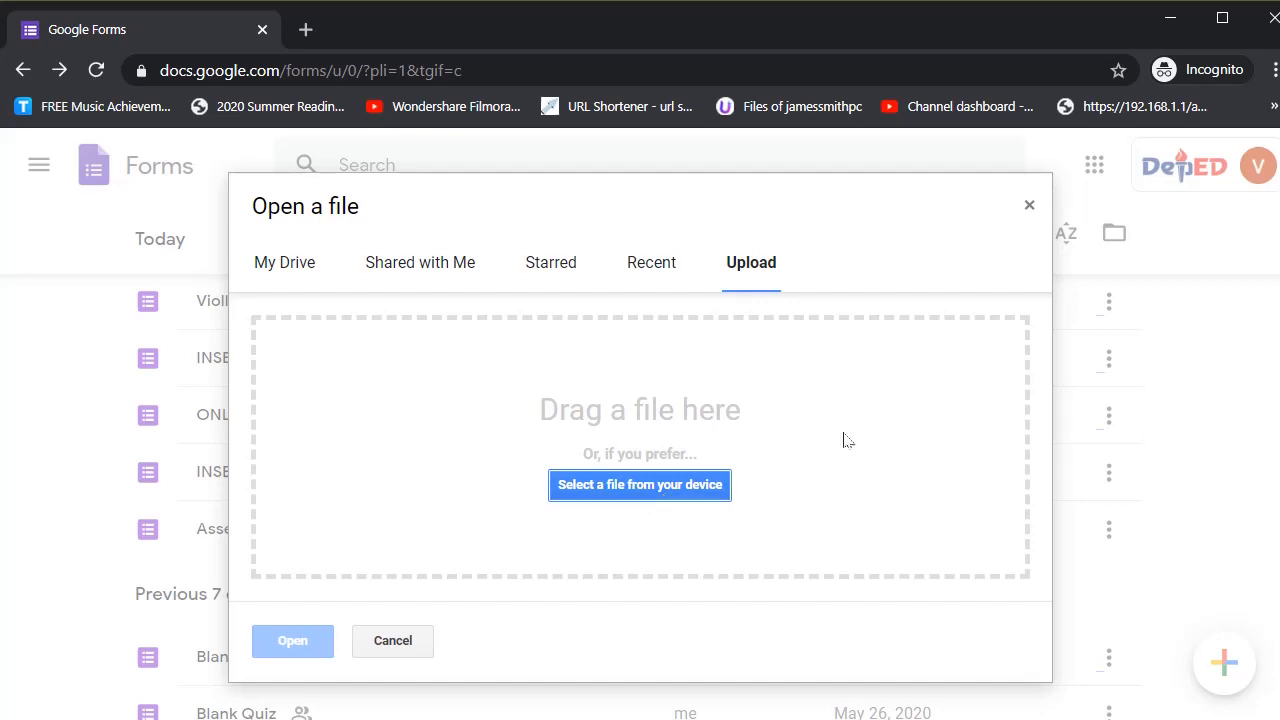
left_click(392, 640)
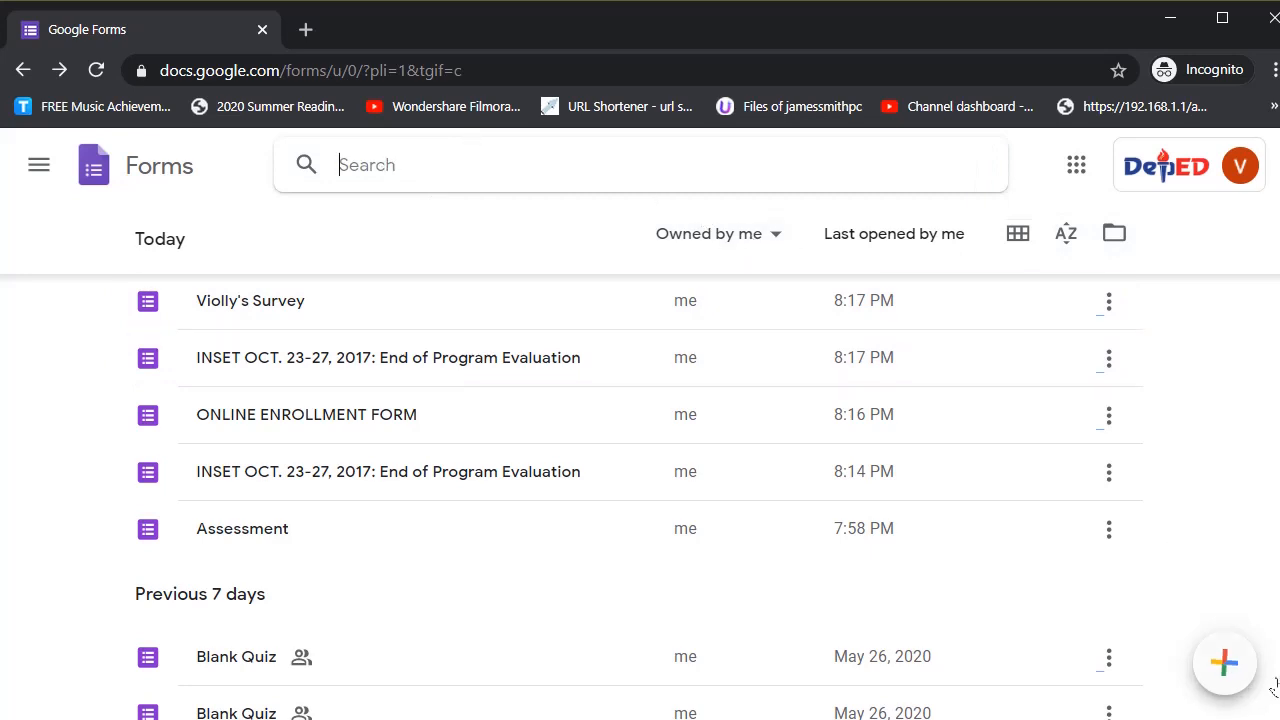
- Look over the links to the other Google apps from the Forms home page and visit Docs
left_click(1228, 665)
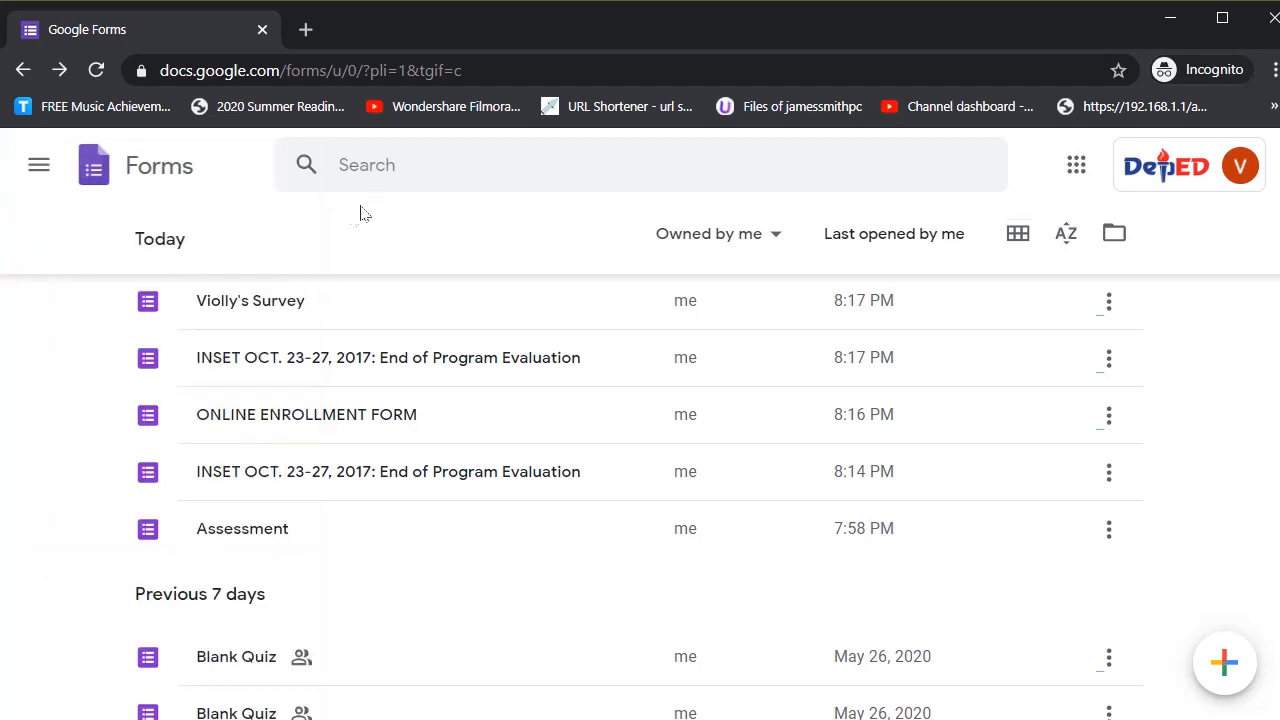
left_click(29, 168)
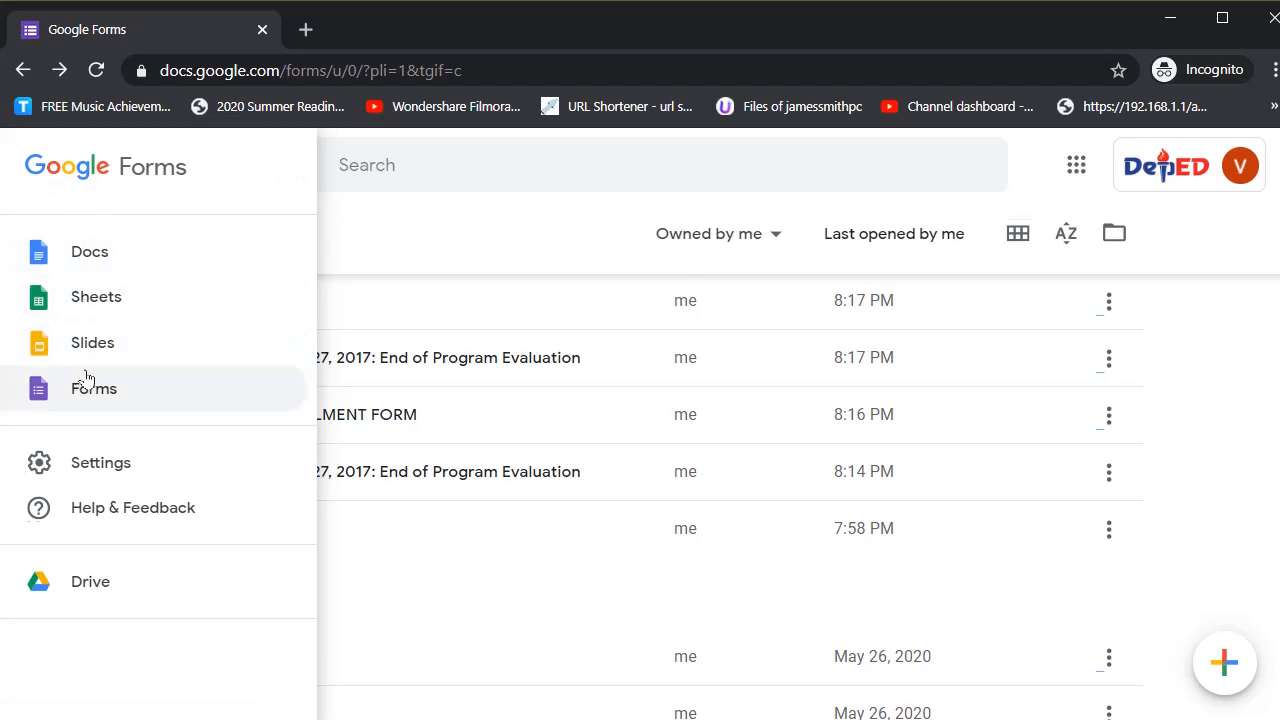
left_click(95, 258)
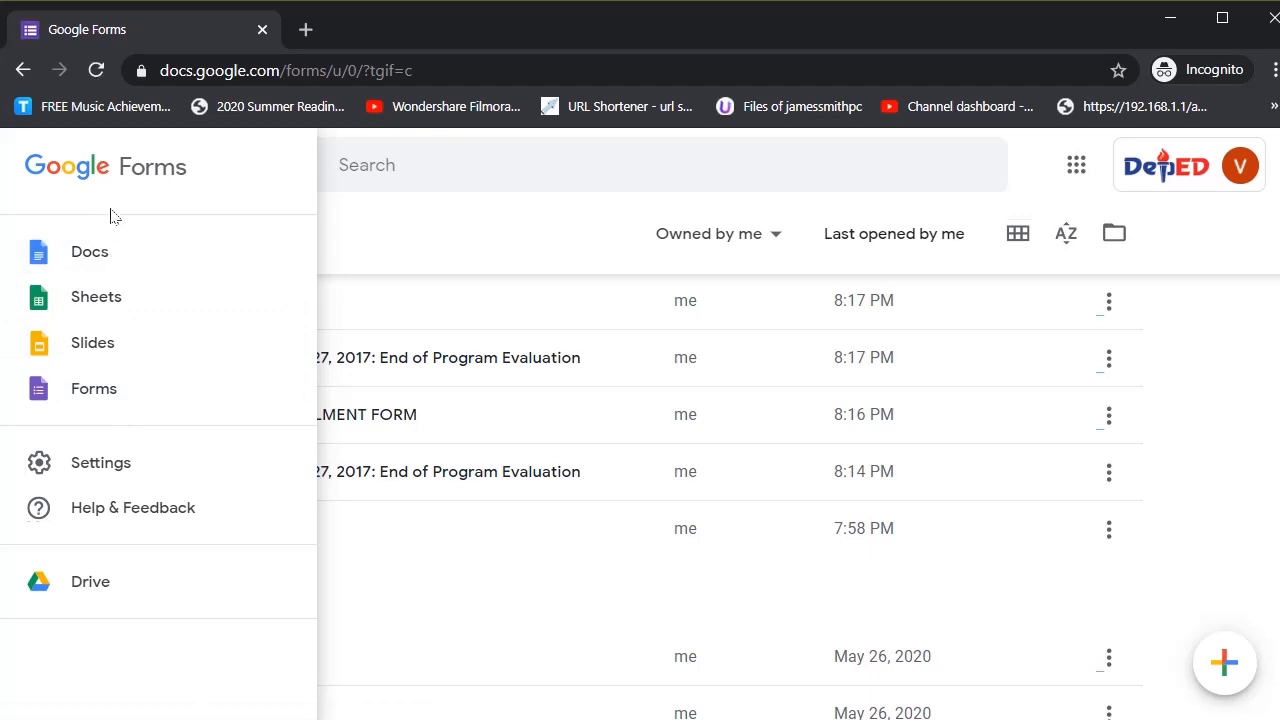
- In the Forms settings, enable always showing right-to-left controls and displaying recent templates on home screens
left_click(100, 465)
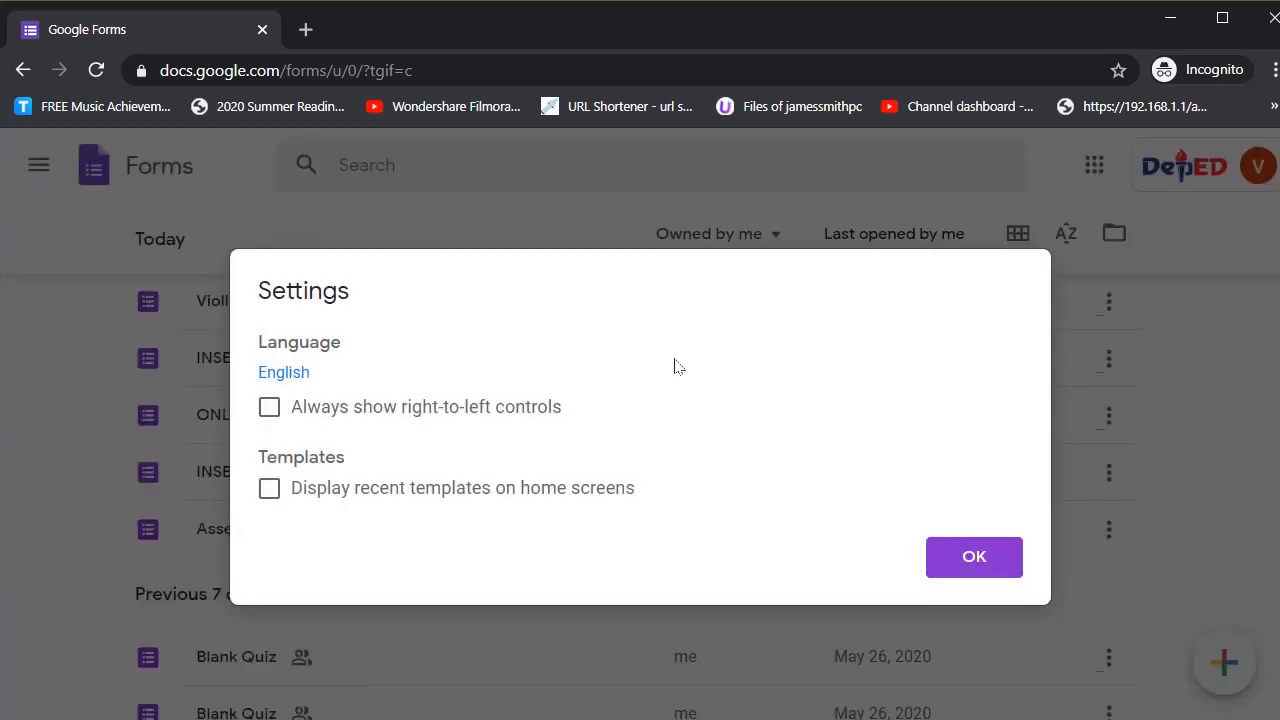
left_click(269, 407)
left_click(266, 494)
left_click(930, 557)
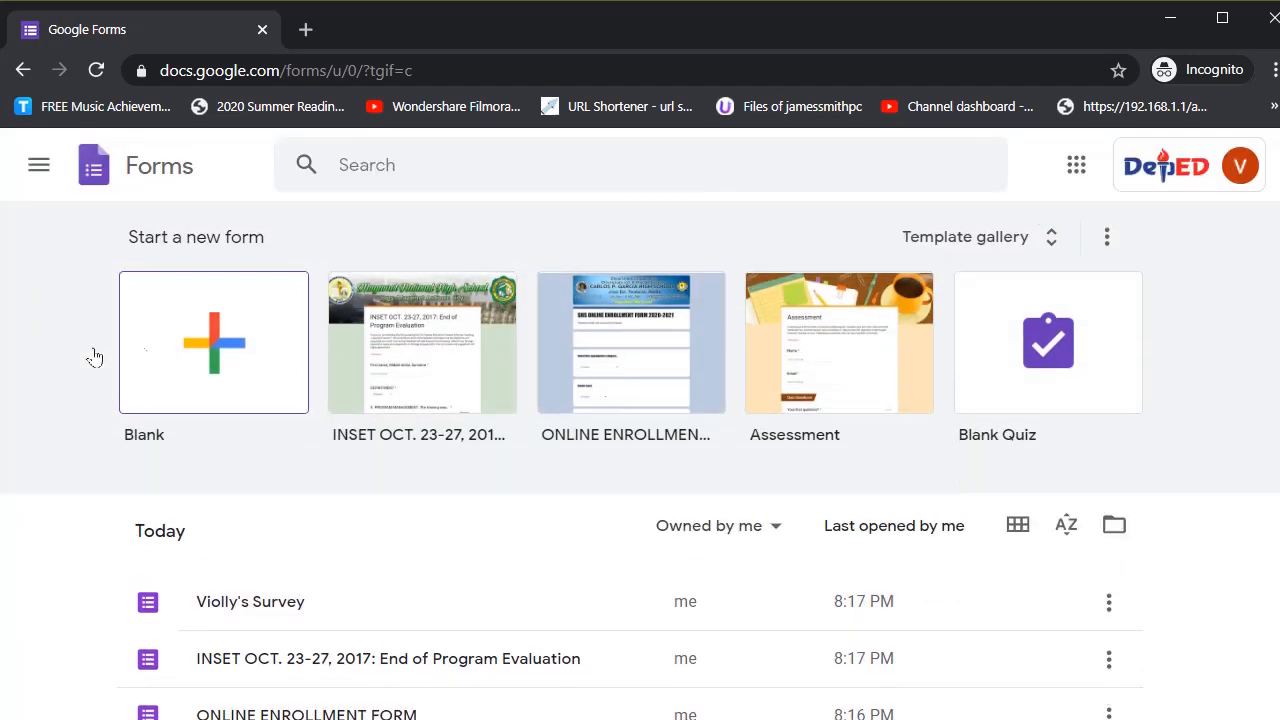
- Hide all templates on the home page once more, and go back toward the settings that restore them
left_click(1105, 243)
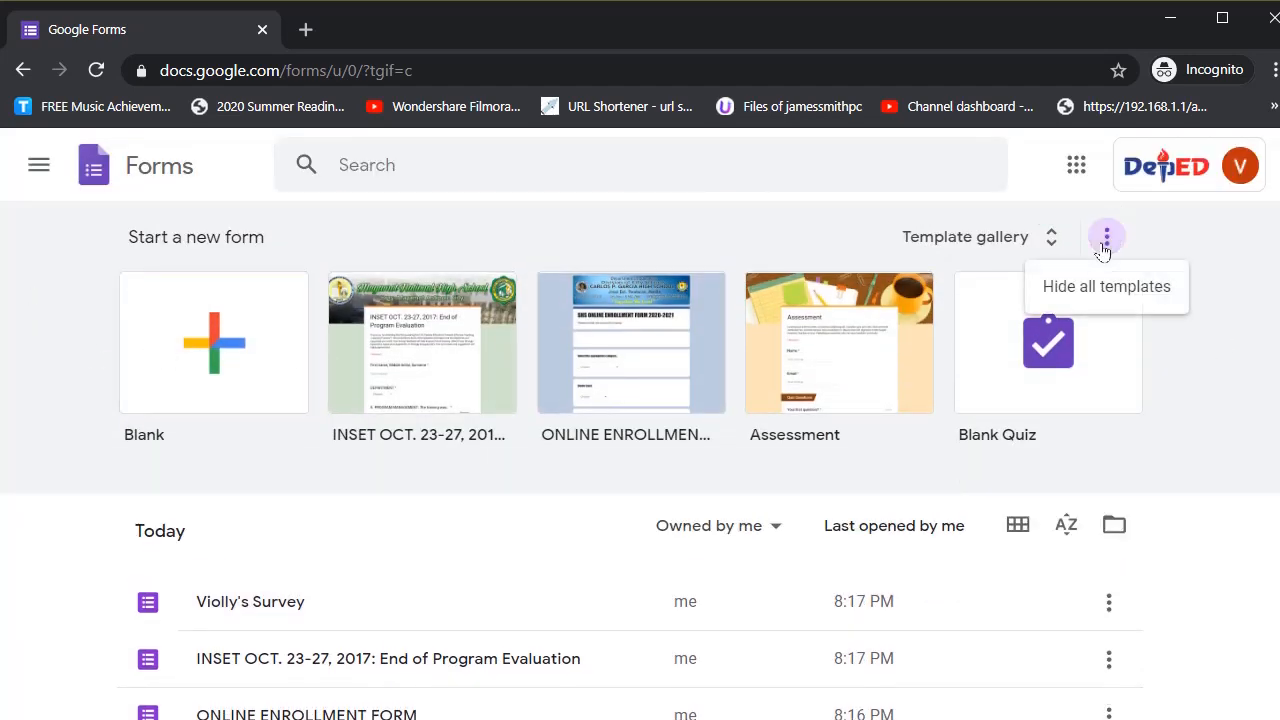
left_click(1077, 290)
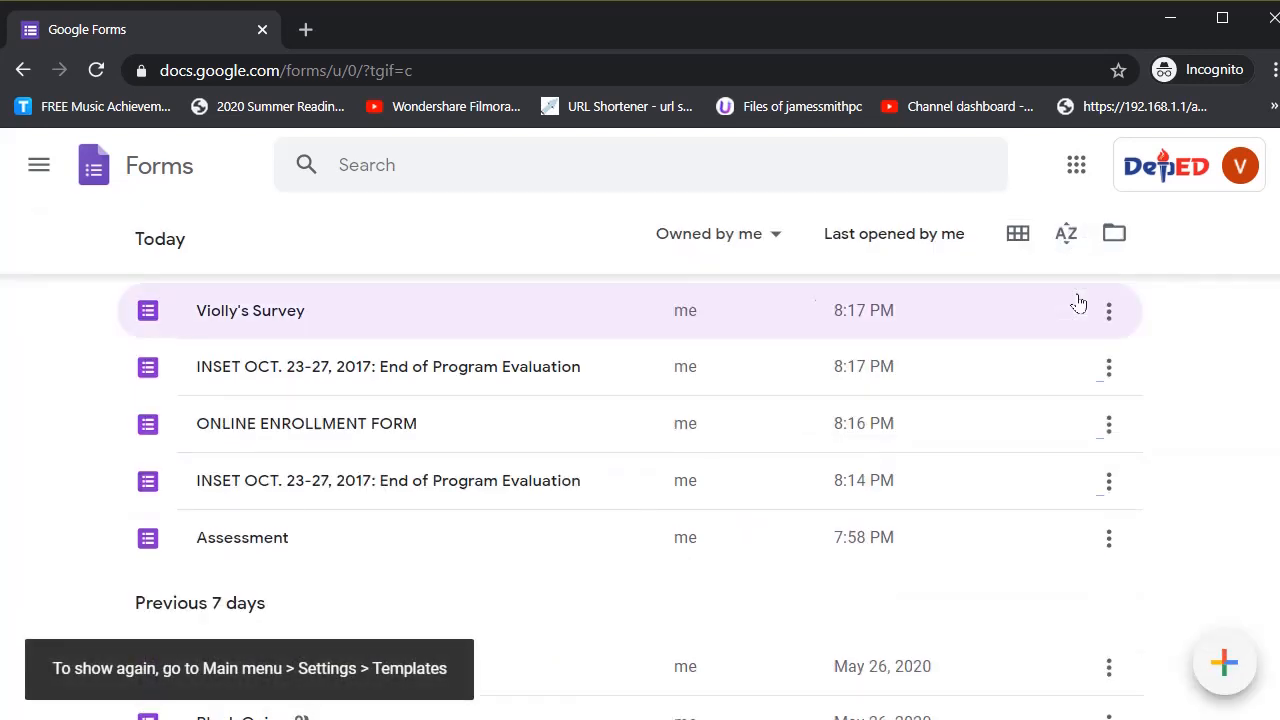
left_click(42, 168)
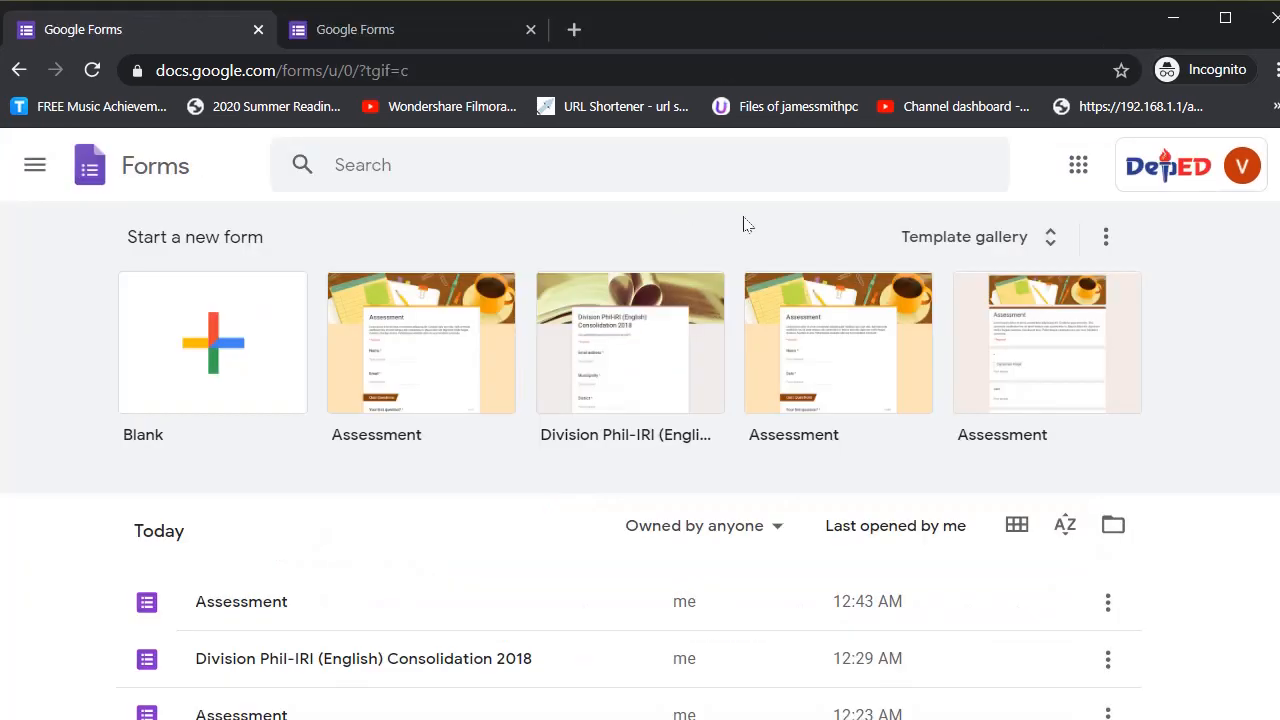
- Open the template gallery and compare the Department of Education templates with the General ones
left_click(958, 238)
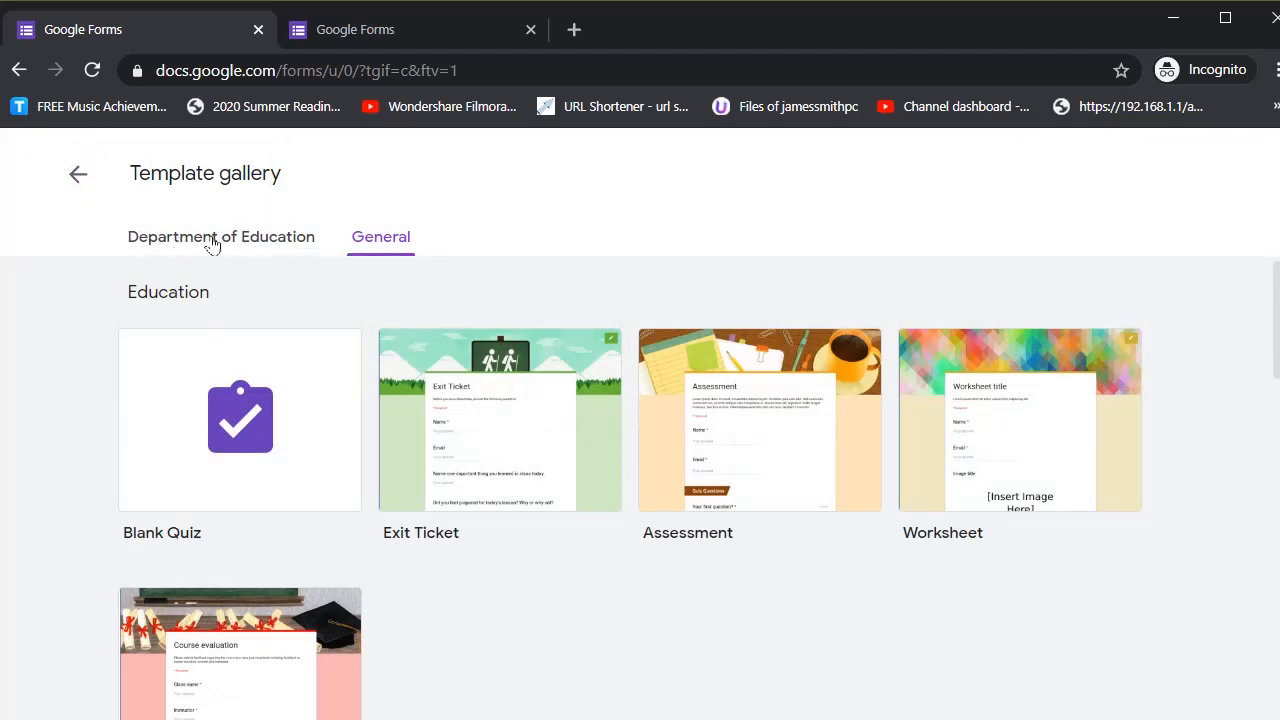
left_click(207, 241)
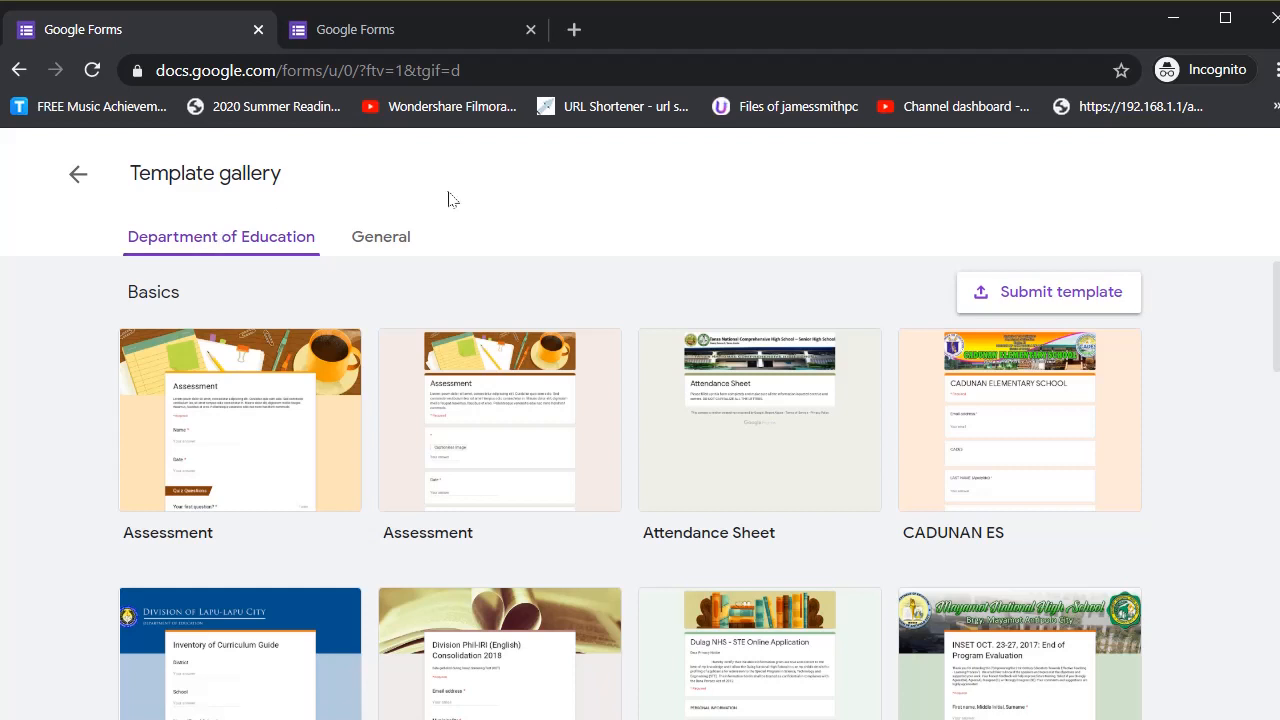
left_click(398, 249)
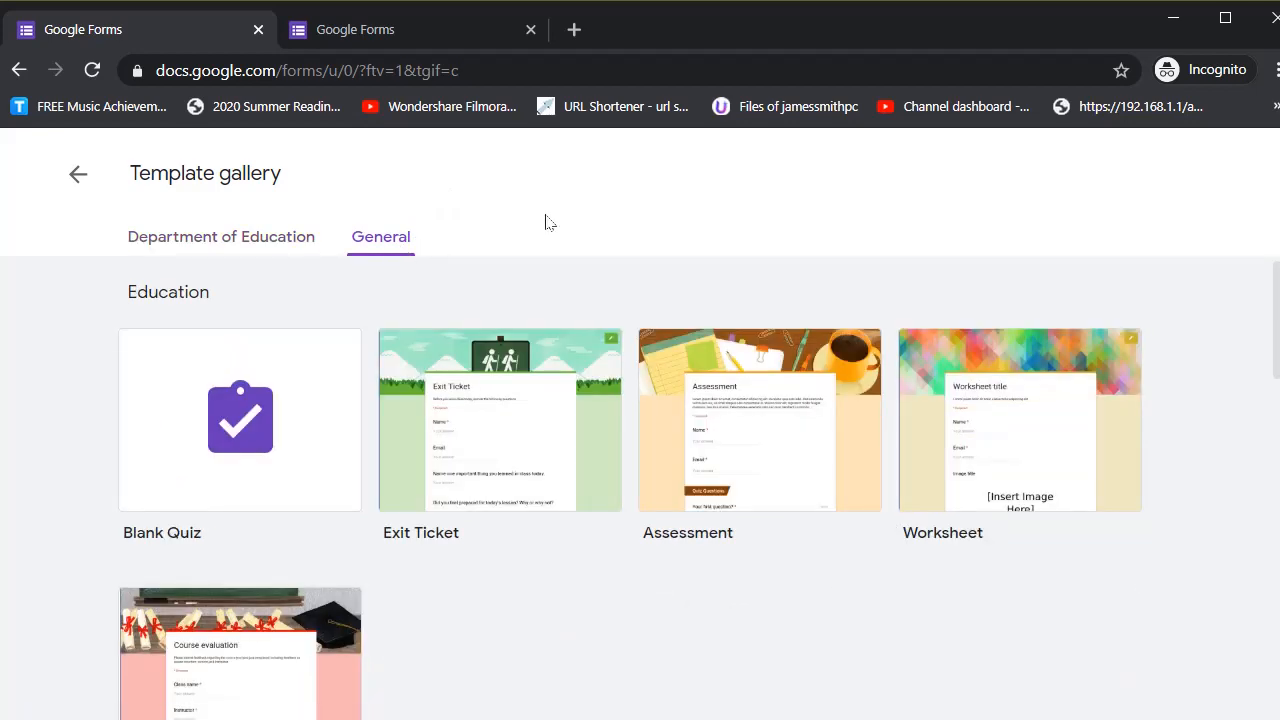
left_click(145, 242)
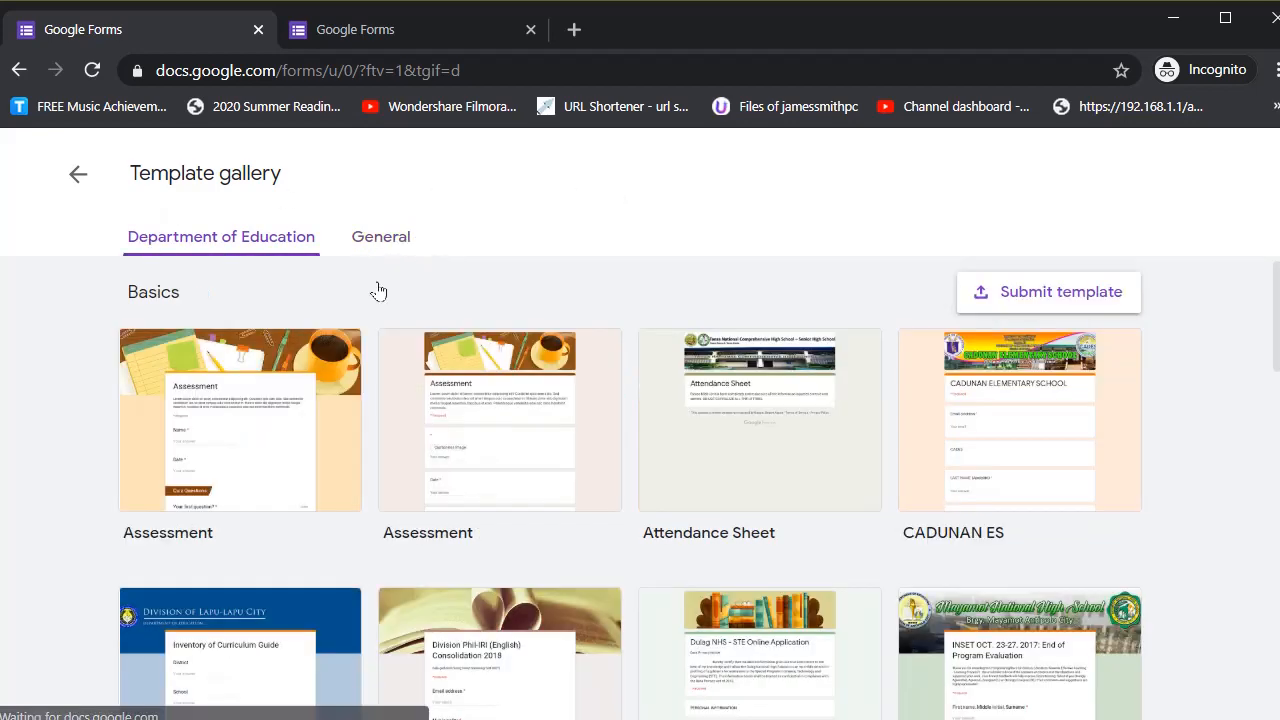
- Browse the Department of Education templates and create a form from Division Phil-IRI (English) Consolidation 2018
scroll(628, 457, "down", 2)
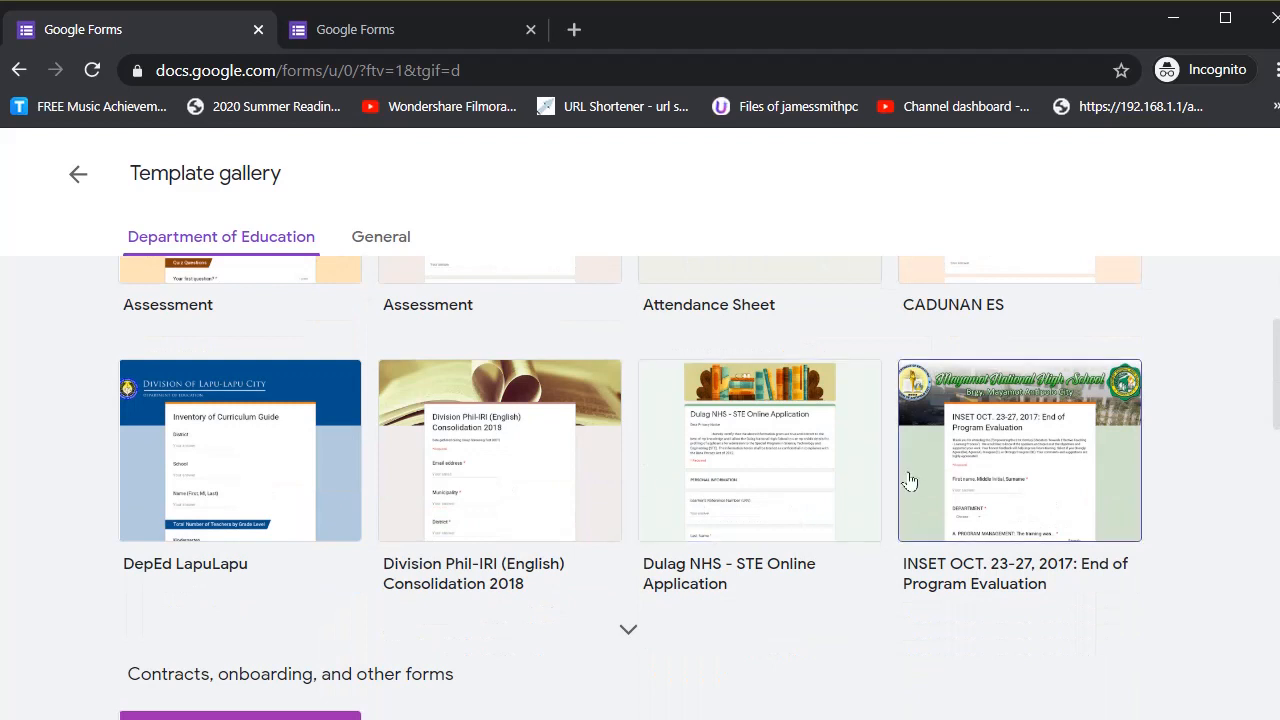
scroll(689, 516, "up", 2)
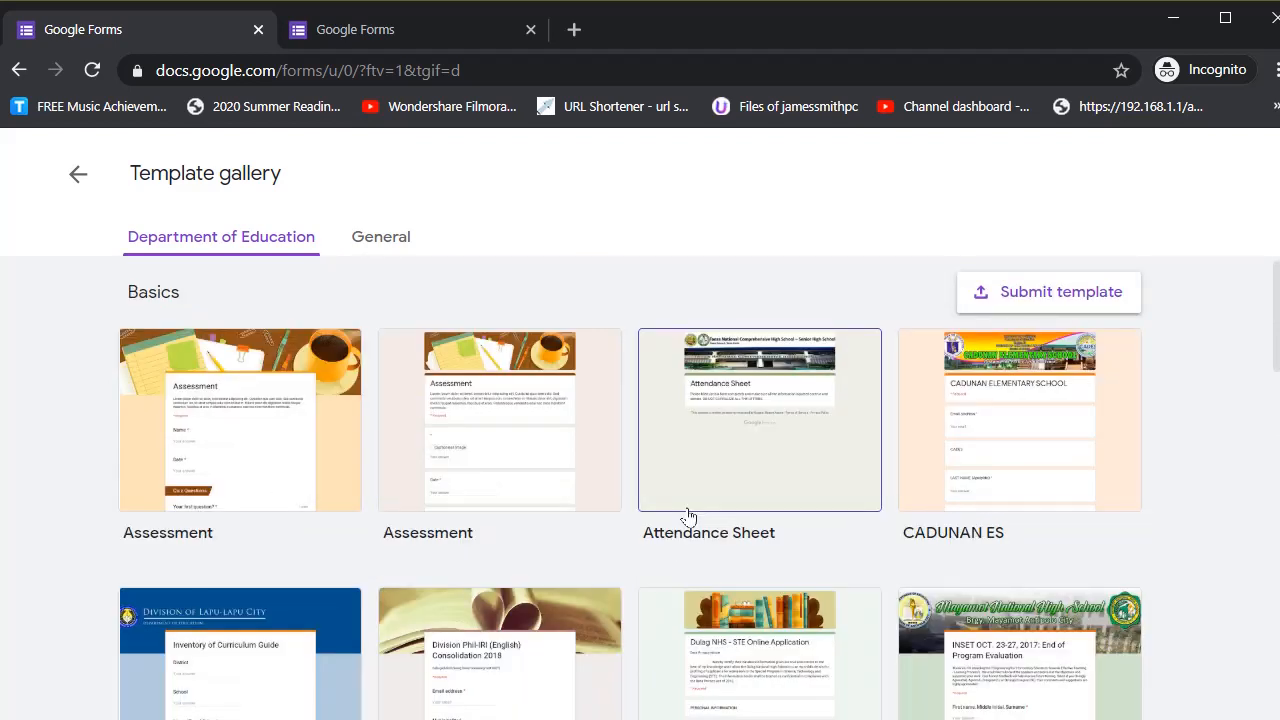
scroll(694, 449, "down", 1)
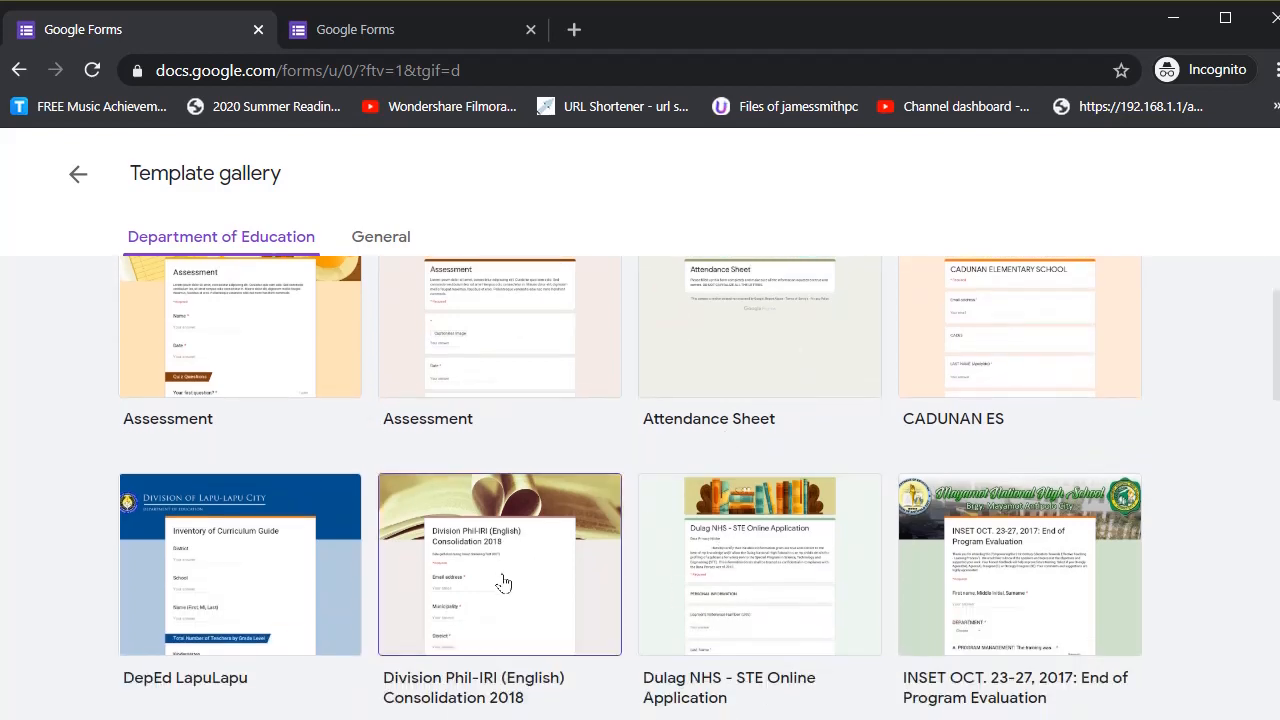
left_click(530, 557)
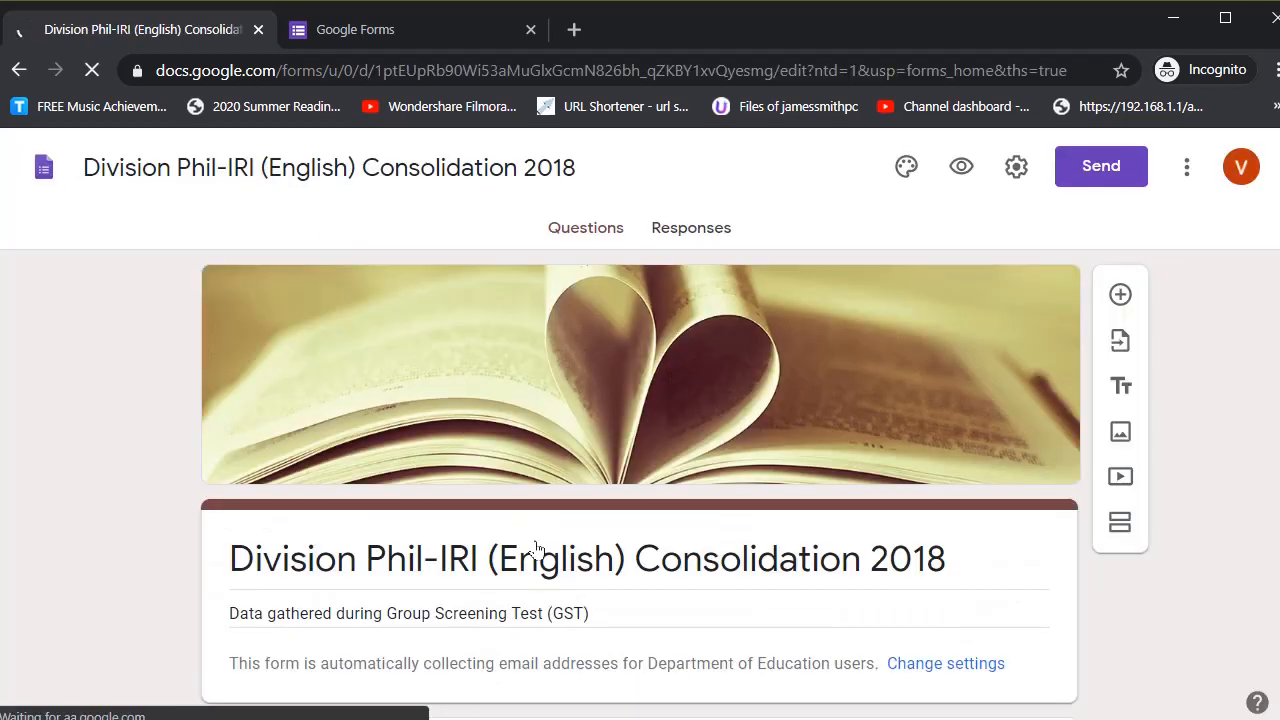
- Start a copy of the form and name it with the owner's first name in possessive form followed by "New Form"
left_click(1187, 170)
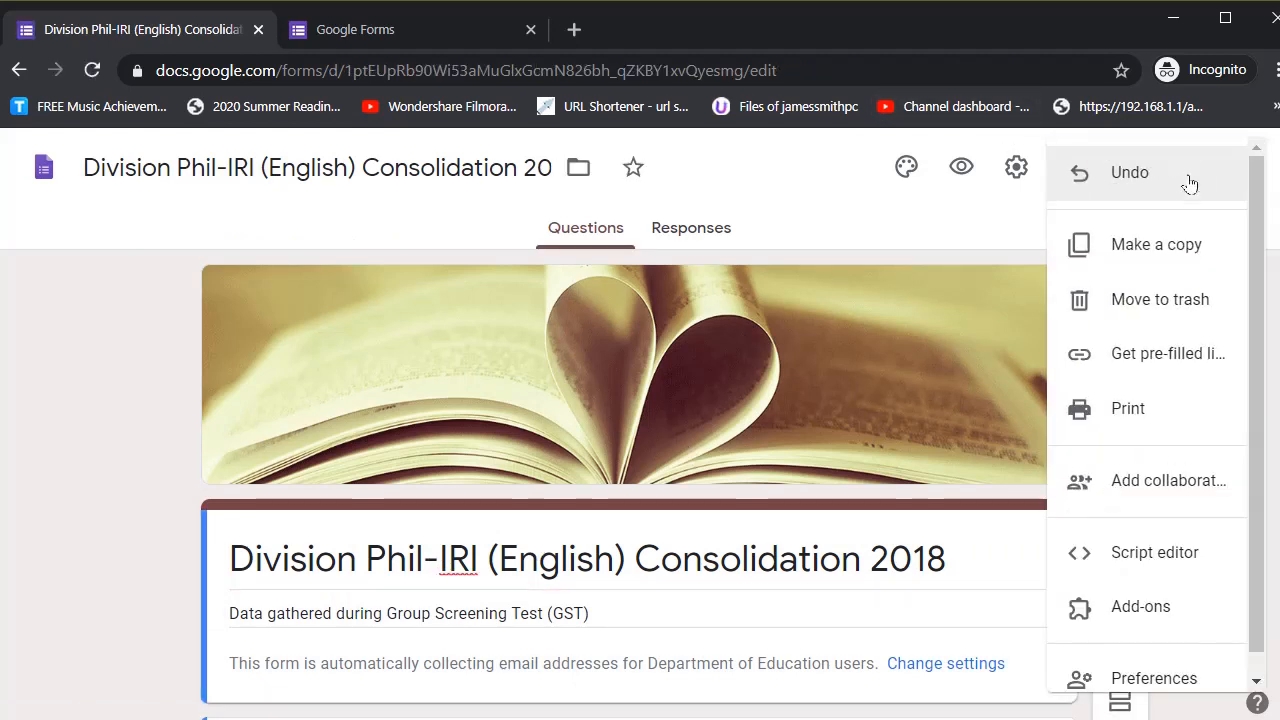
left_click(1168, 260)
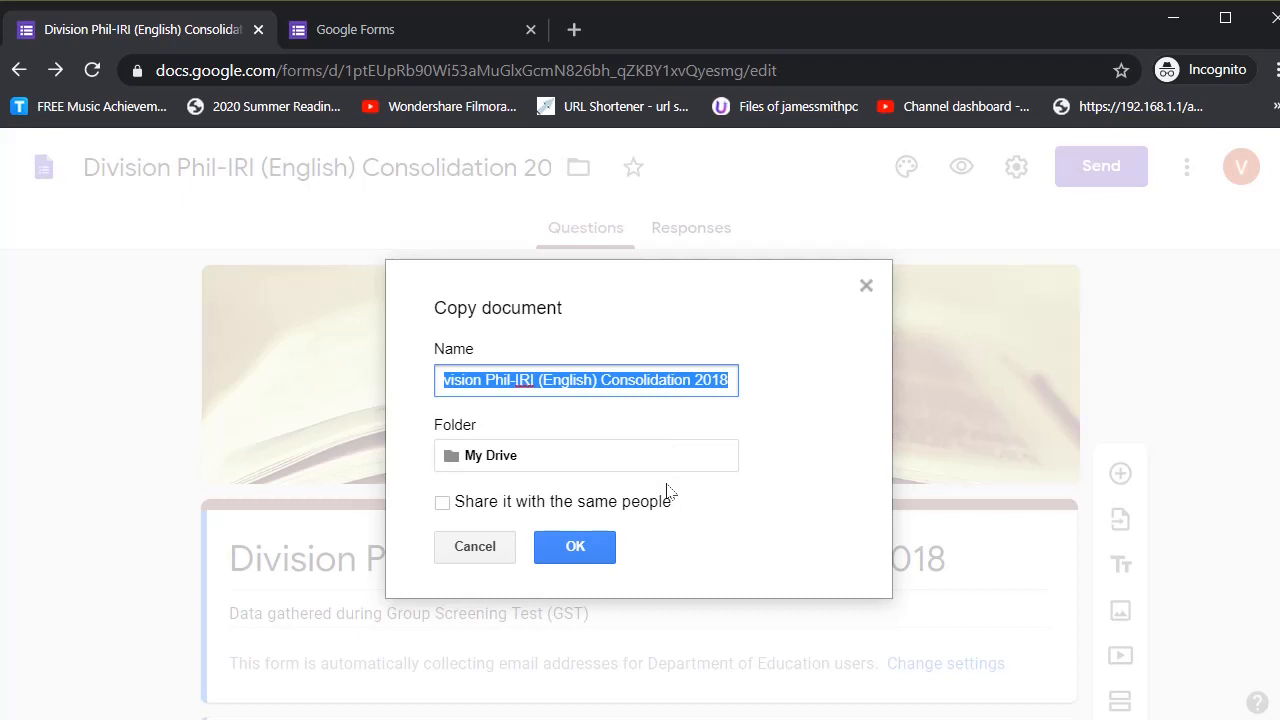
type("Violly's ")
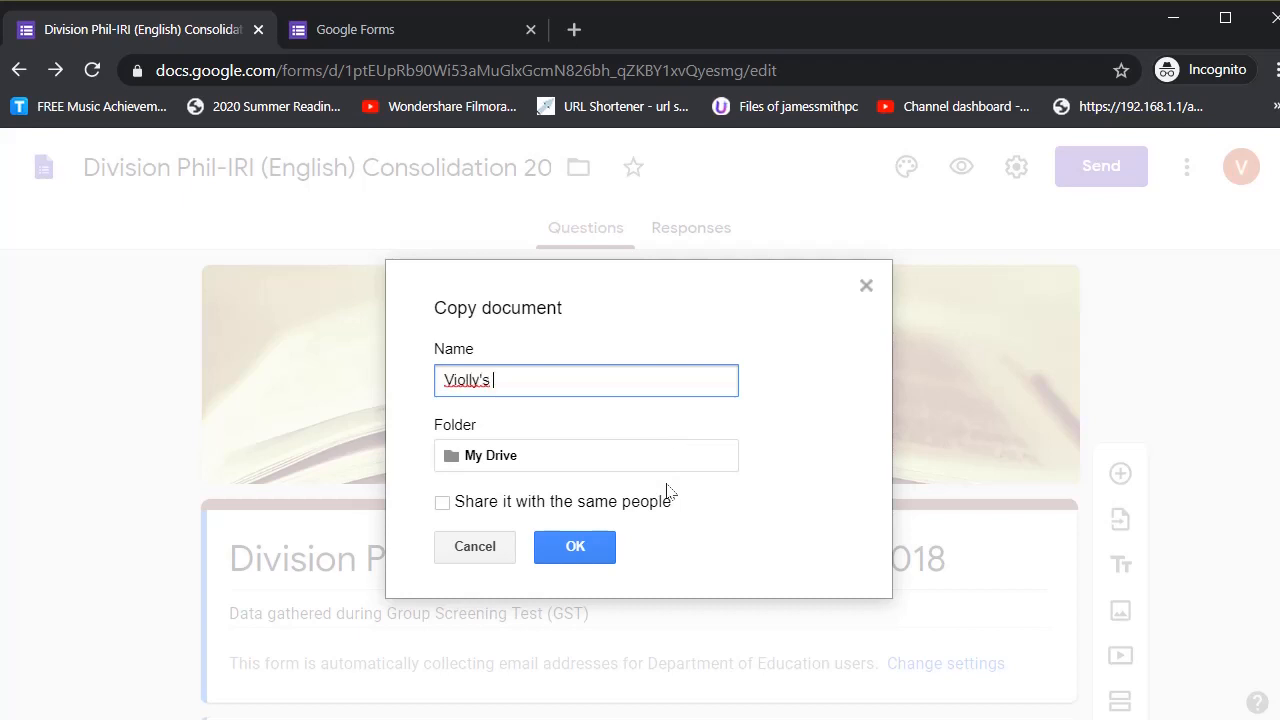
type("New Form")
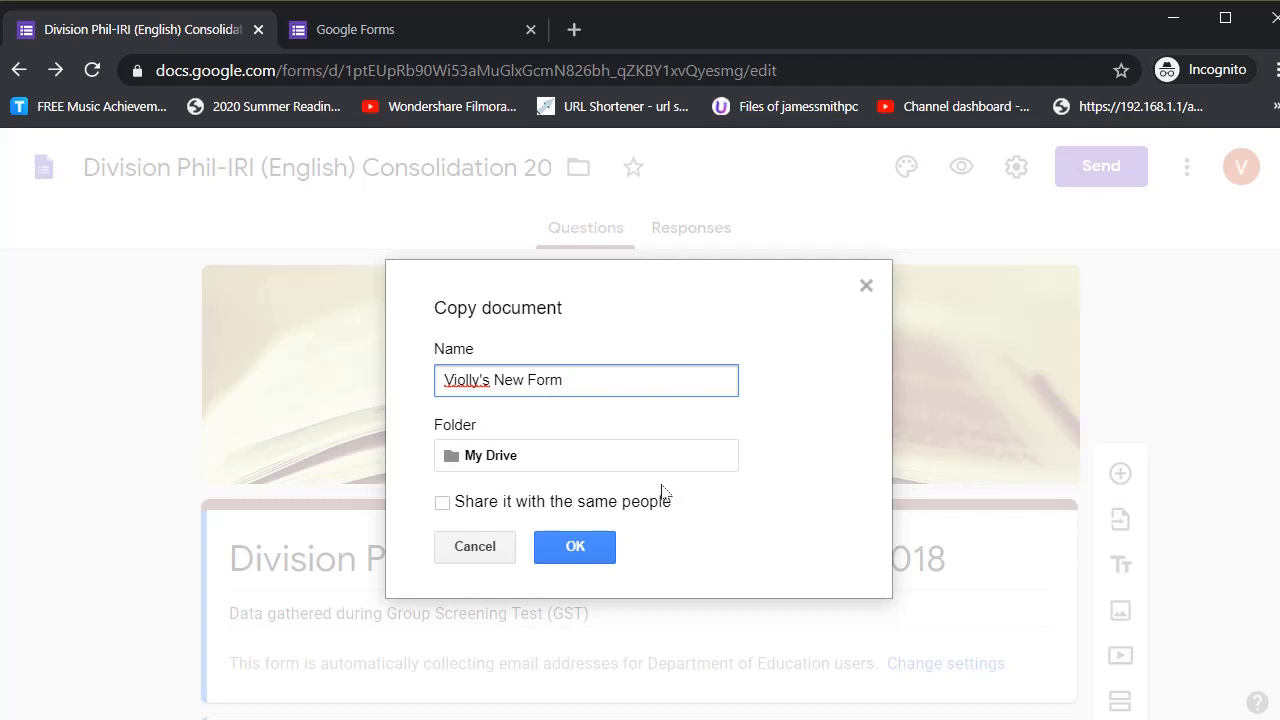
- Create a folder named "New Google Forms created" in My Drive for the copy
left_click(488, 458)
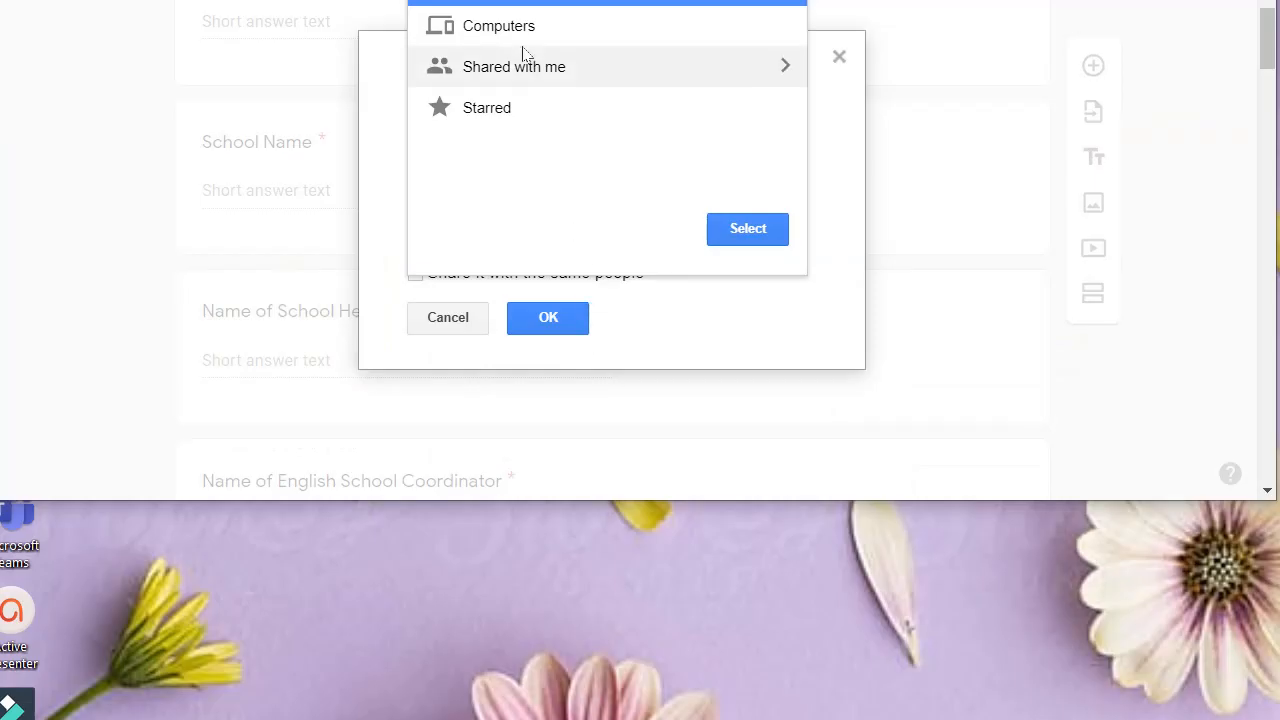
scroll(522, 52, "up", 1)
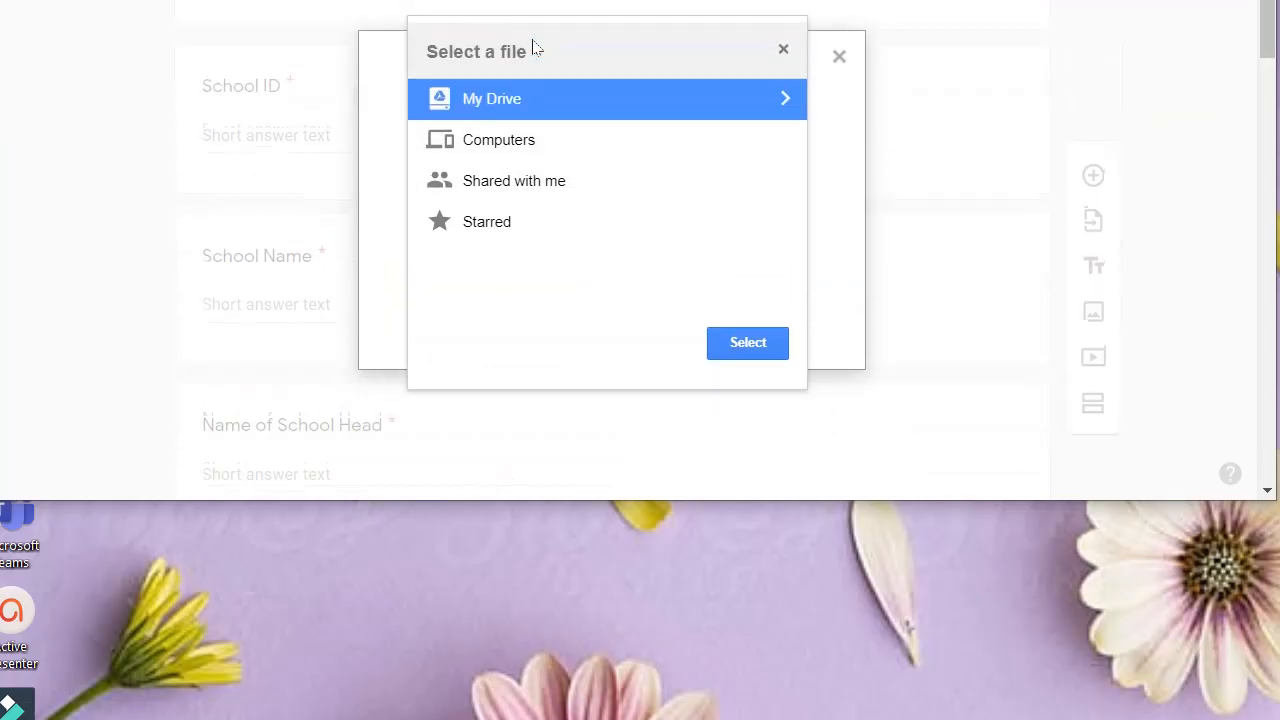
left_click(788, 100)
scroll(657, 380, "down", 4)
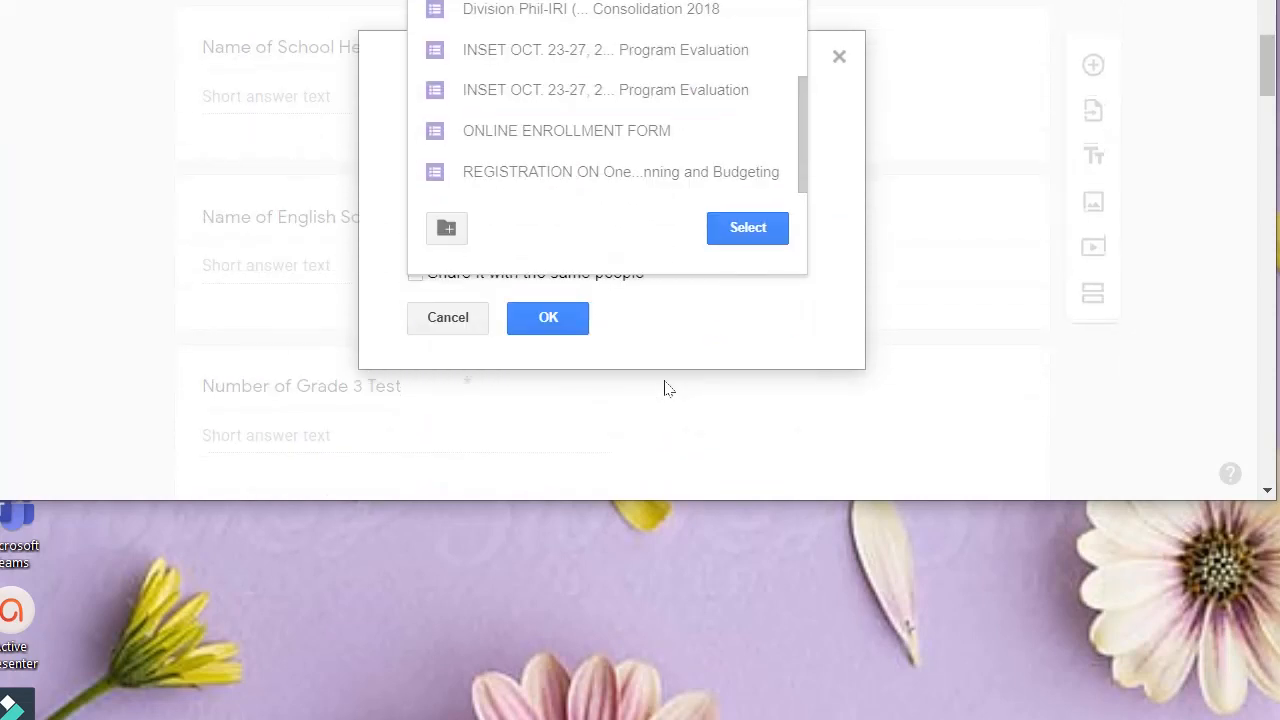
left_click(447, 228)
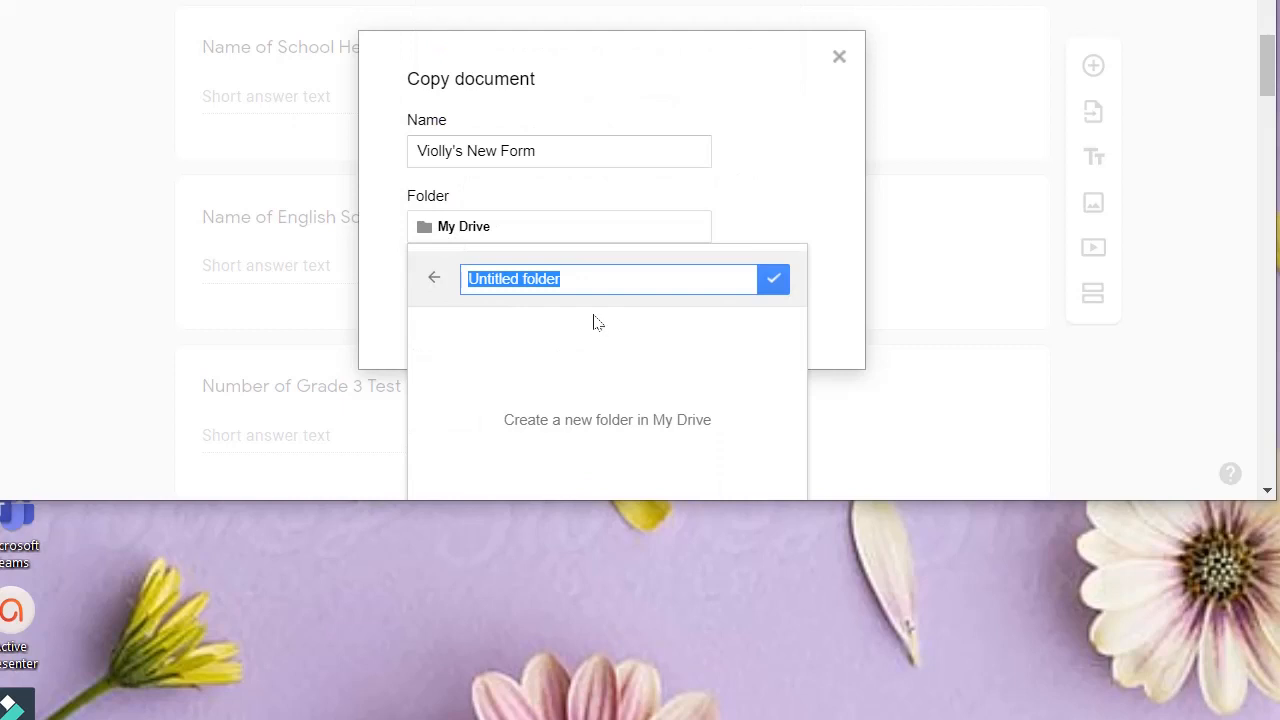
type("New Google Forms created")
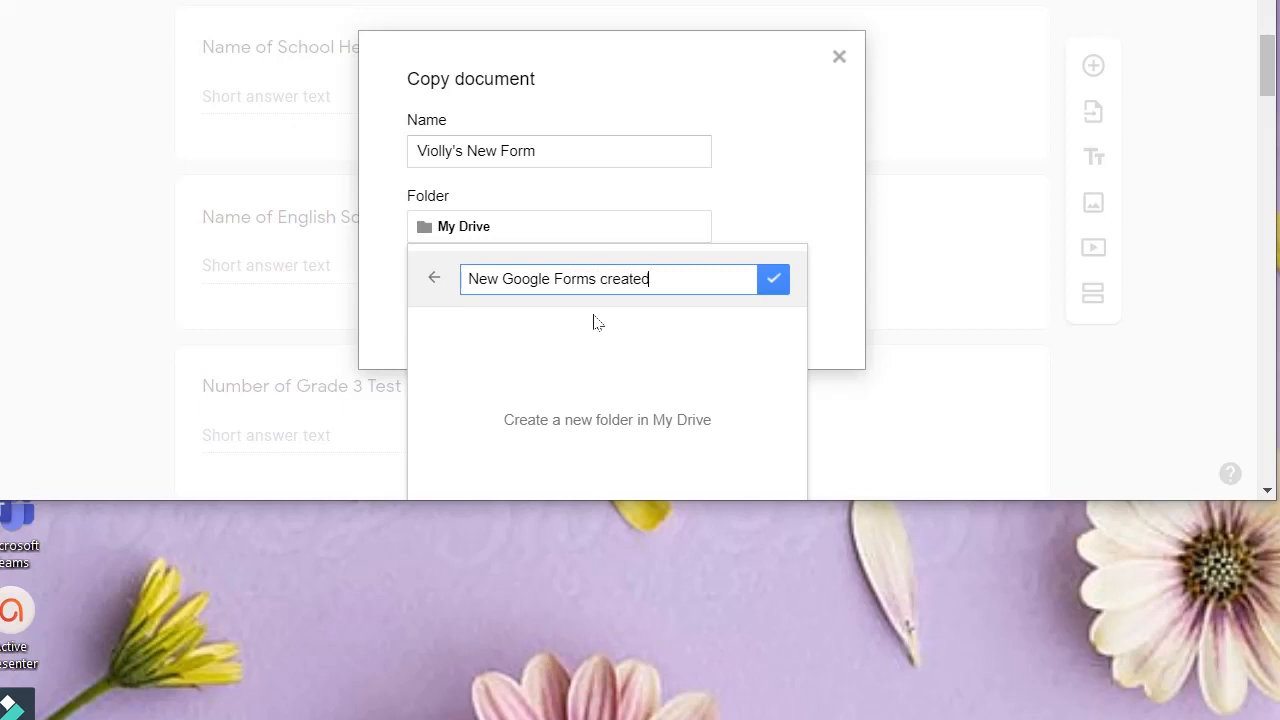
left_click(774, 284)
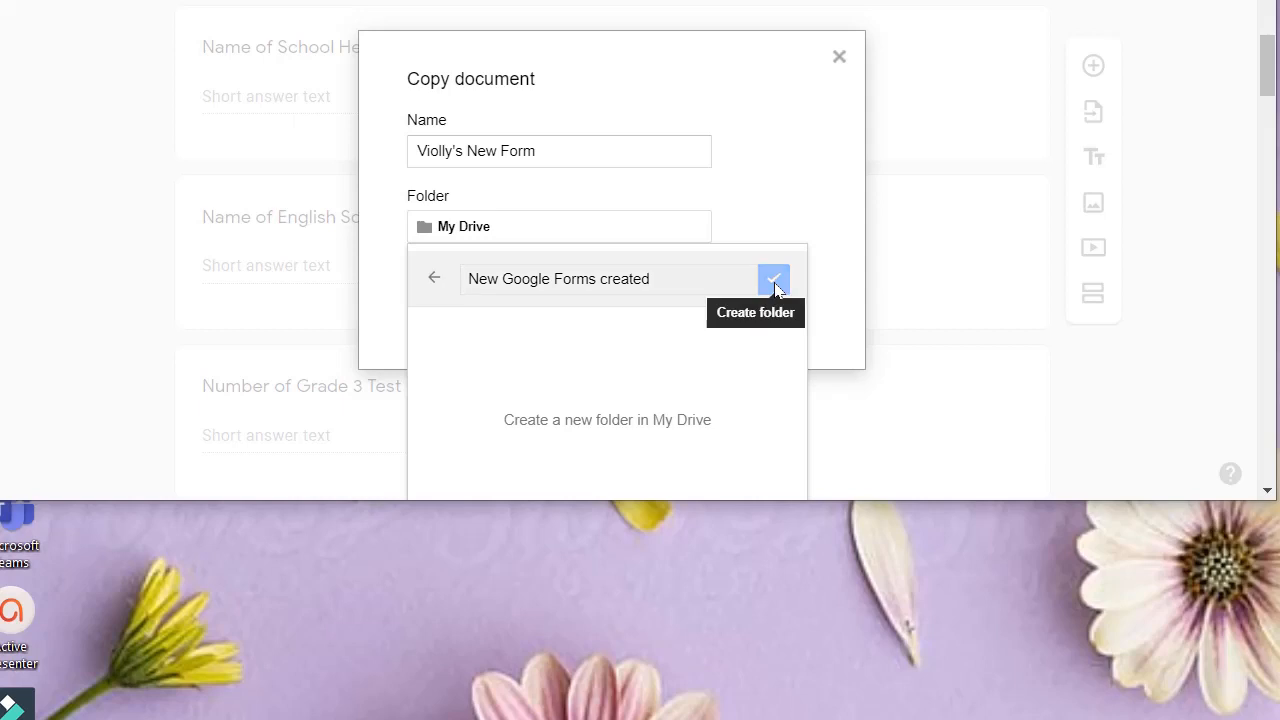
- Choose the new folder as the copy's destination and make the copy without sharing it with the same people
scroll(663, 386, "down", 3)
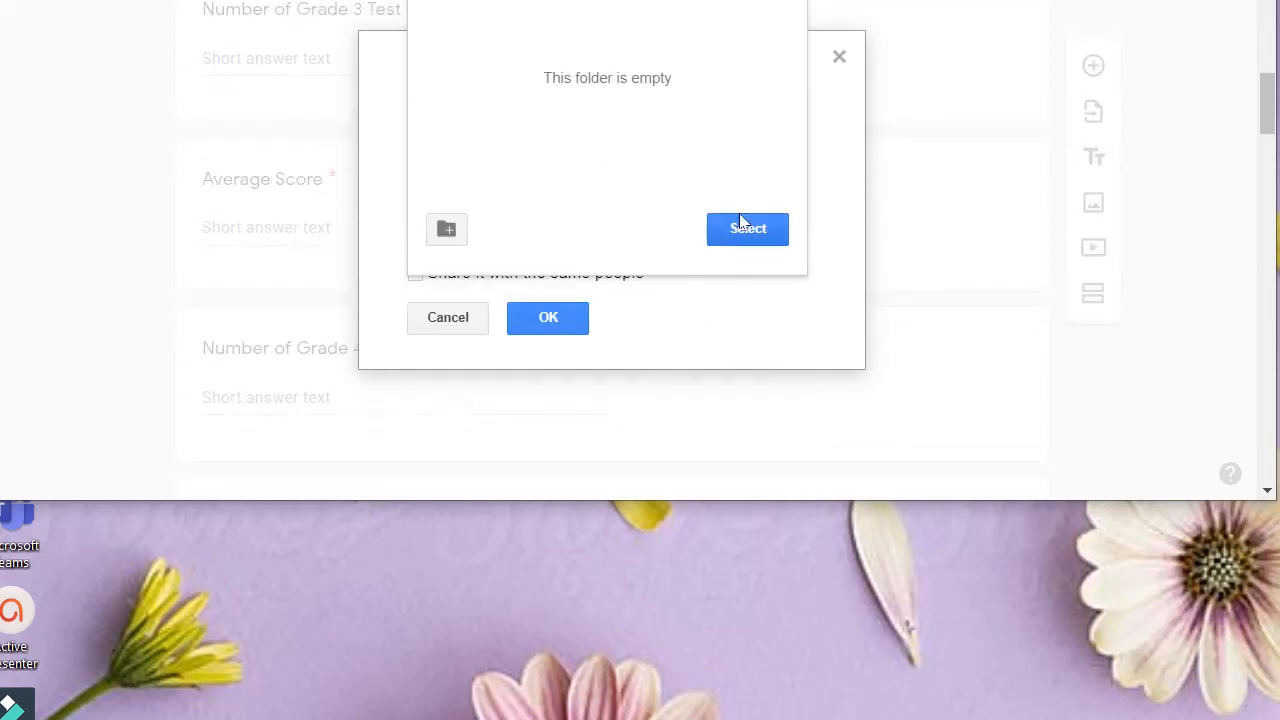
scroll(634, 123, "up", 2)
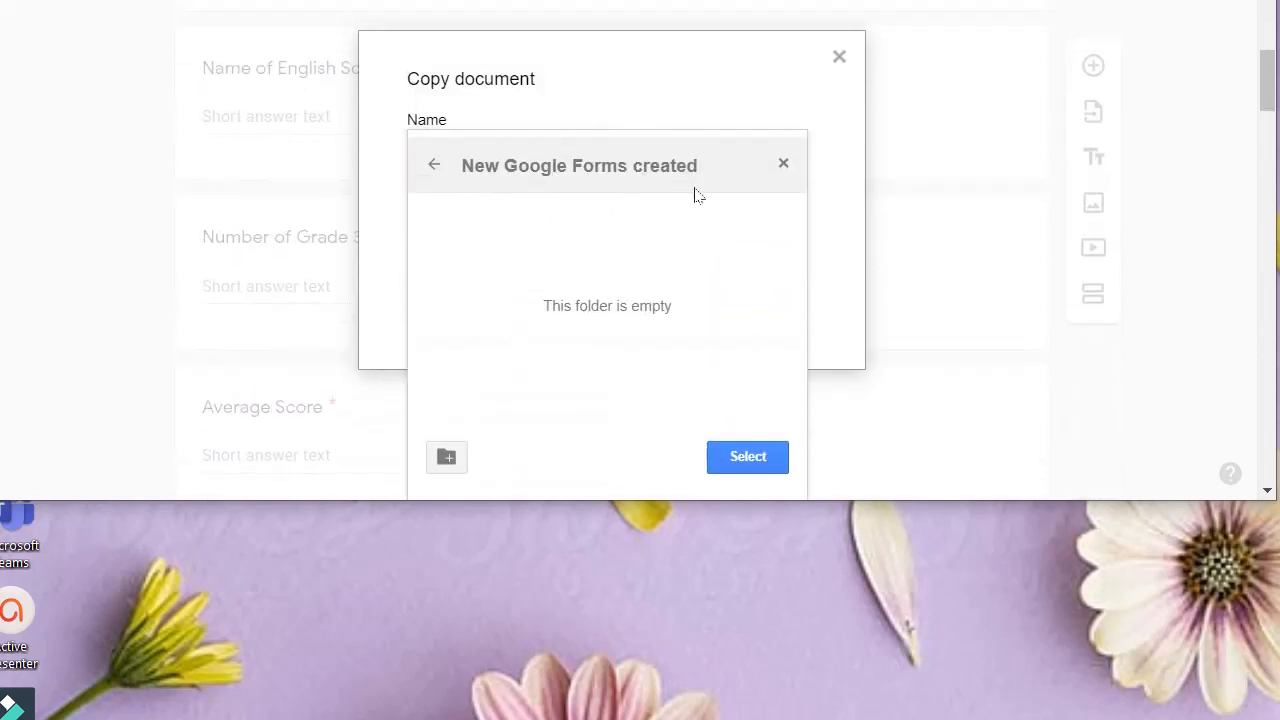
left_click(747, 456)
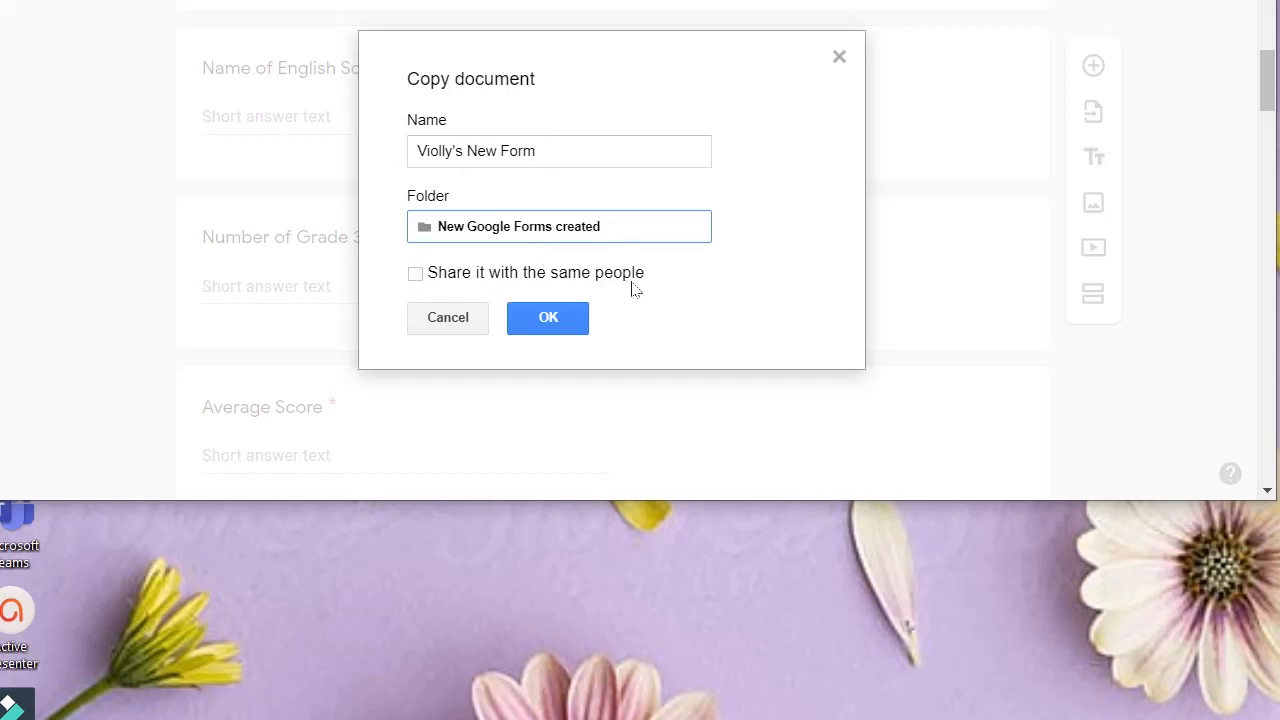
left_click(545, 320)
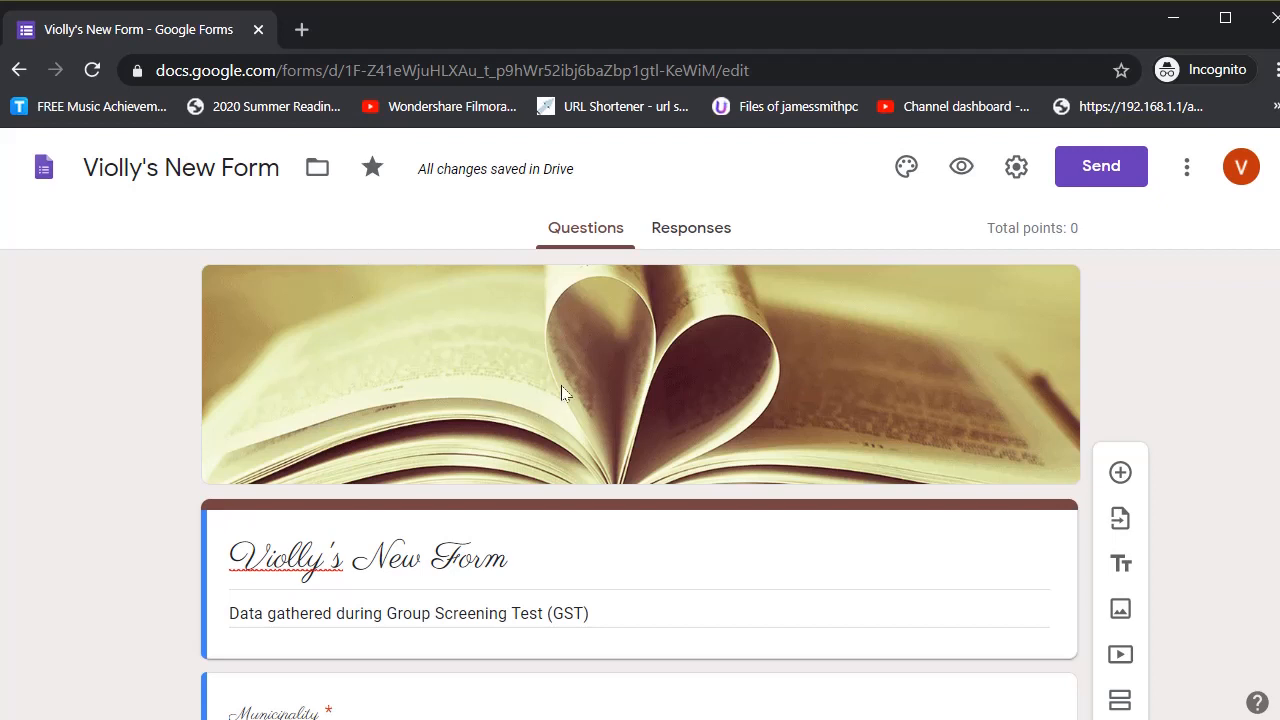
- Check which Drive folder the copied form is stored in
left_click(318, 170)
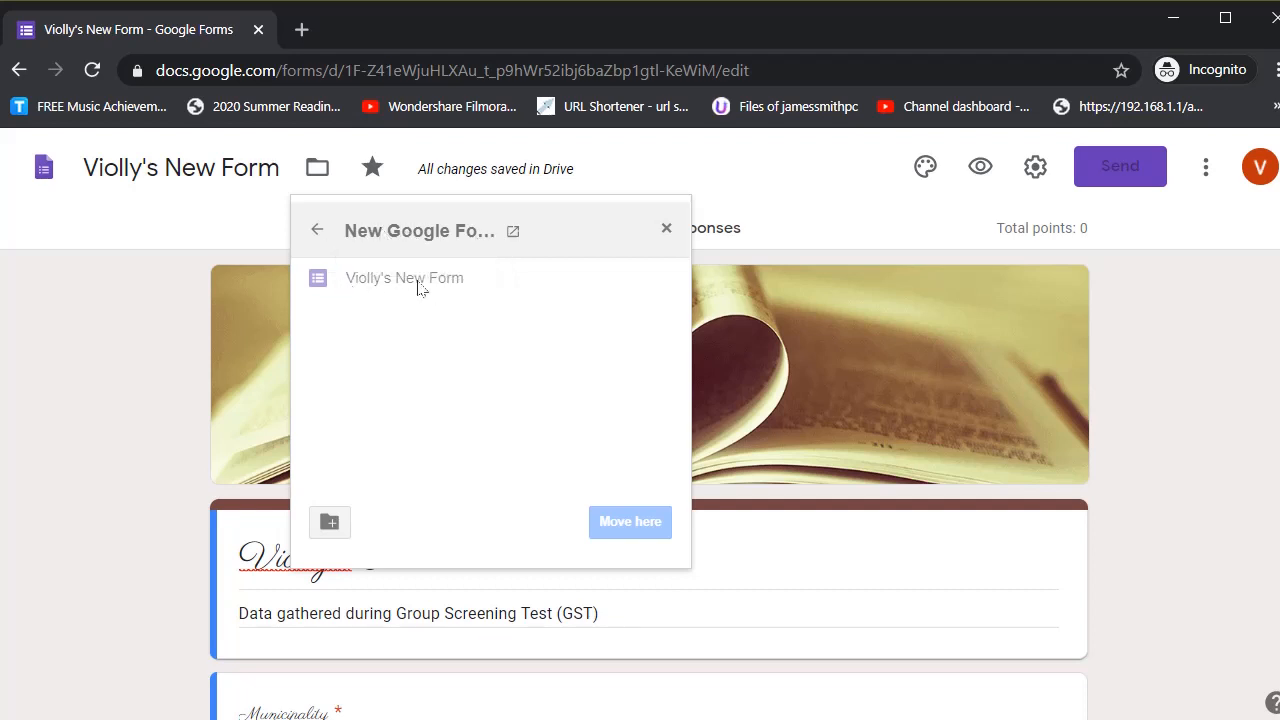
- Star the form, and open its Drive folder in a new tab to check the list of starred files
left_click(372, 166)
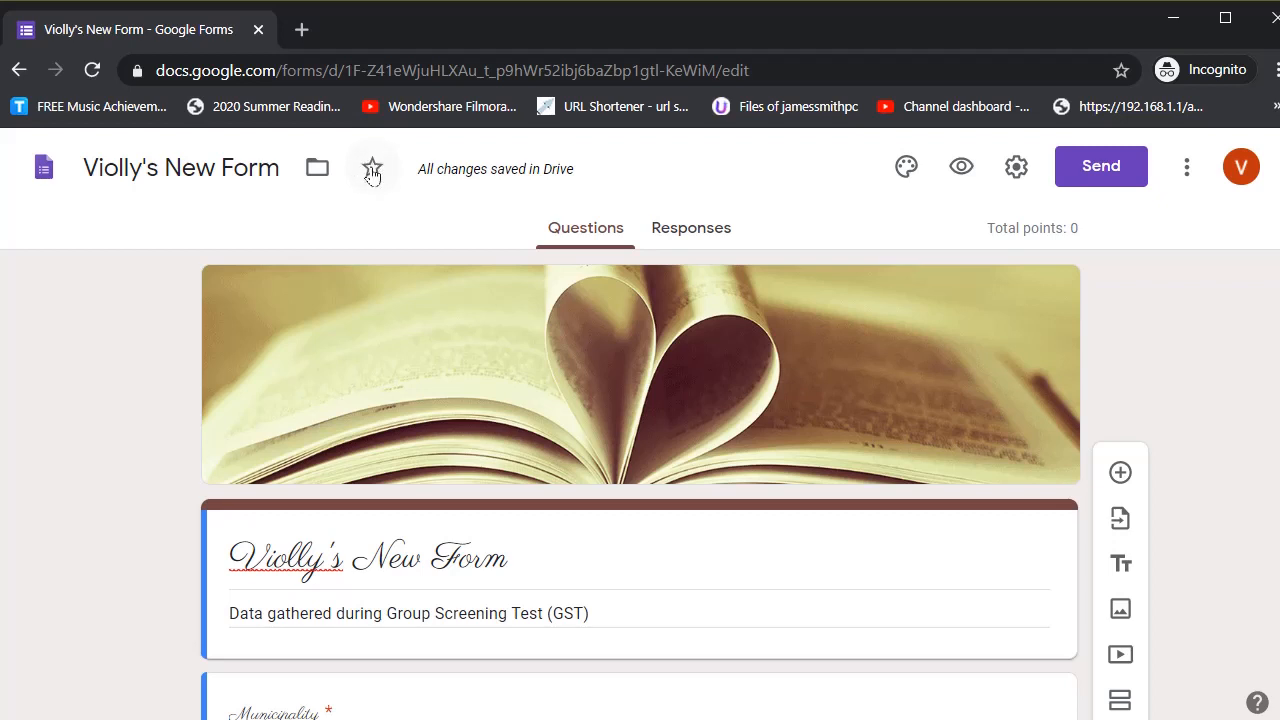
left_click(372, 172)
left_click(317, 170)
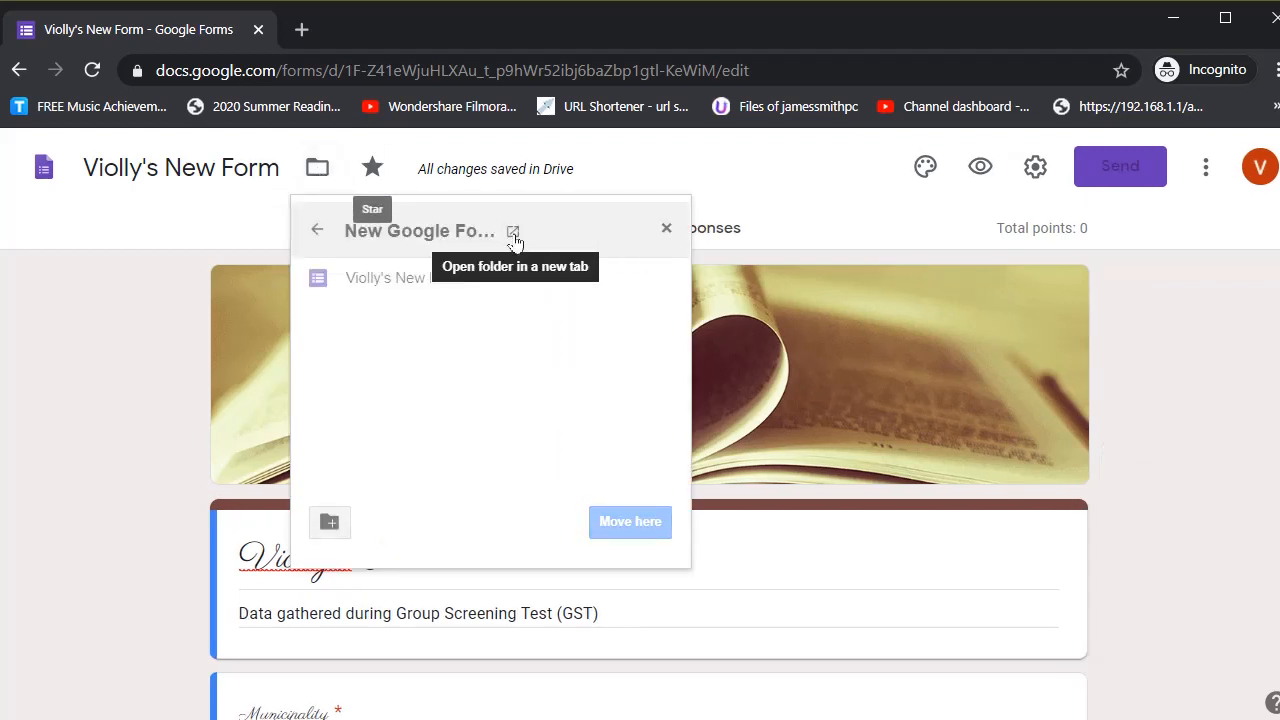
left_click(513, 233)
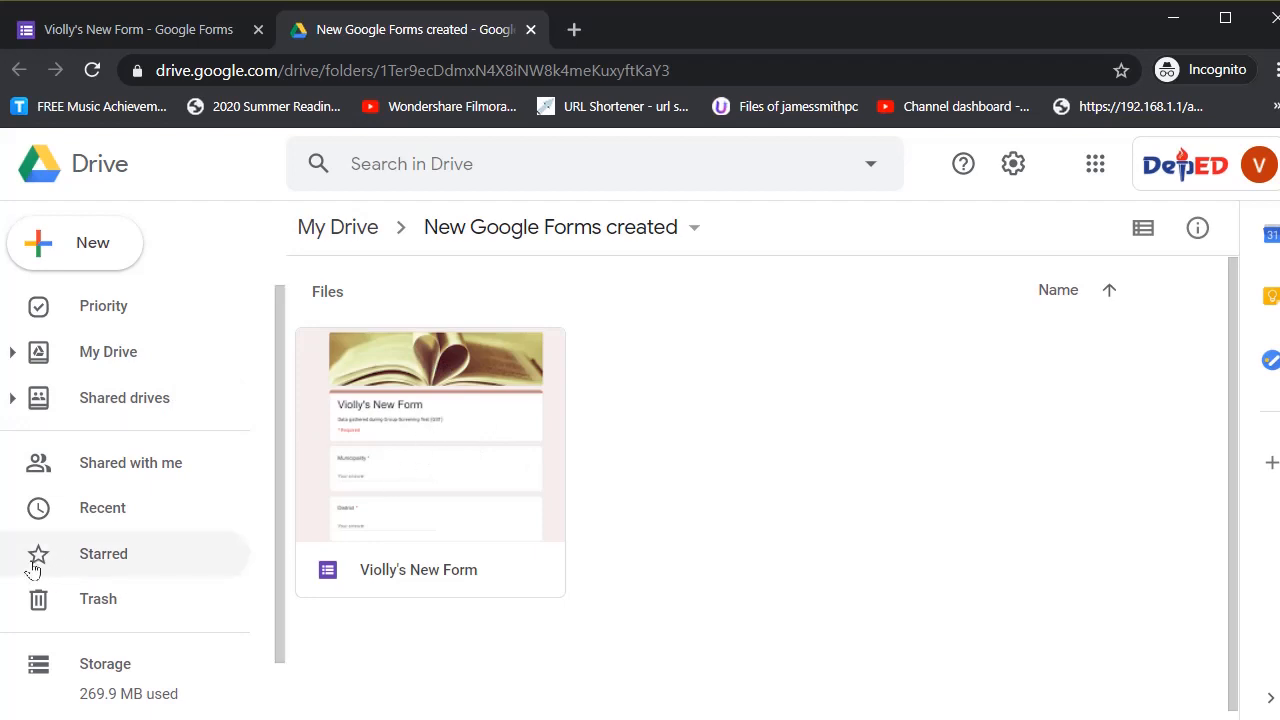
left_click(95, 563)
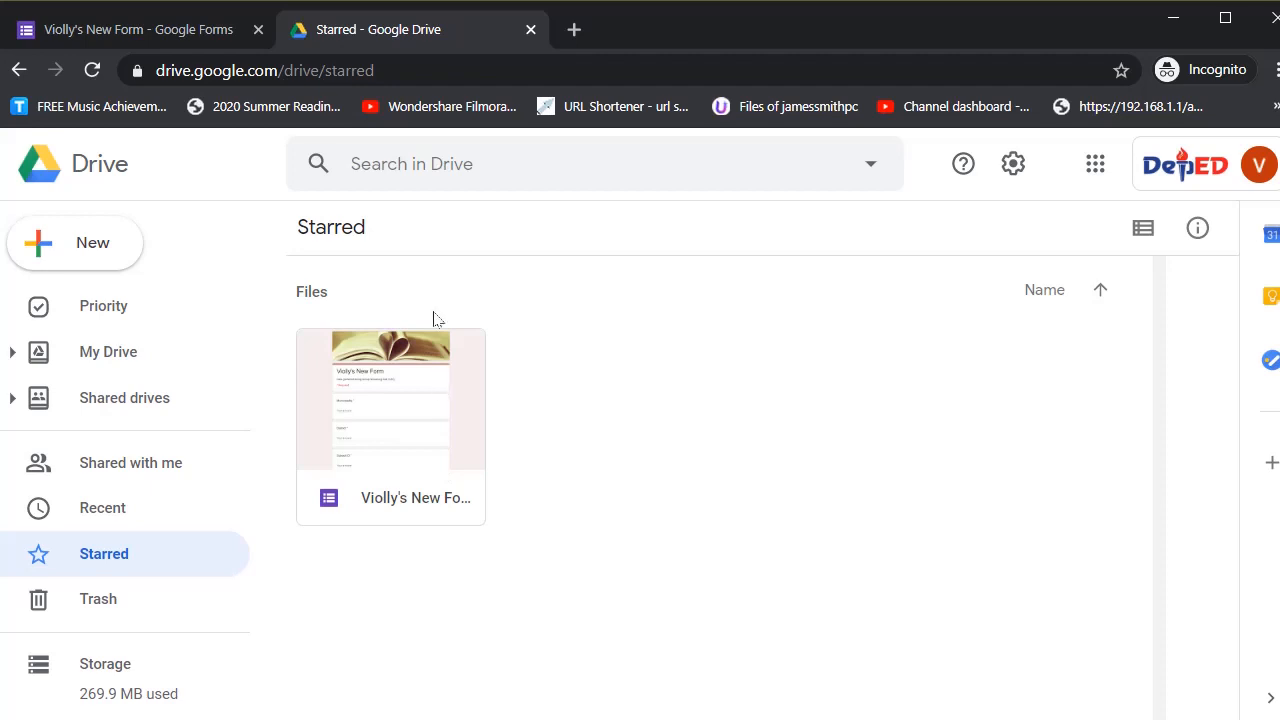
left_click(141, 35)
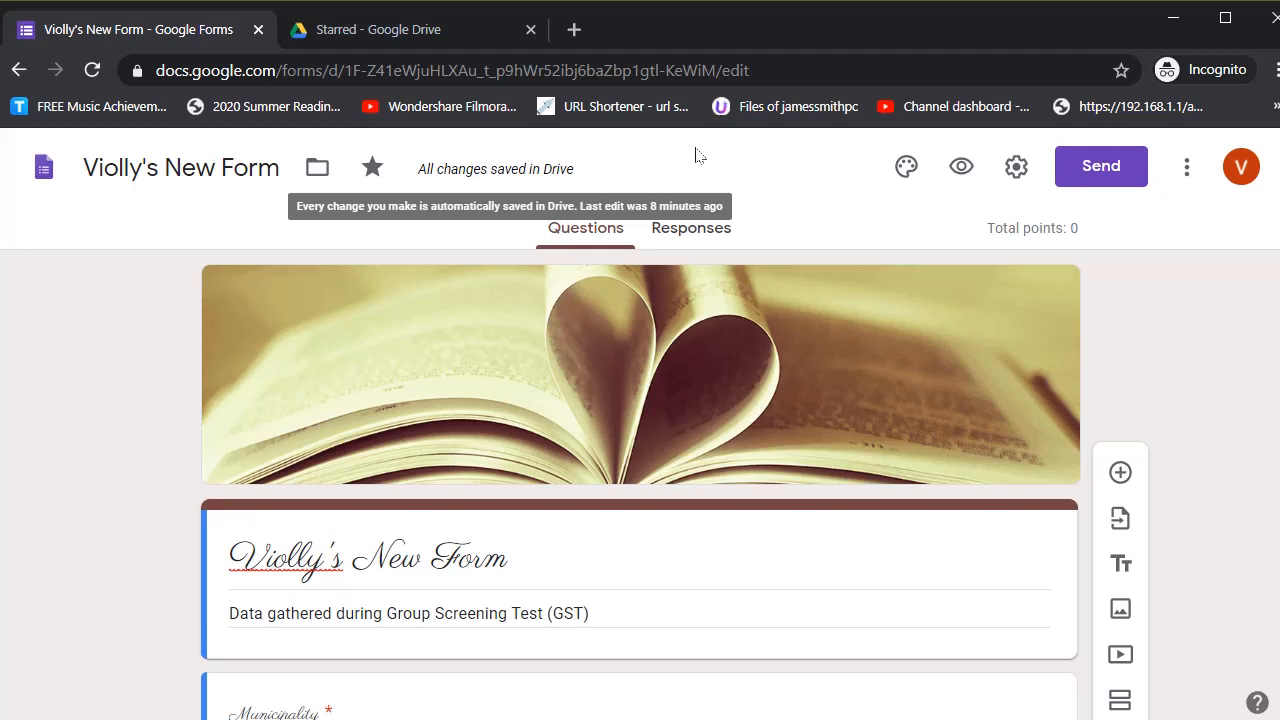
- Open the form's theme options and remove the uploaded header image
left_click(905, 168)
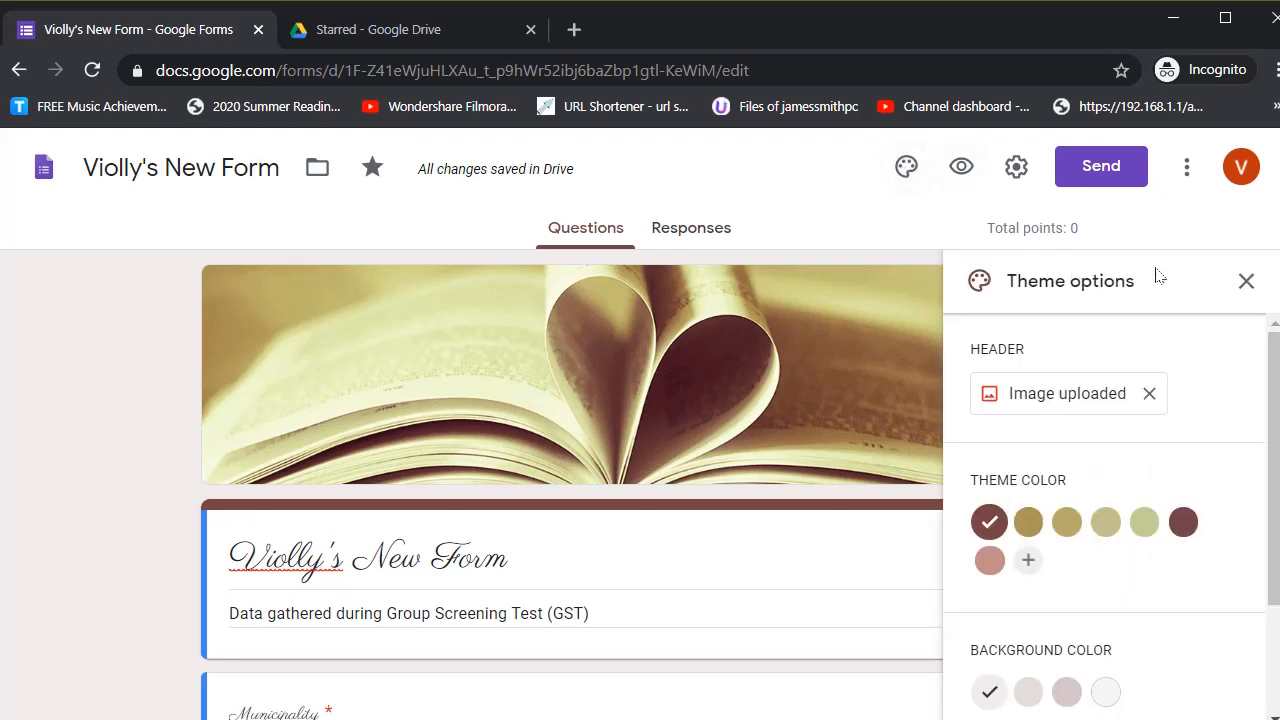
scroll(1170, 320, "down", 1)
scroll(1189, 474, "down", 1)
scroll(1057, 323, "up", 1)
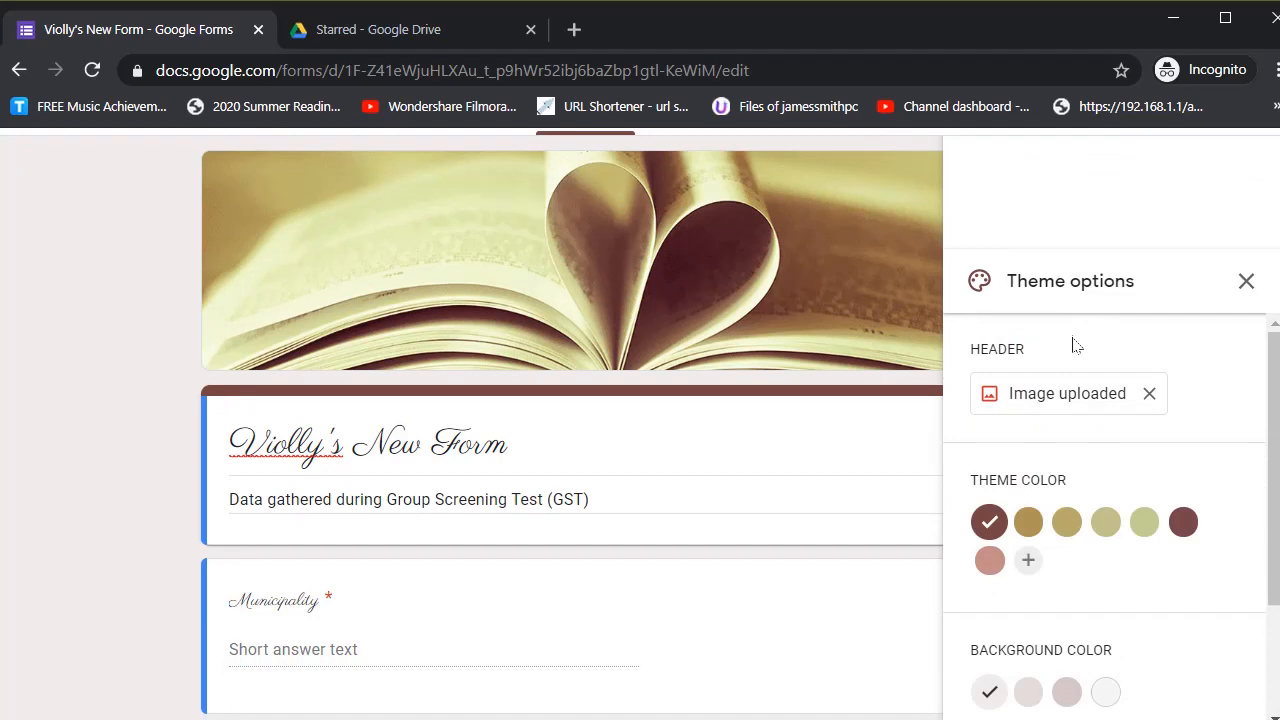
scroll(1076, 347, "up", 1)
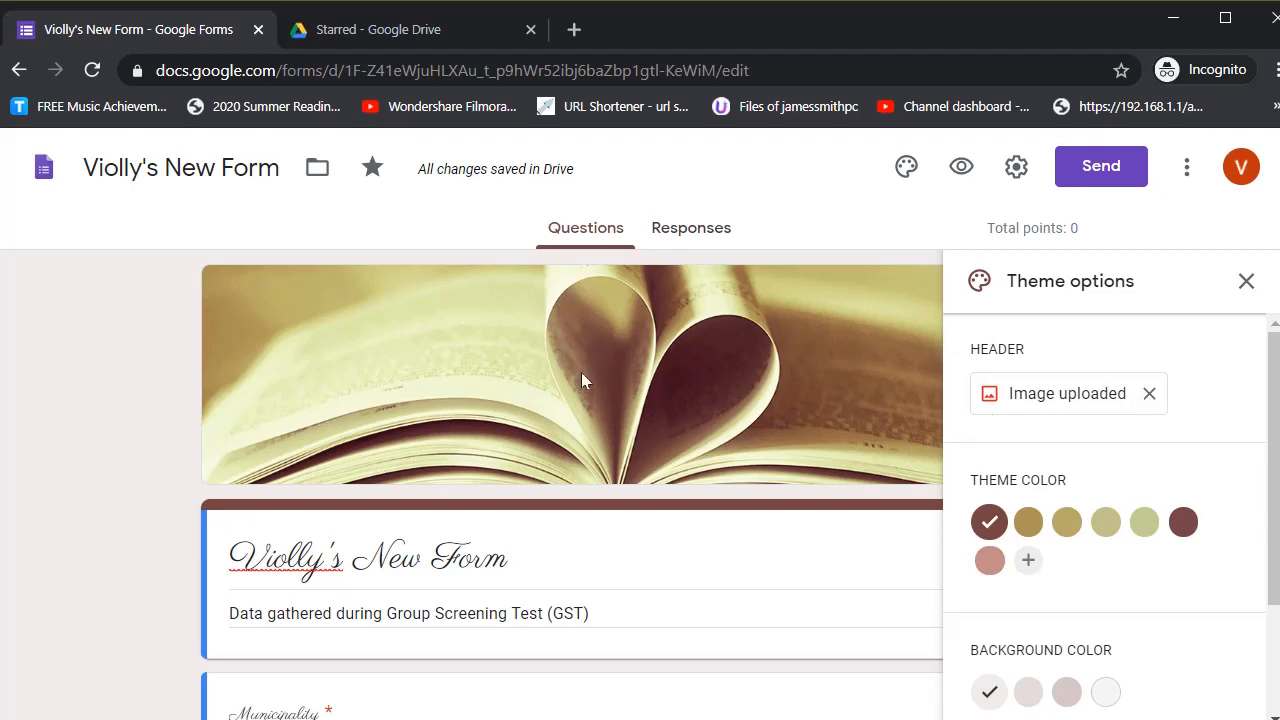
left_click(1149, 394)
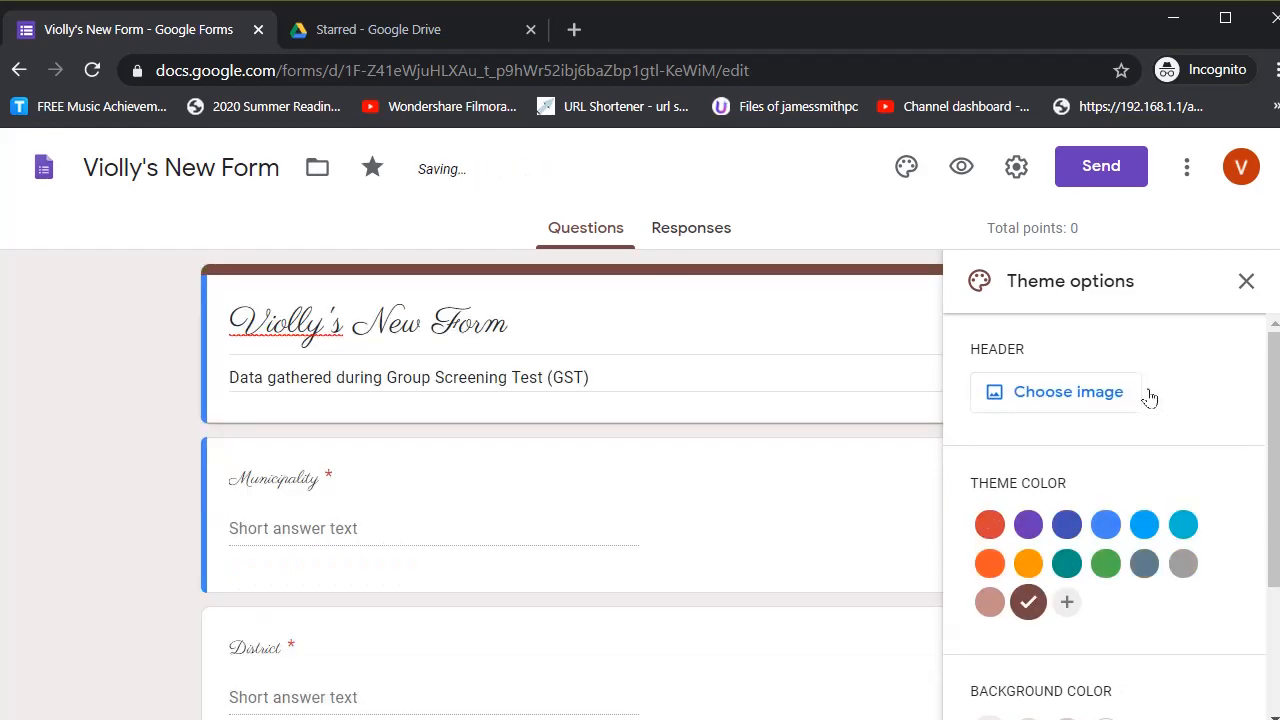
- Examine the header image sources: the Illustrations, Birthday, and Food and dining themes, uploading from the BackgroundPics folder, and Photos
left_click(1059, 398)
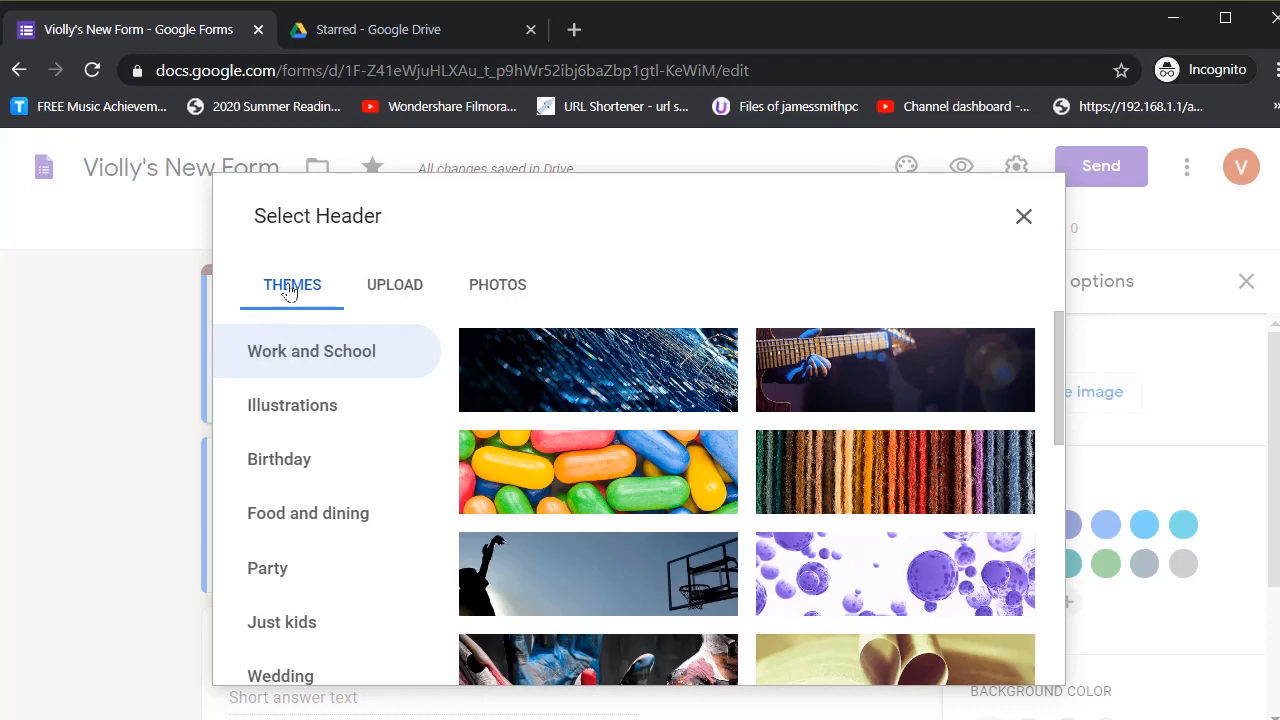
left_click(280, 403)
left_click(265, 470)
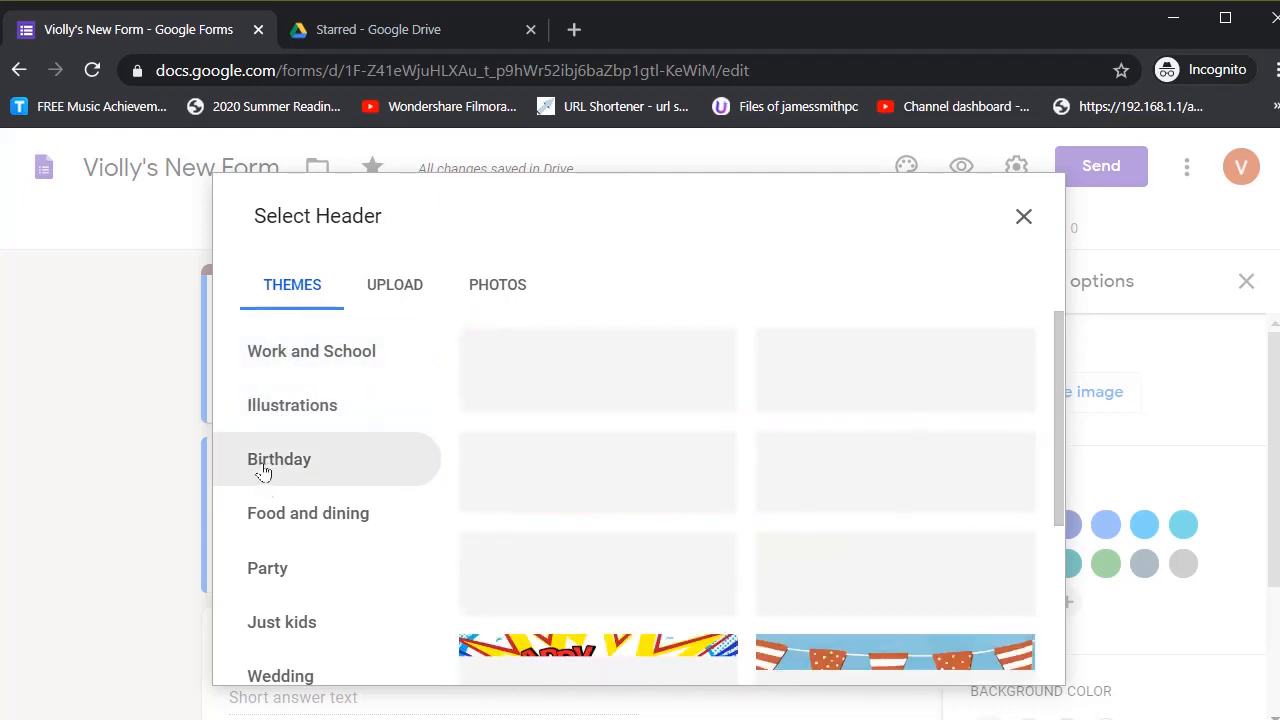
scroll(285, 460, "down", 1)
left_click(298, 420)
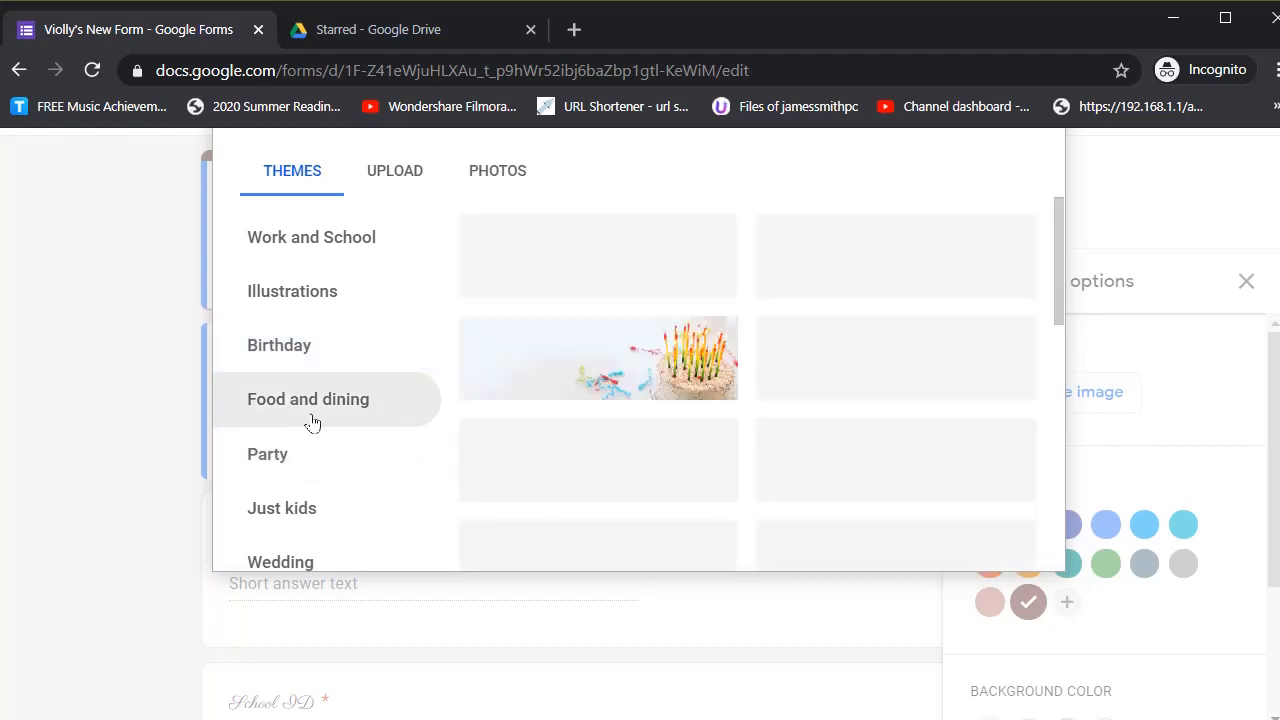
scroll(312, 423, "up", 1)
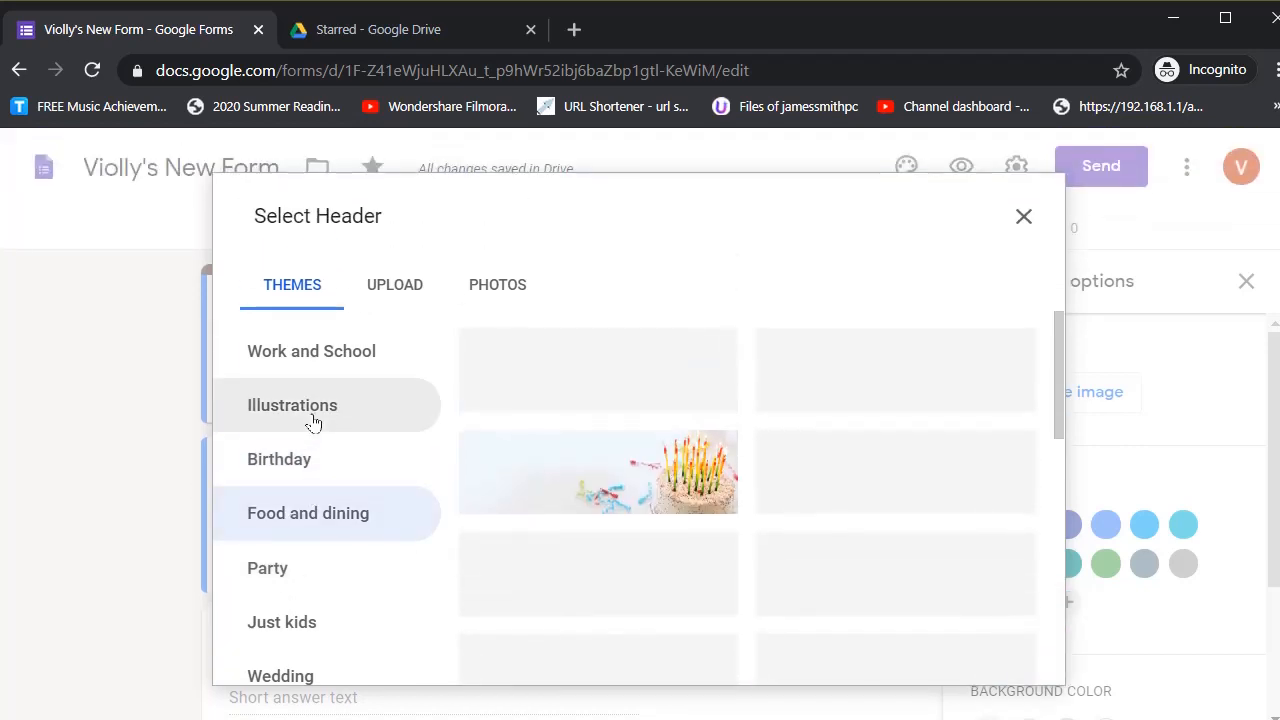
left_click(400, 288)
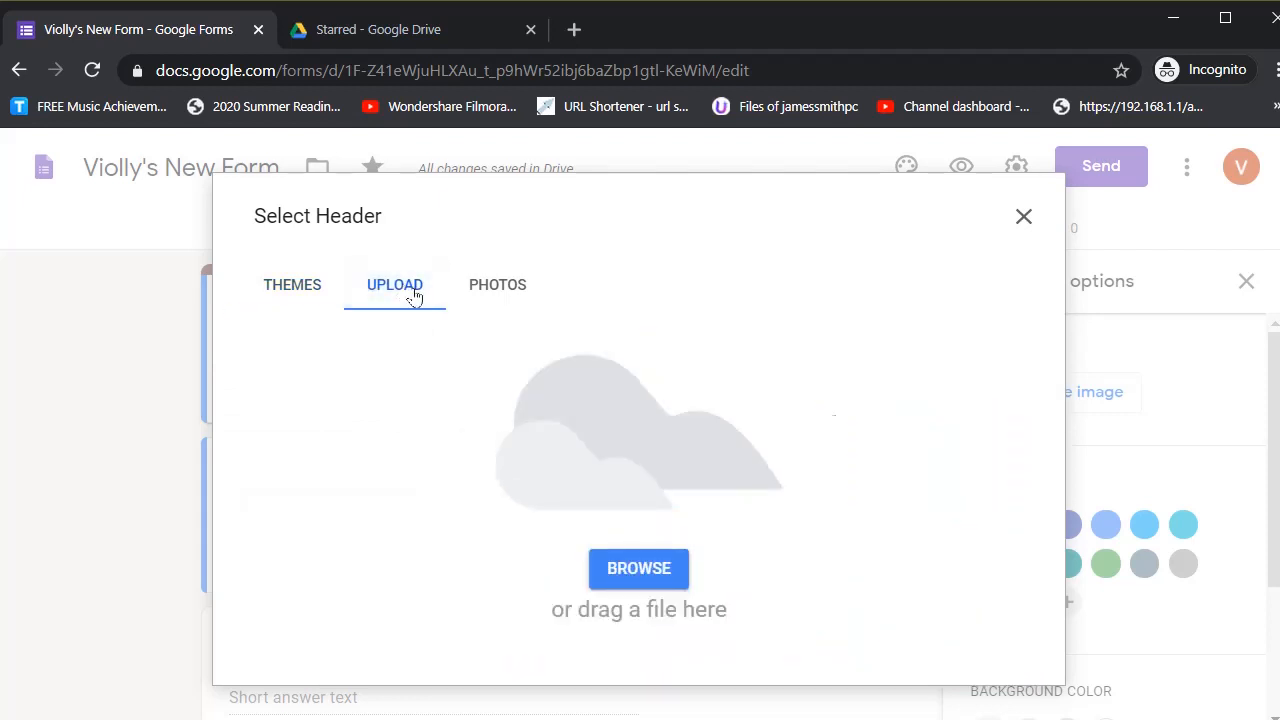
left_click(625, 580)
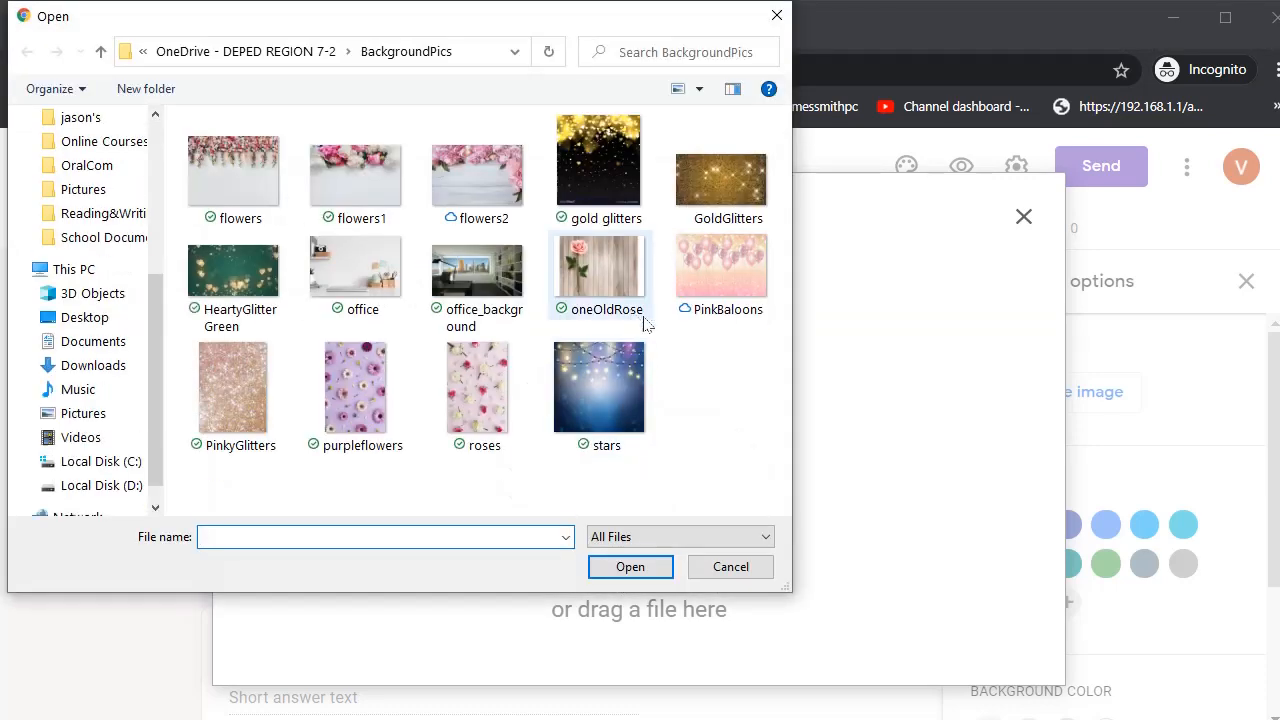
left_click(740, 567)
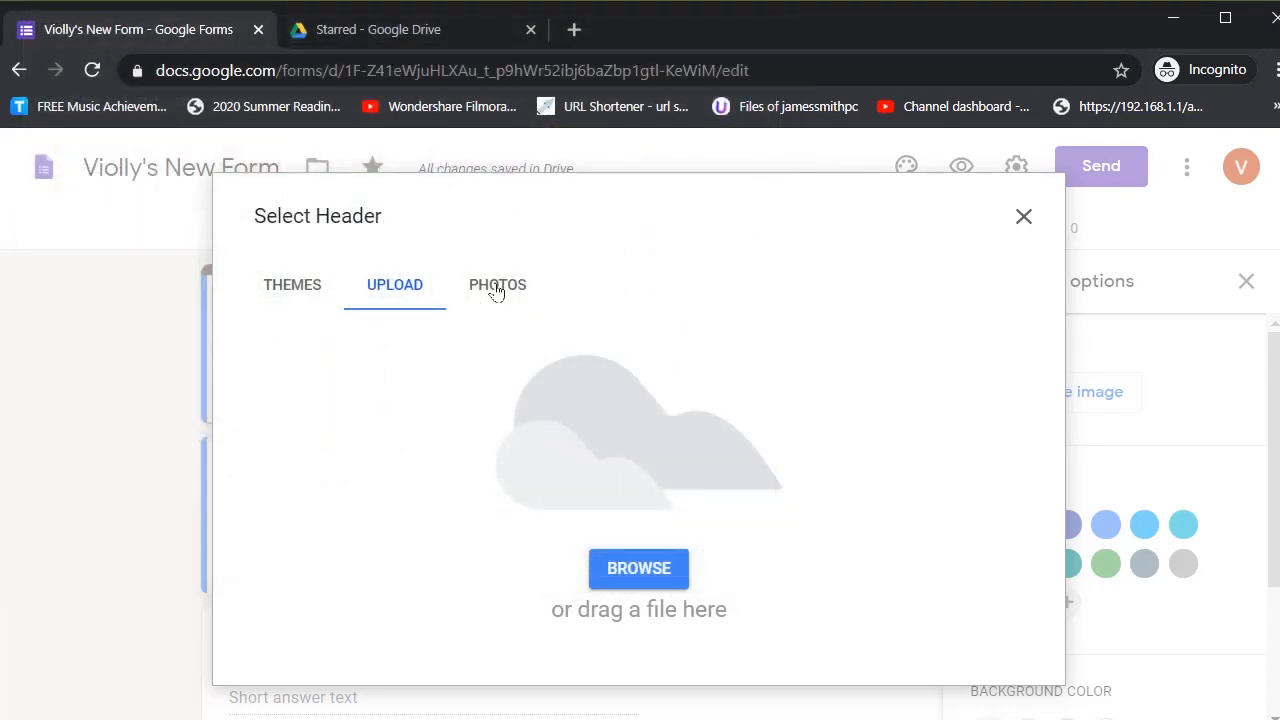
left_click(497, 291)
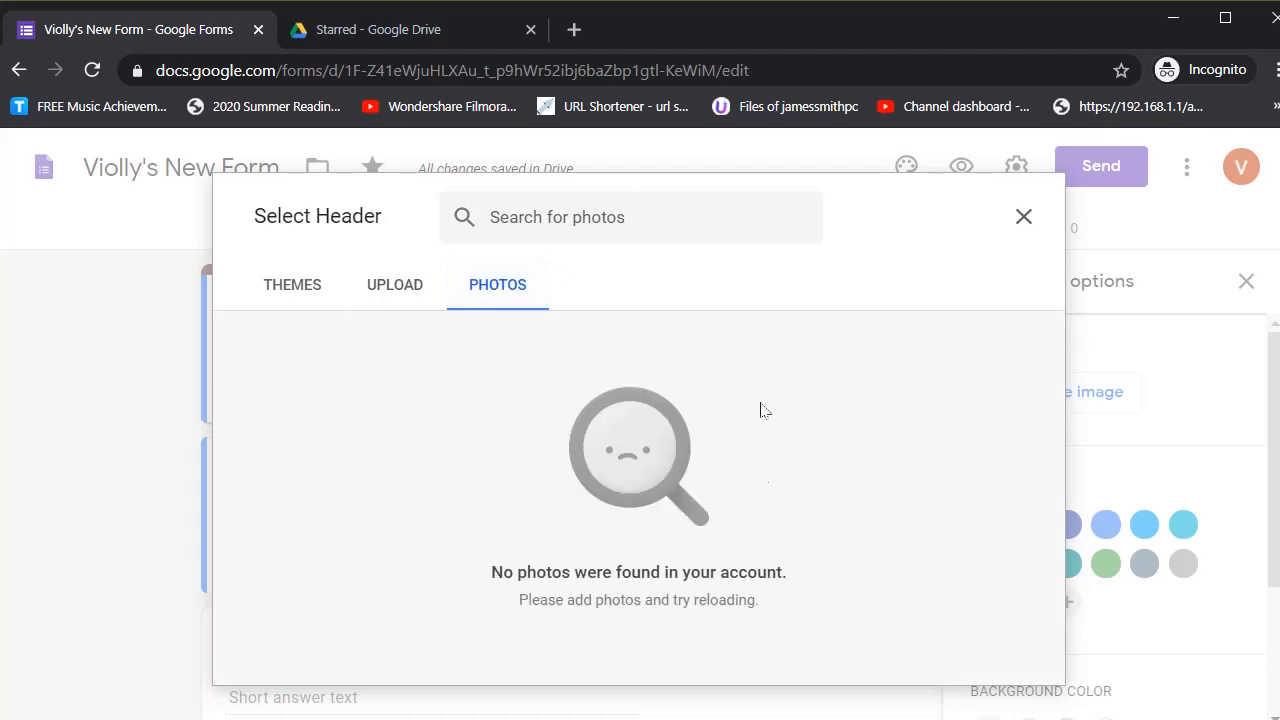
- Upload the "flowers" picture from BackgroundPics as the header, cropped to the uppermost strip of the image
left_click(395, 288)
left_click(632, 584)
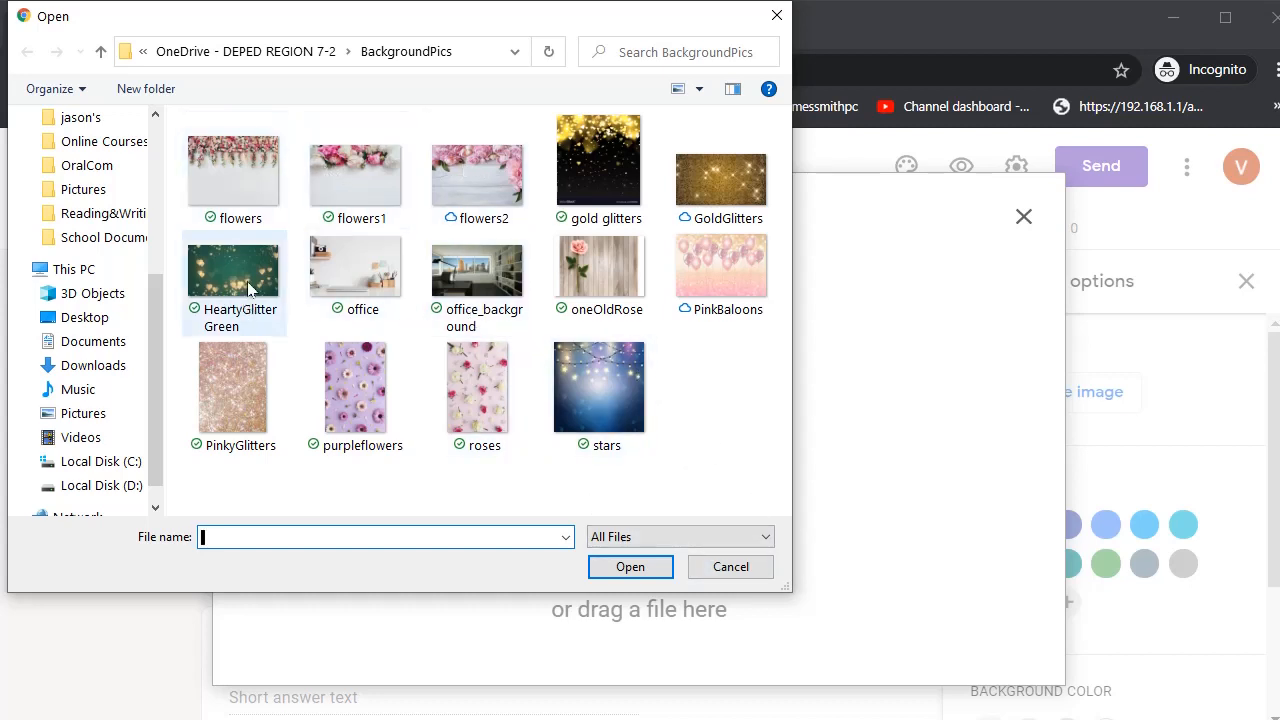
left_click(234, 178)
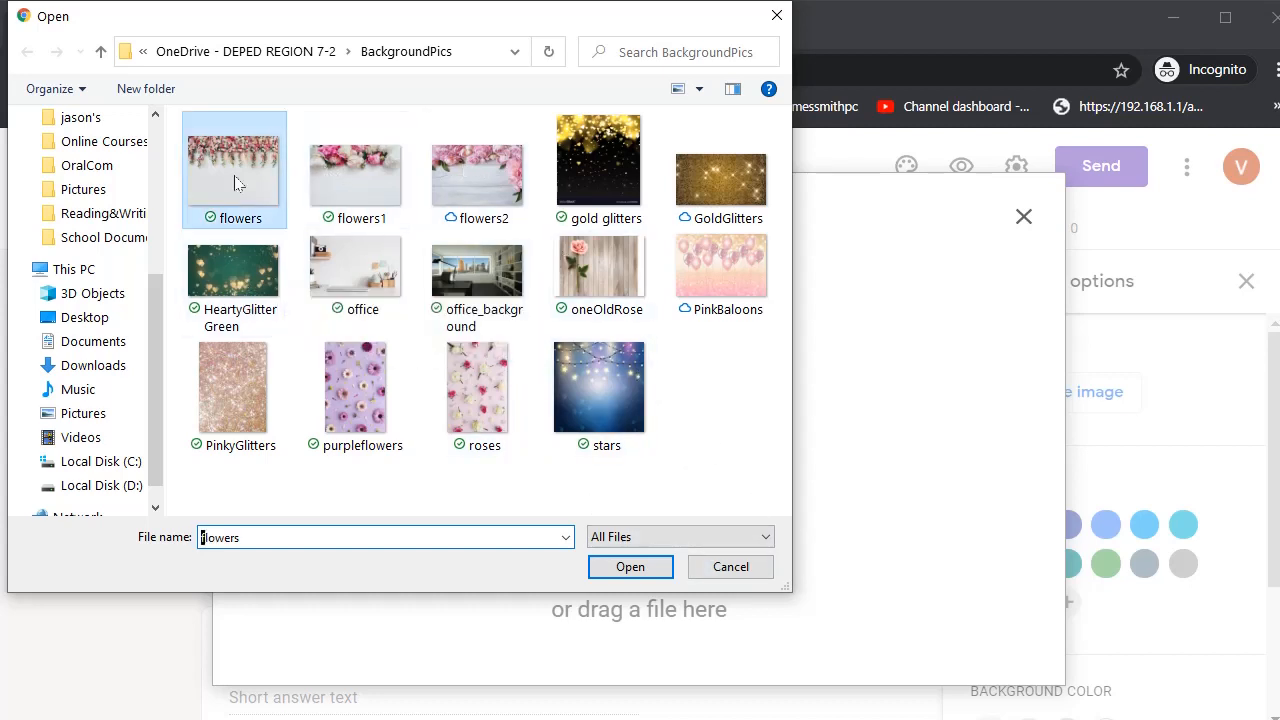
left_click(630, 567)
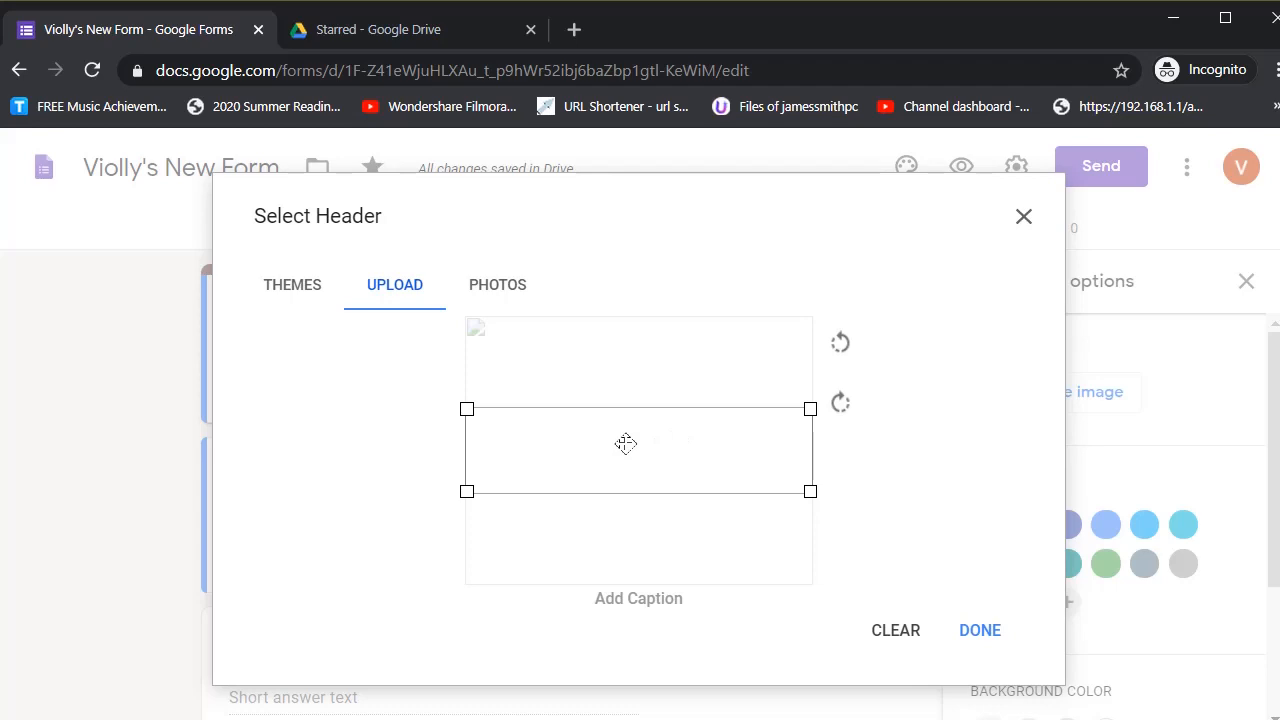
left_click_drag(626, 443, 628, 350)
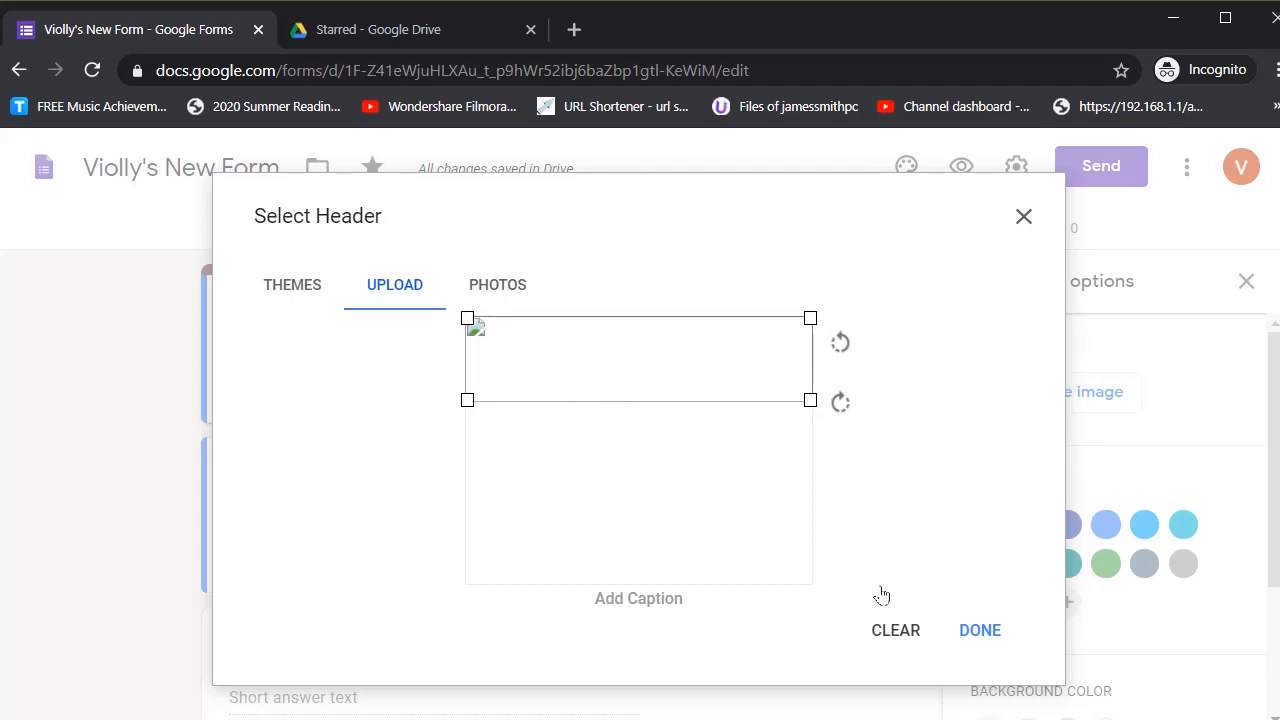
left_click(980, 631)
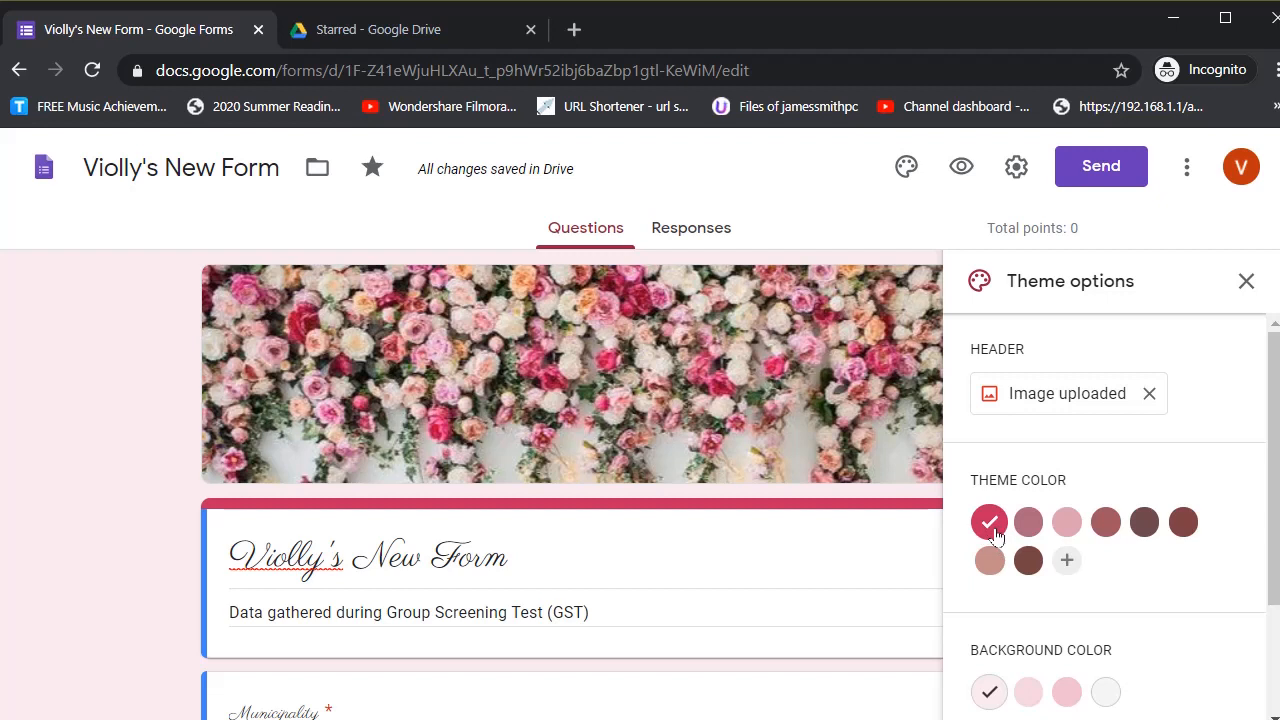
- Add the custom light blue #7fdff4 as the form's theme color
left_click(1065, 563)
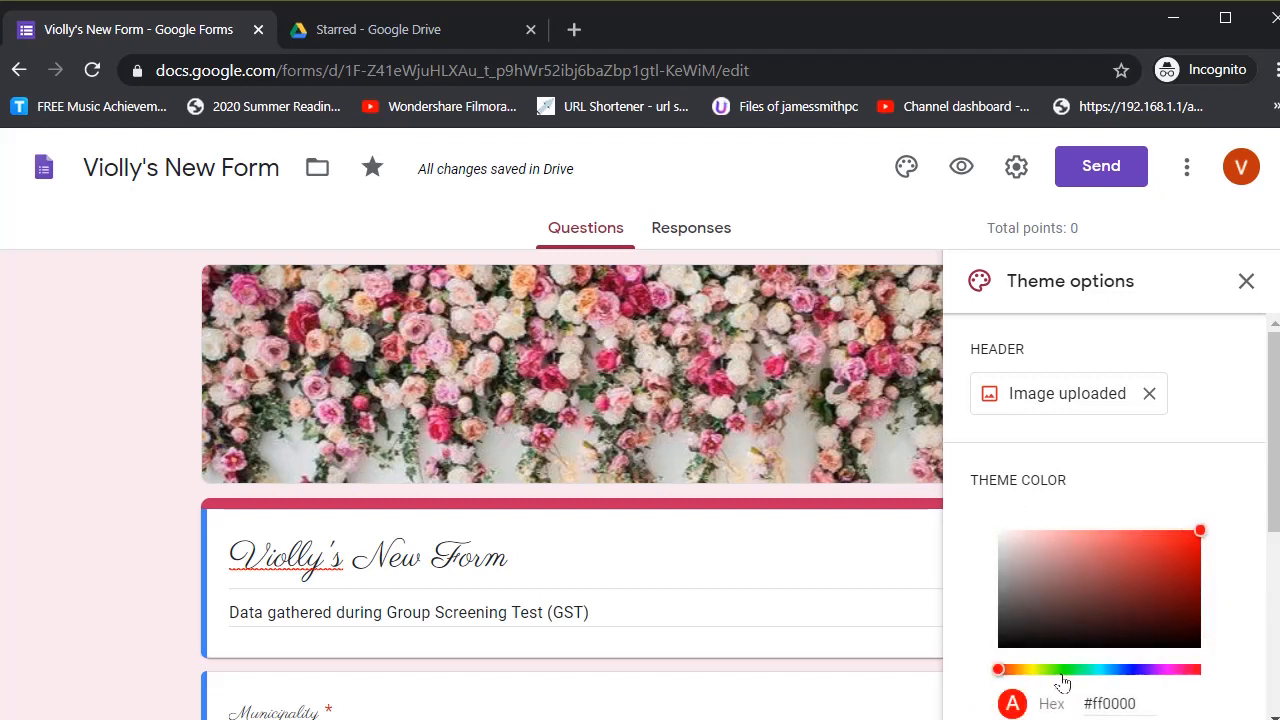
scroll(1073, 679, "down", 1)
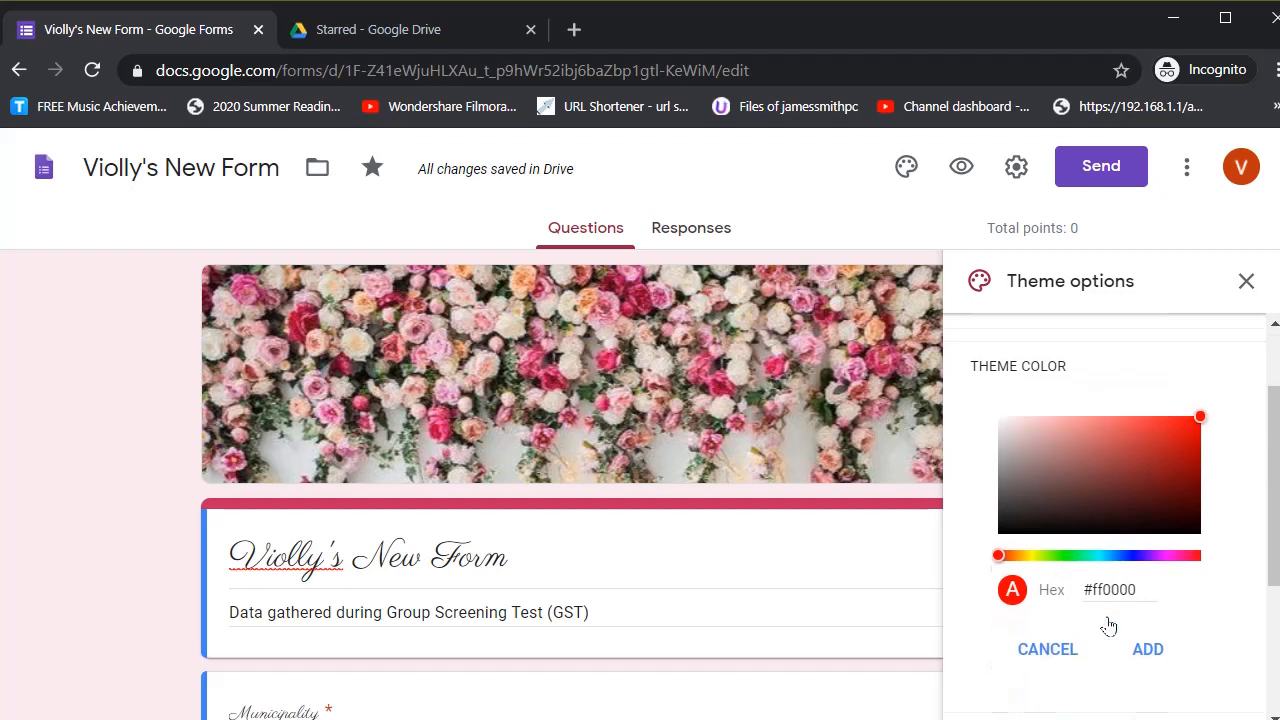
left_click(1106, 558)
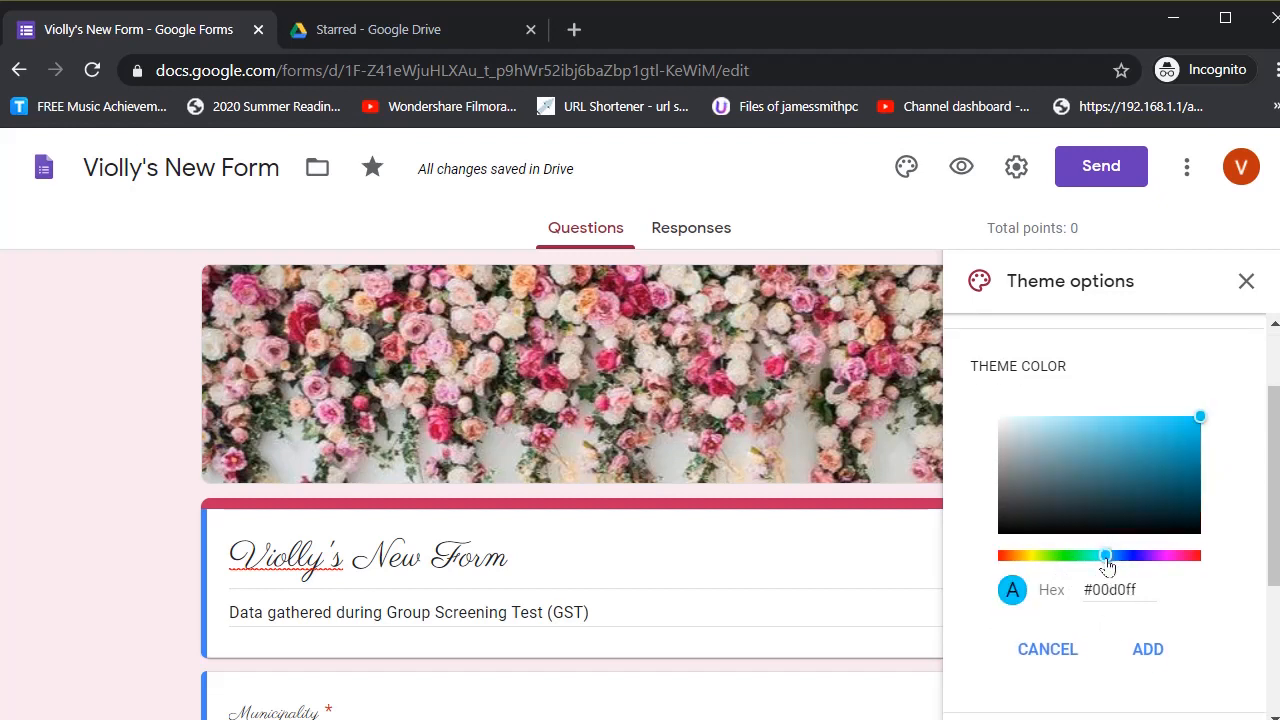
left_click(1116, 420)
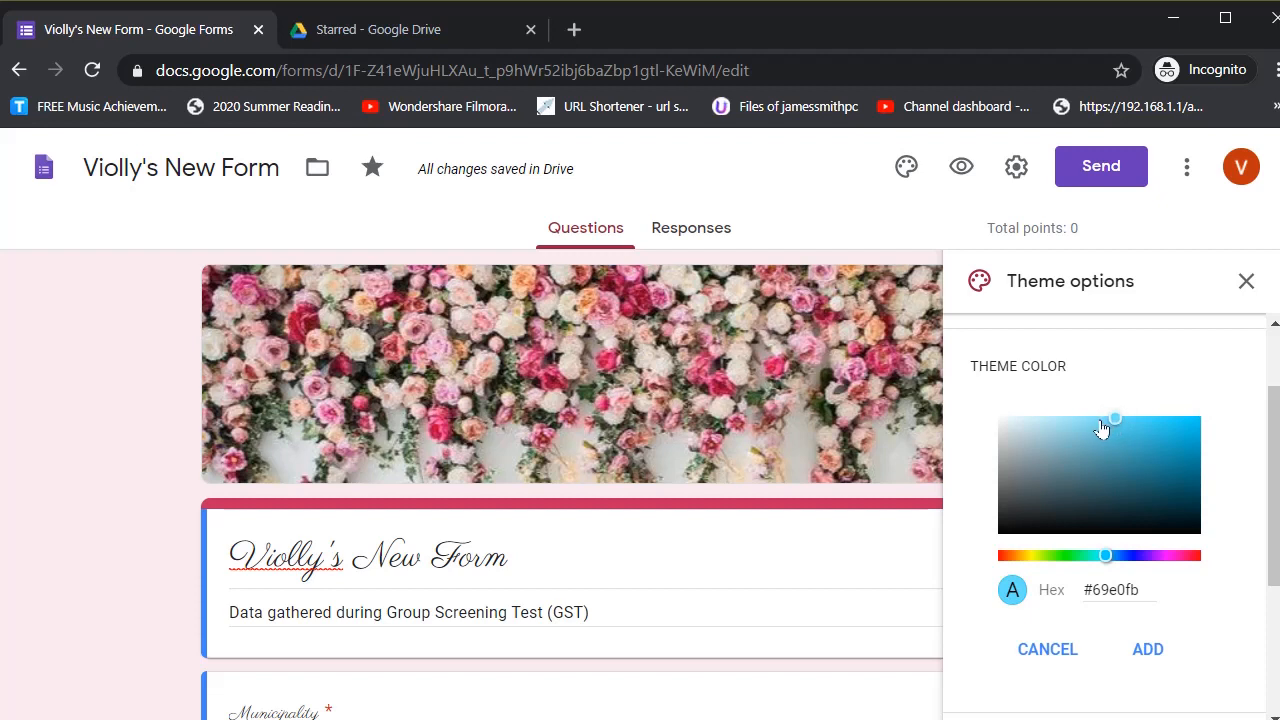
left_click(1095, 423)
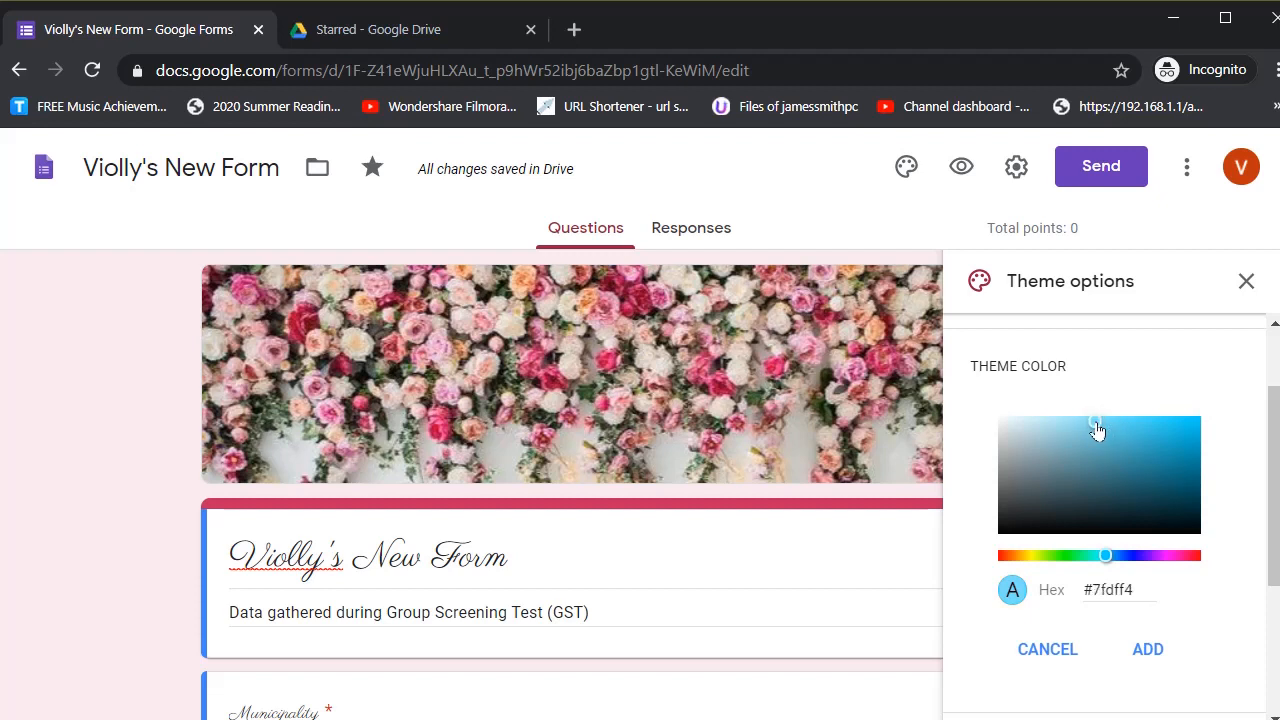
left_click(1149, 651)
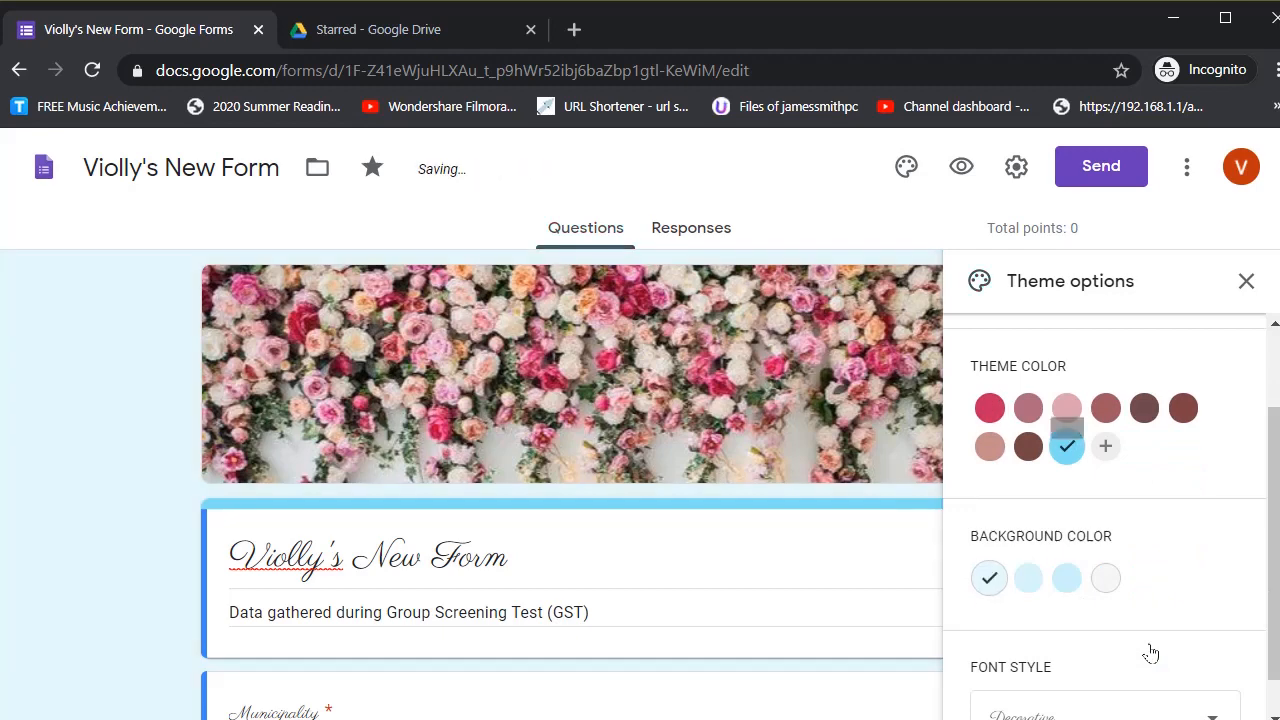
- Look over the form in its blue theme and change the theme color to the light salmon-brown swatch
scroll(364, 491, "down", 3)
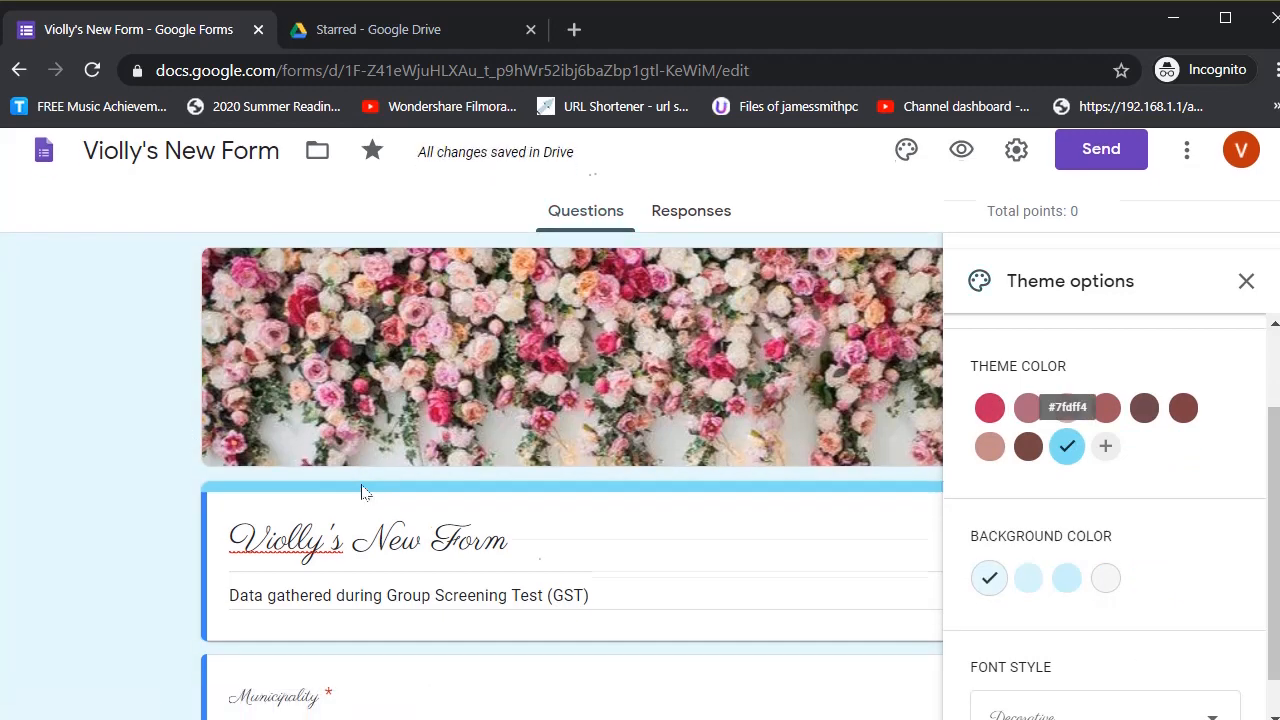
scroll(477, 516, "down", 1)
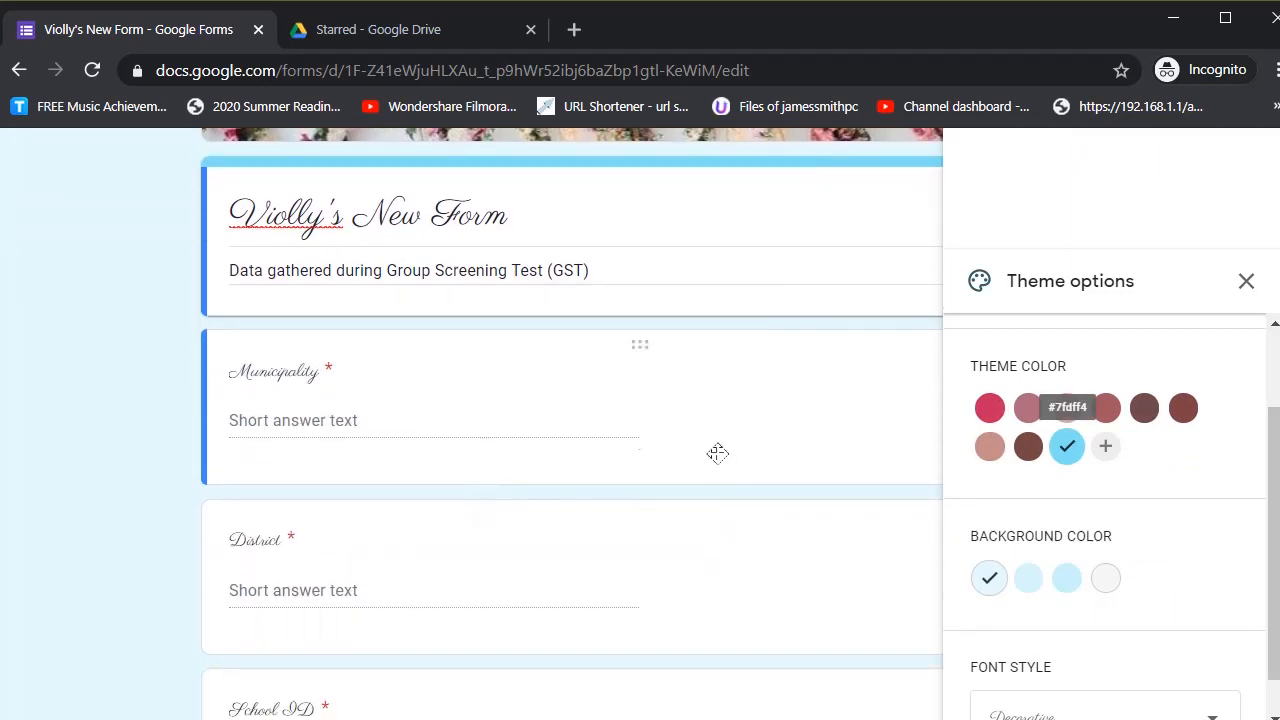
scroll(568, 424, "up", 4)
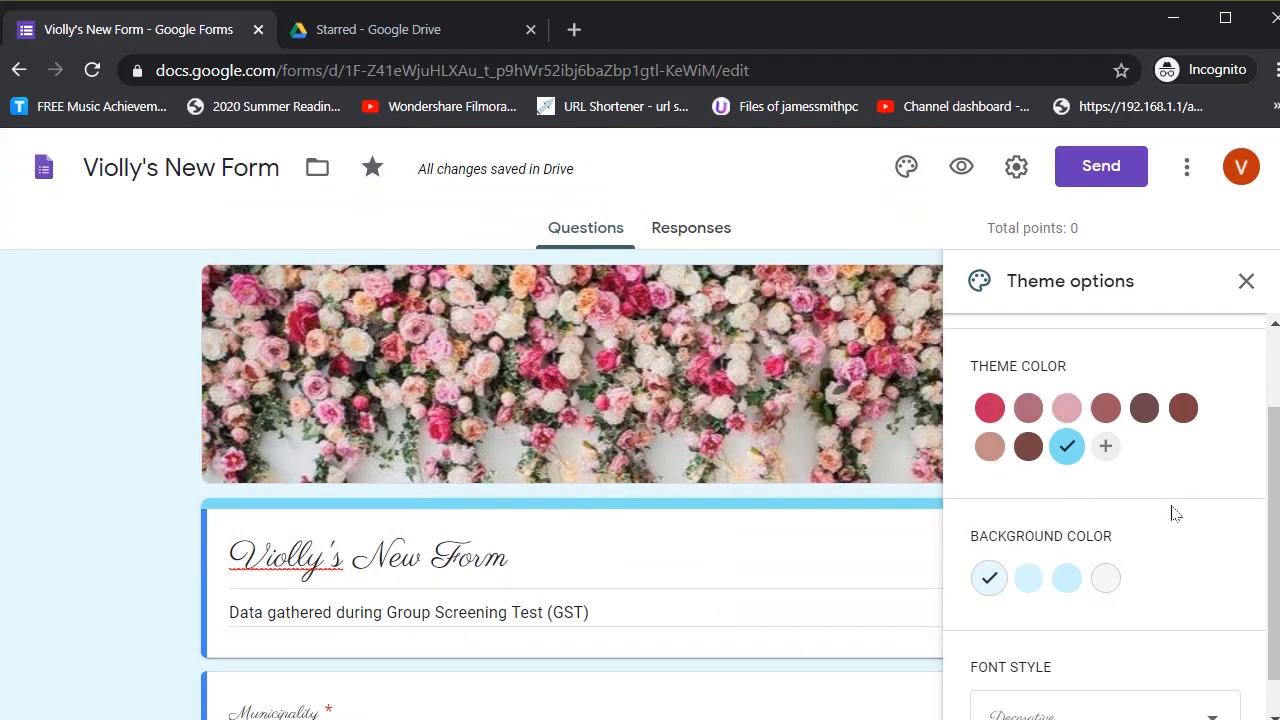
left_click(989, 446)
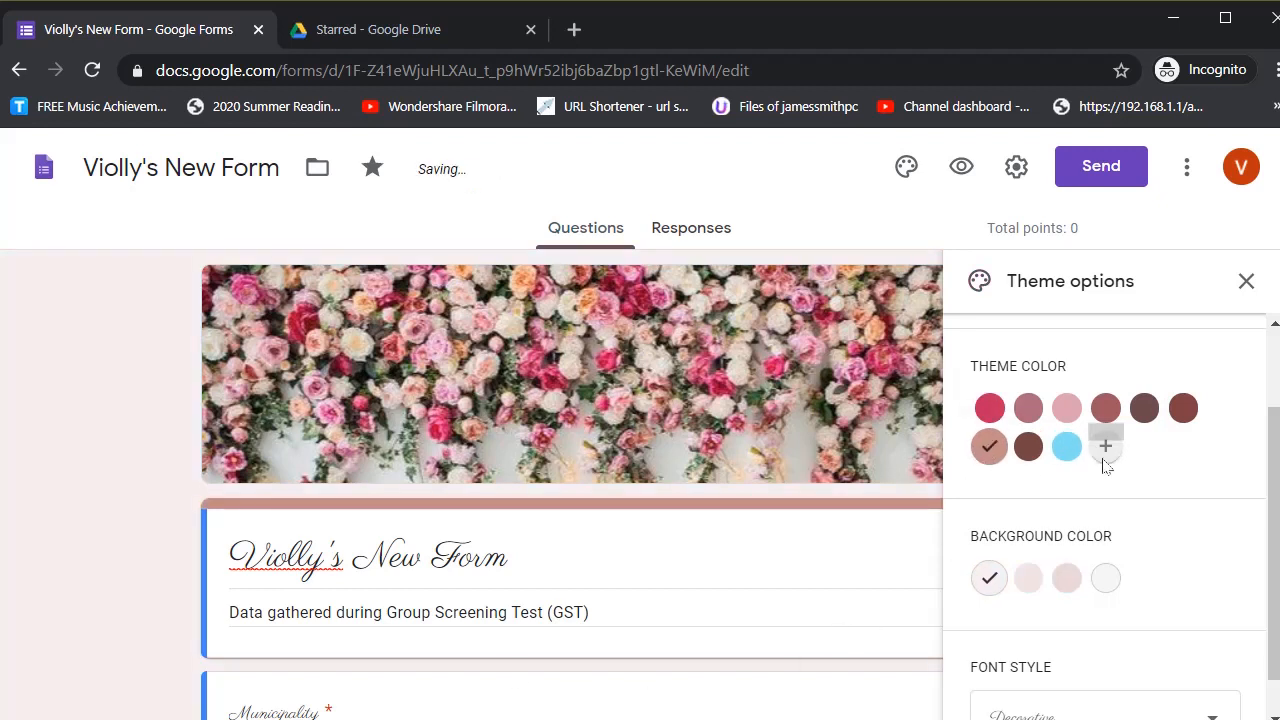
- Try the Playful font style on the form, and set the font style to Basic
scroll(1207, 558, "down", 1)
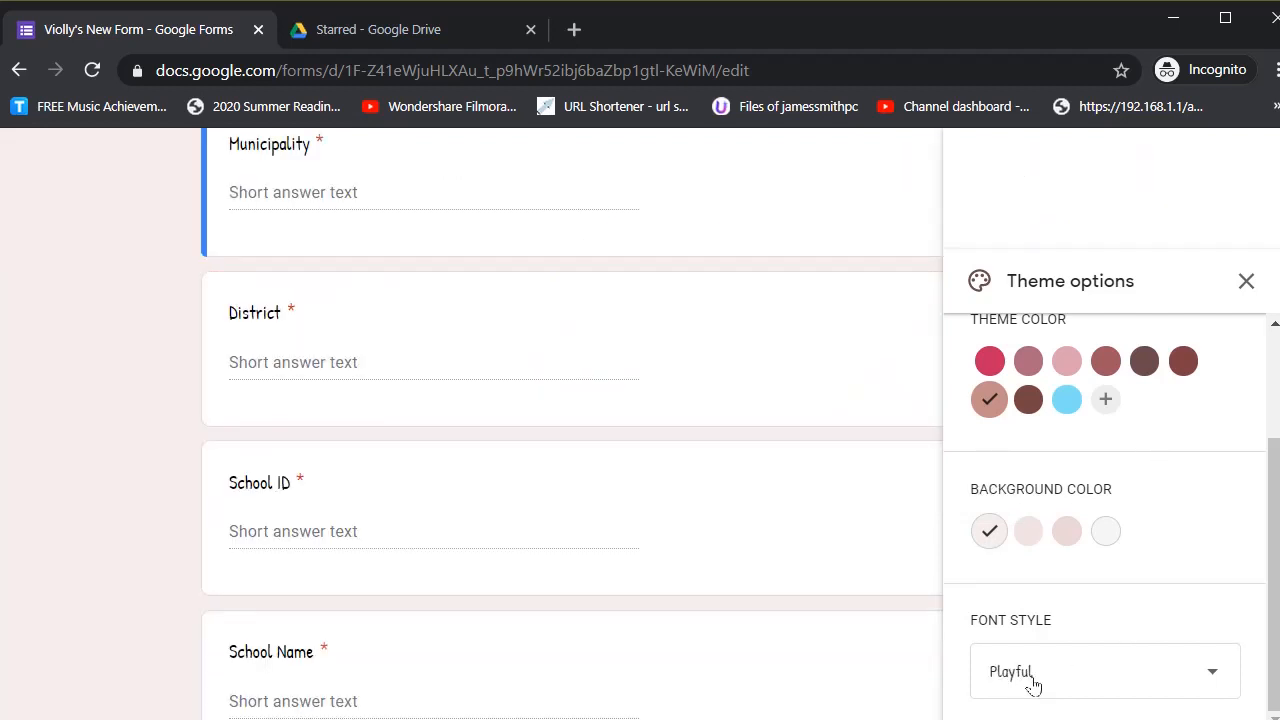
scroll(1103, 684, "up", 1)
scroll(1103, 684, "down", 1)
left_click(1103, 680)
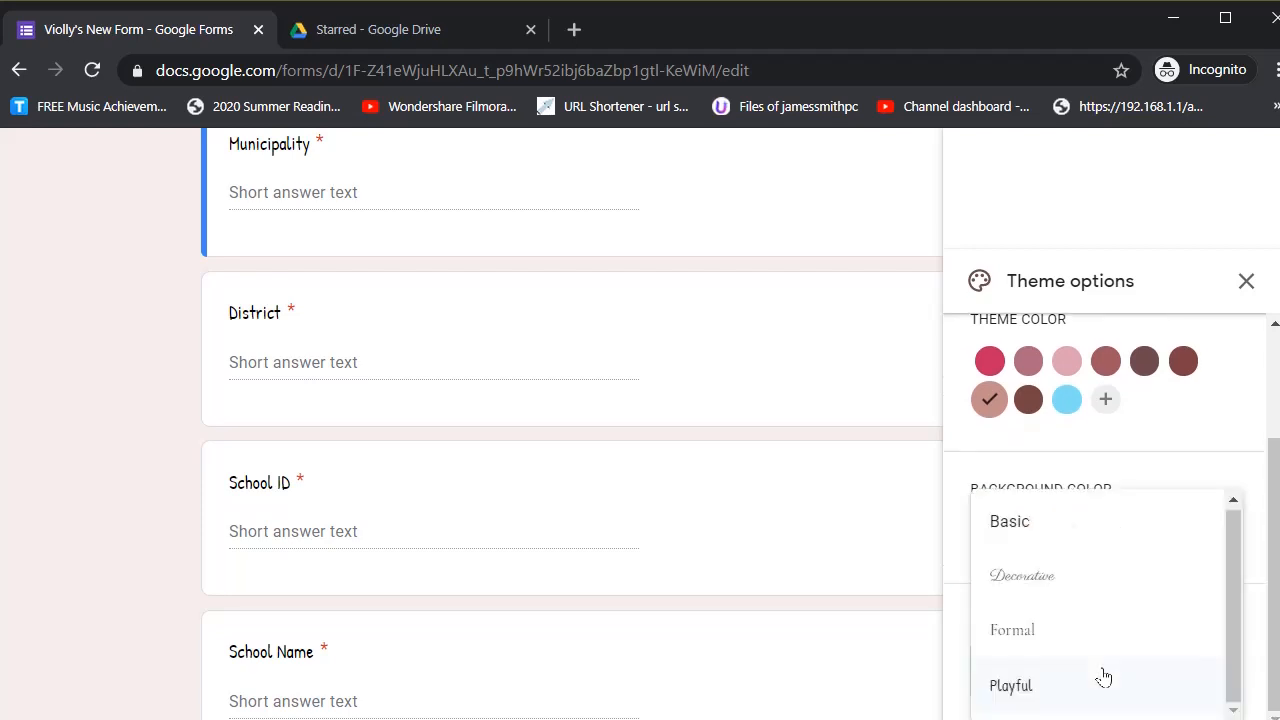
left_click(1104, 530)
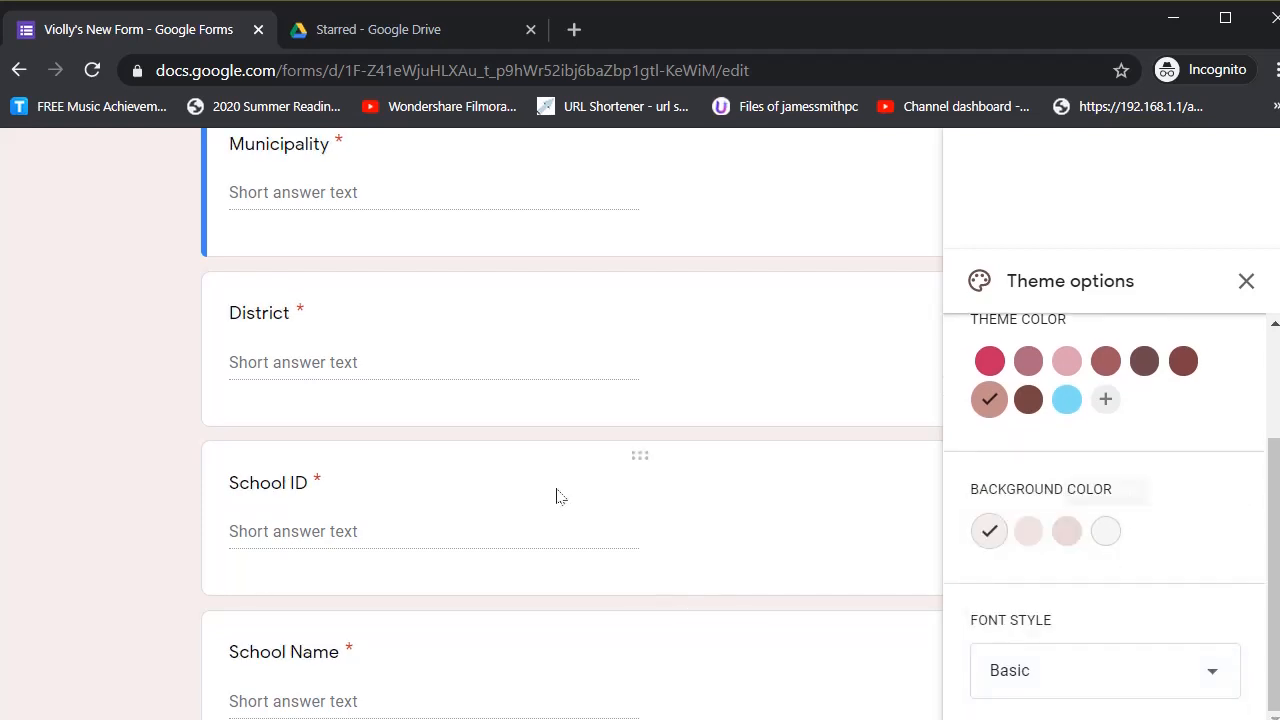
- Try the Decorative and Formal font styles on the form, set the font style to Decorative, and close the theme options
scroll(560, 496, "up", 3)
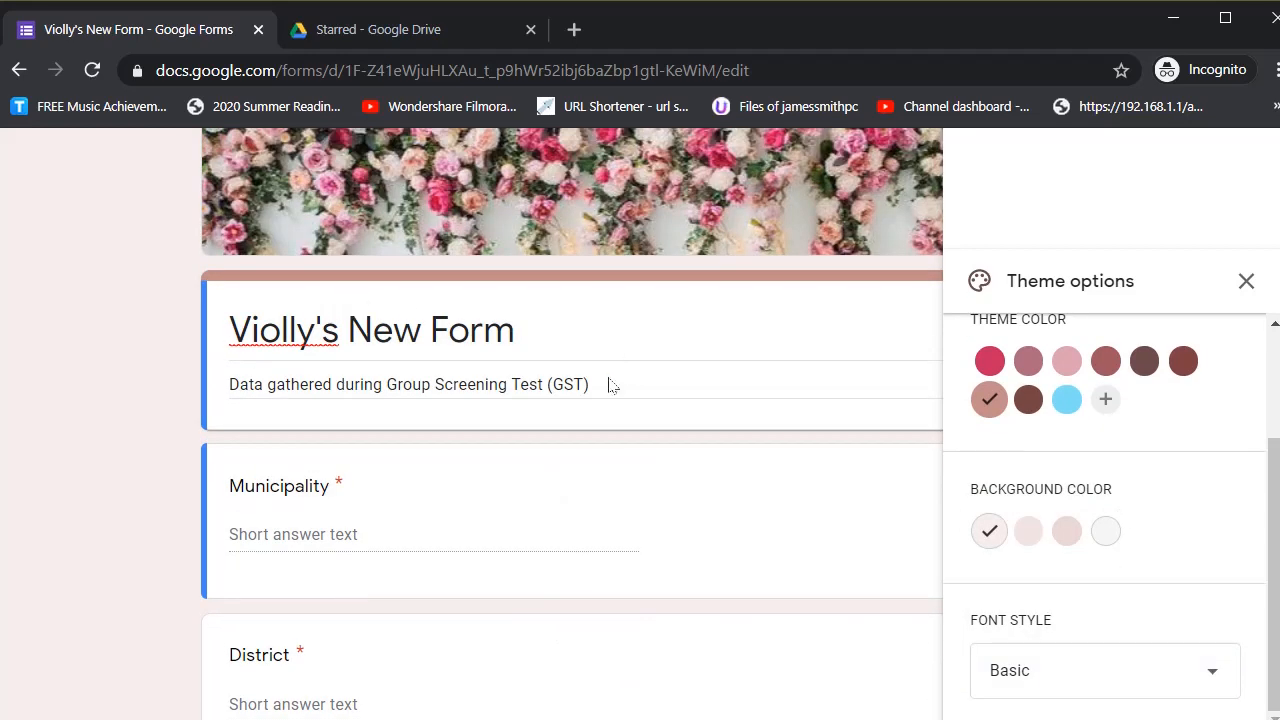
left_click(1066, 686)
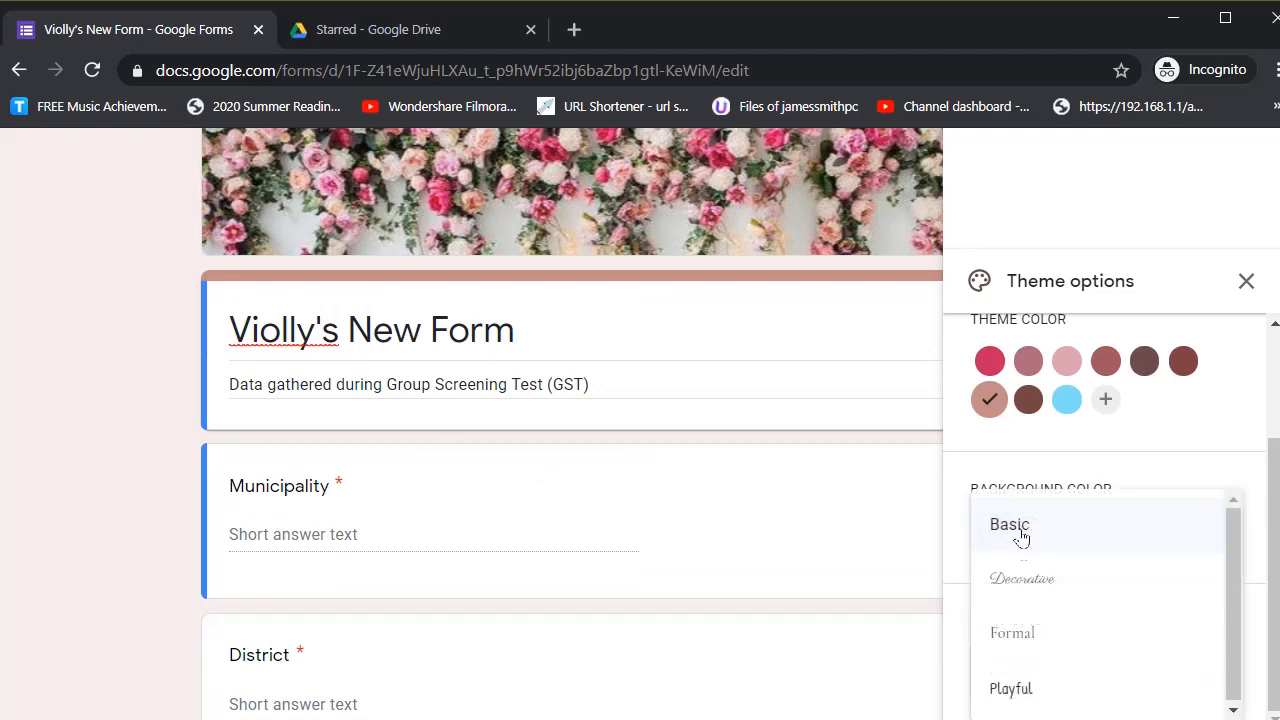
left_click(1021, 590)
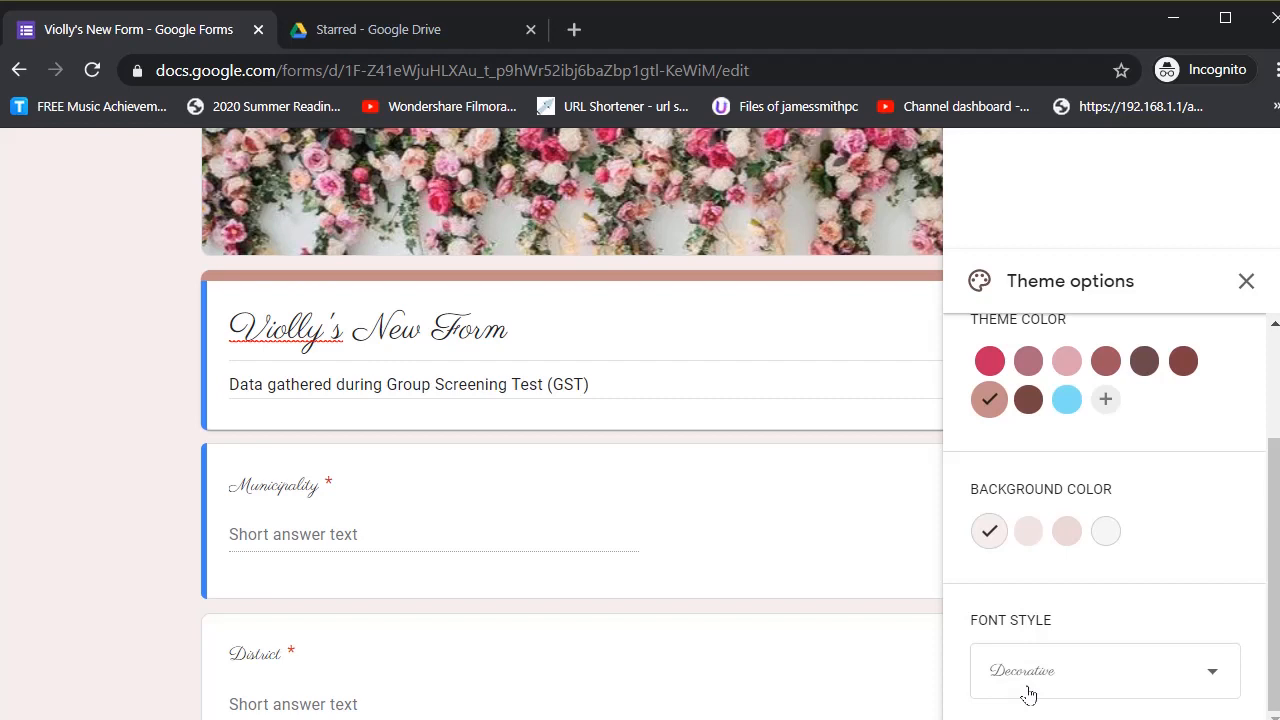
left_click(1028, 692)
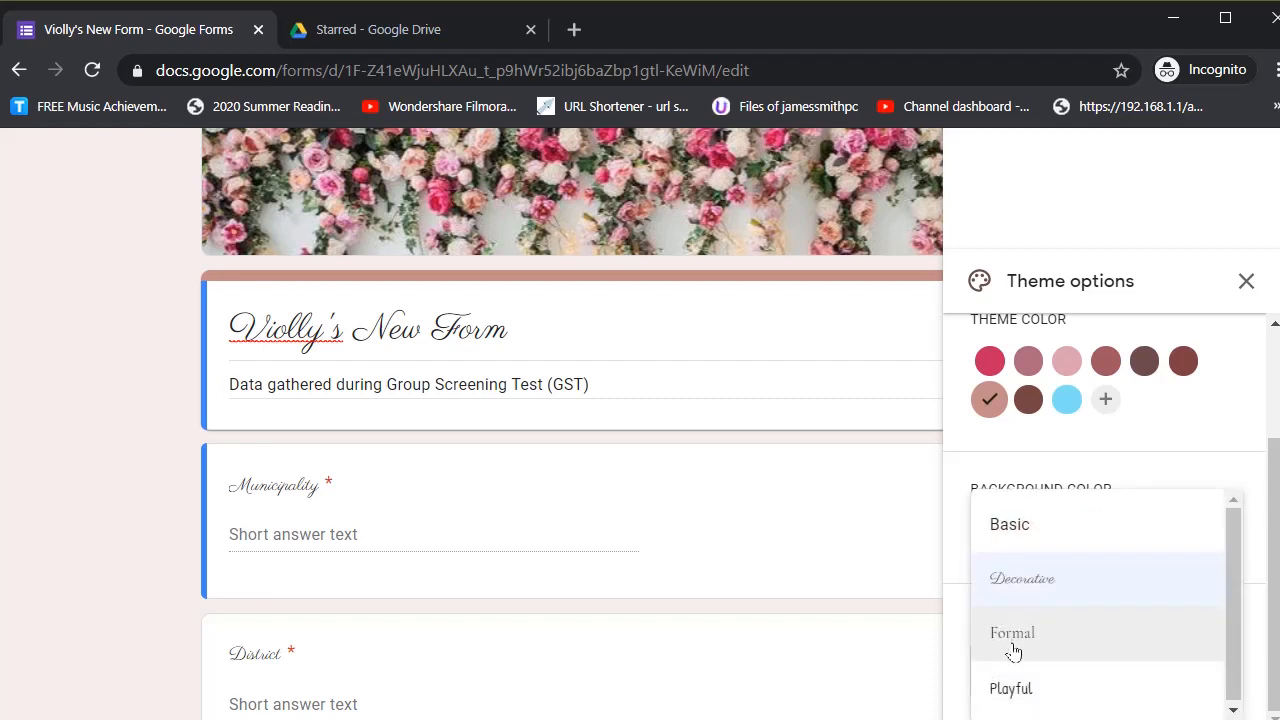
left_click(1013, 650)
left_click(1013, 697)
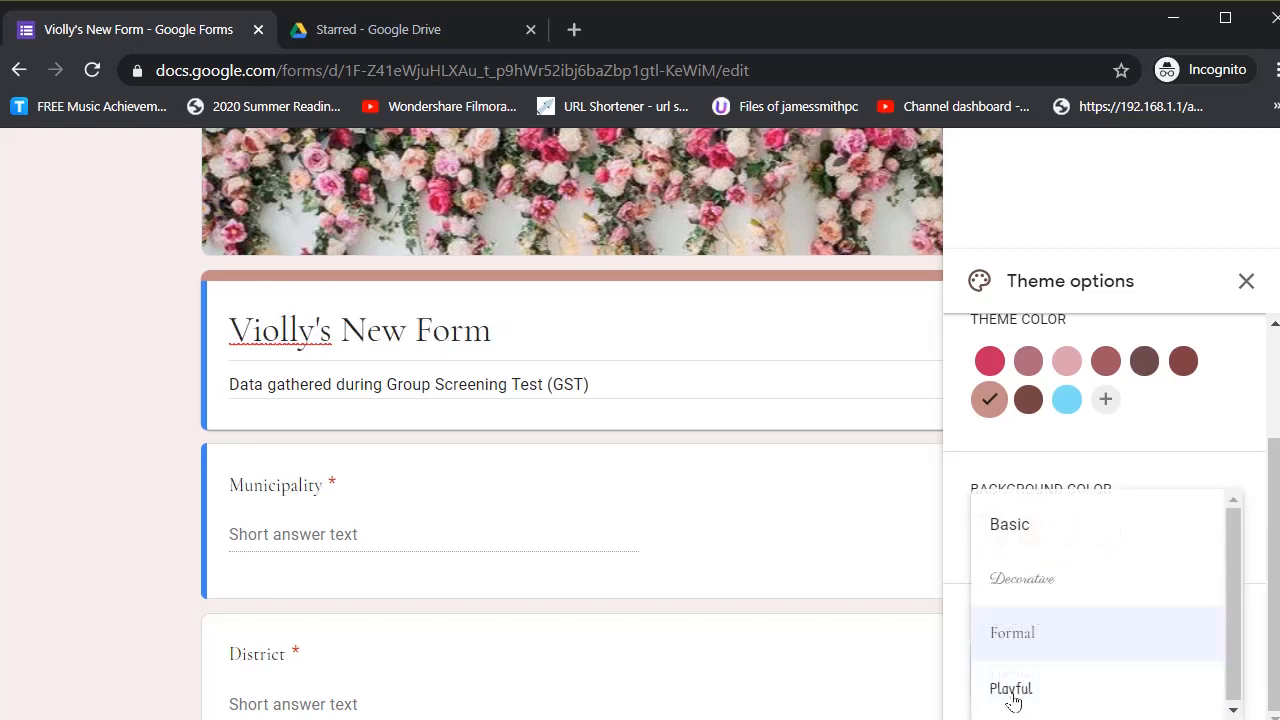
left_click(1010, 692)
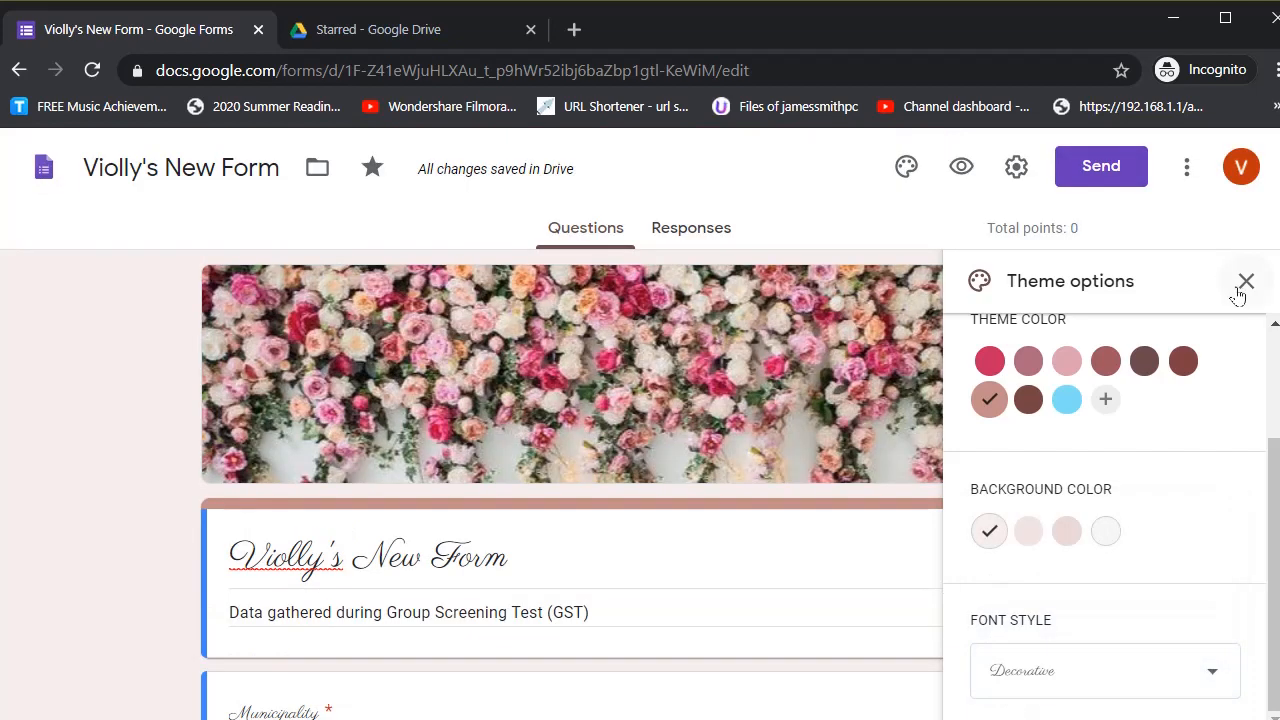
left_click(1245, 283)
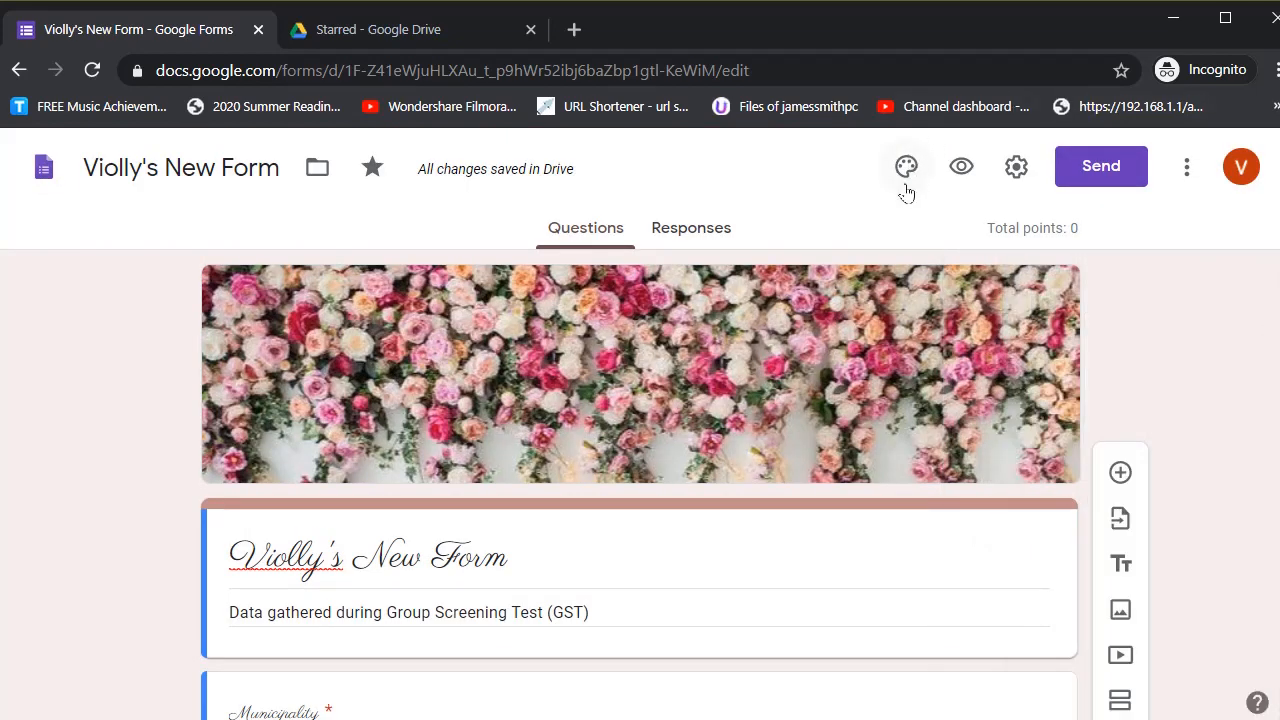
- Preview the form in the Decorative font, examine how its question text reads, and return to the form editor
left_click(962, 170)
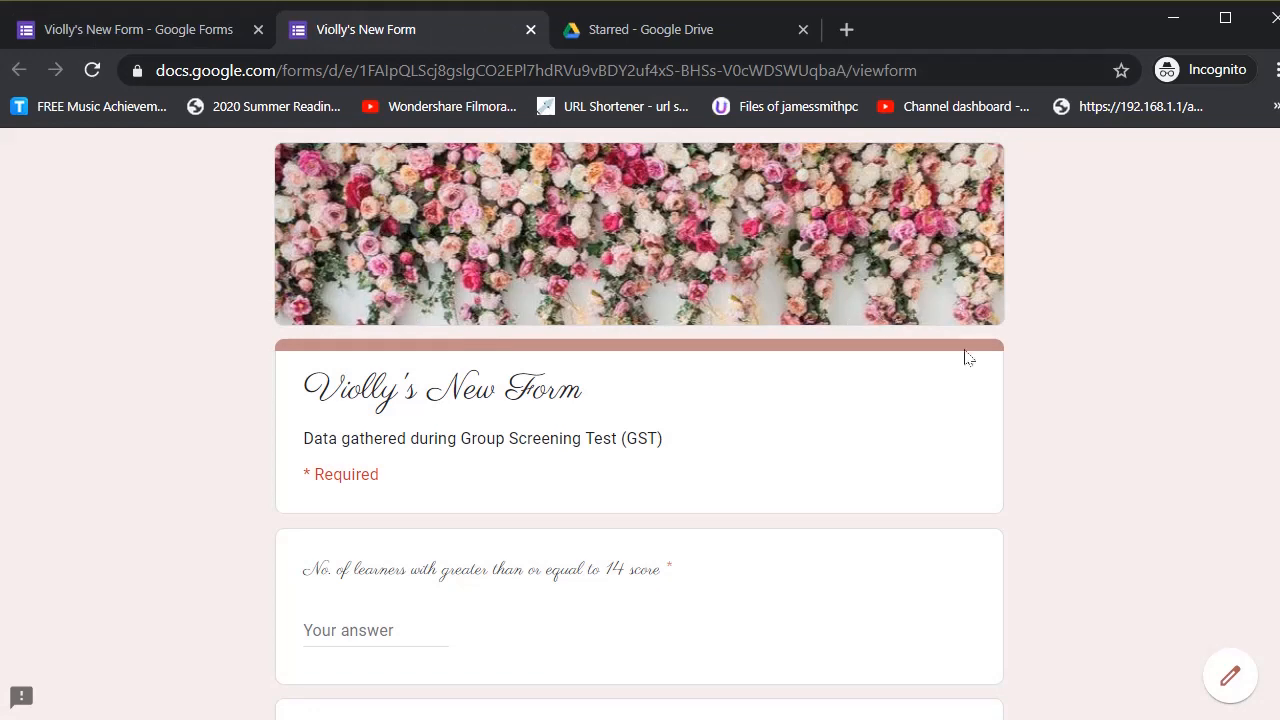
scroll(1000, 380, "down", 5)
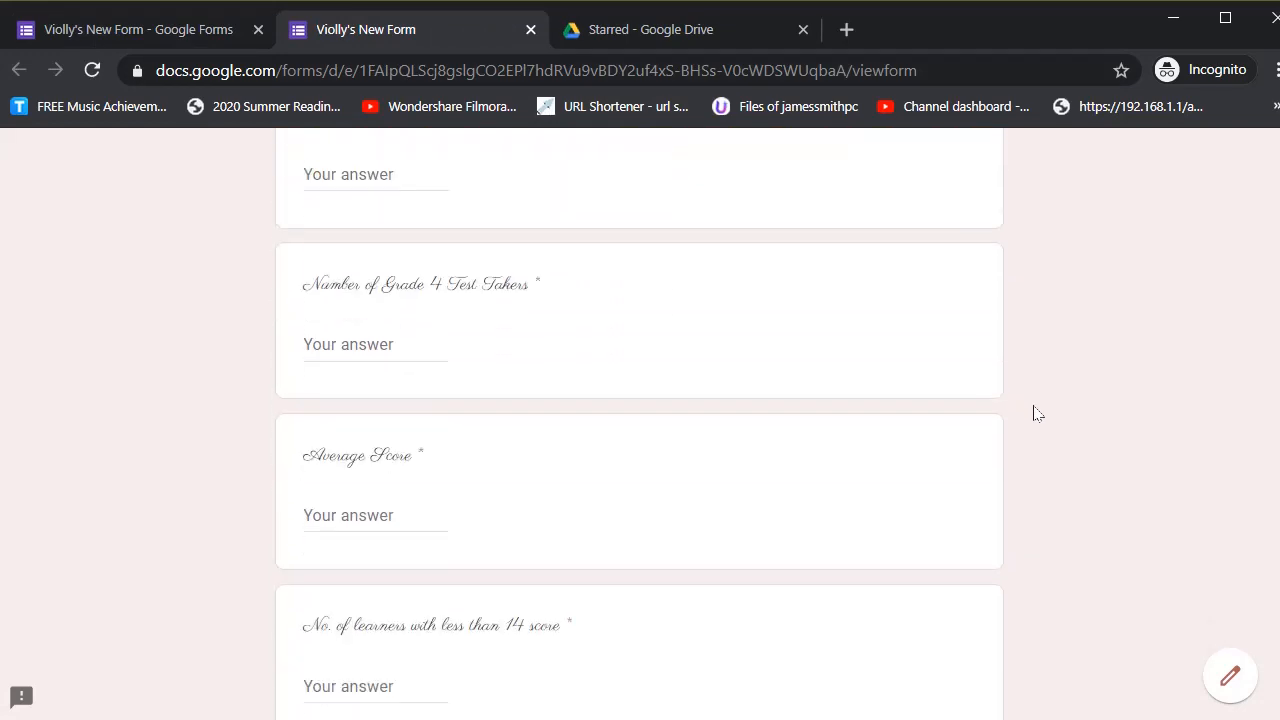
scroll(1037, 413, "up", 5)
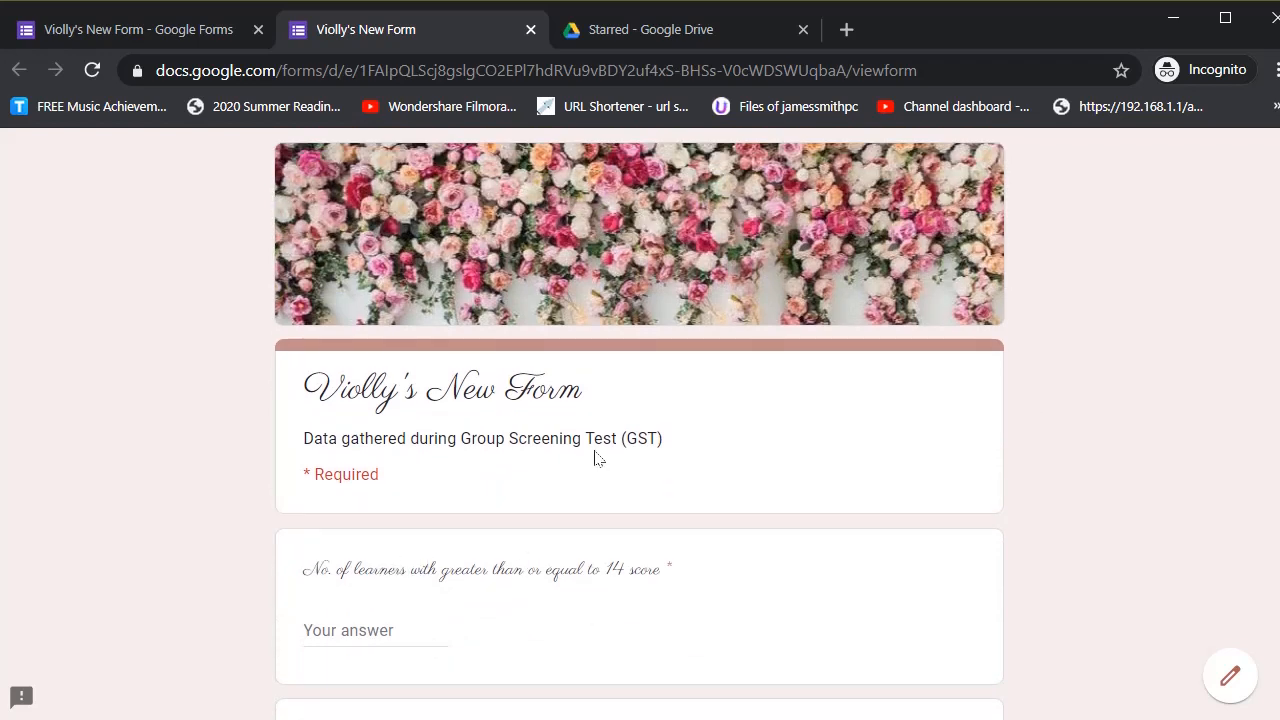
left_click_drag(303, 569, 674, 560)
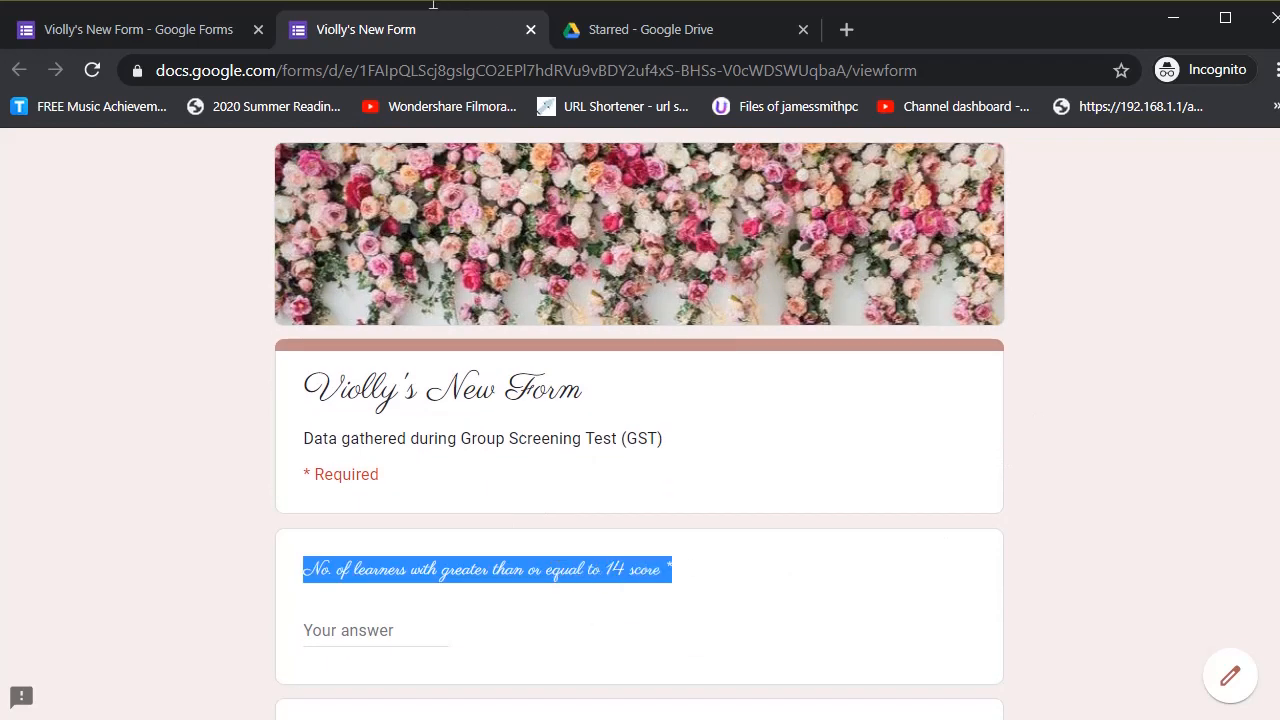
left_click(190, 30)
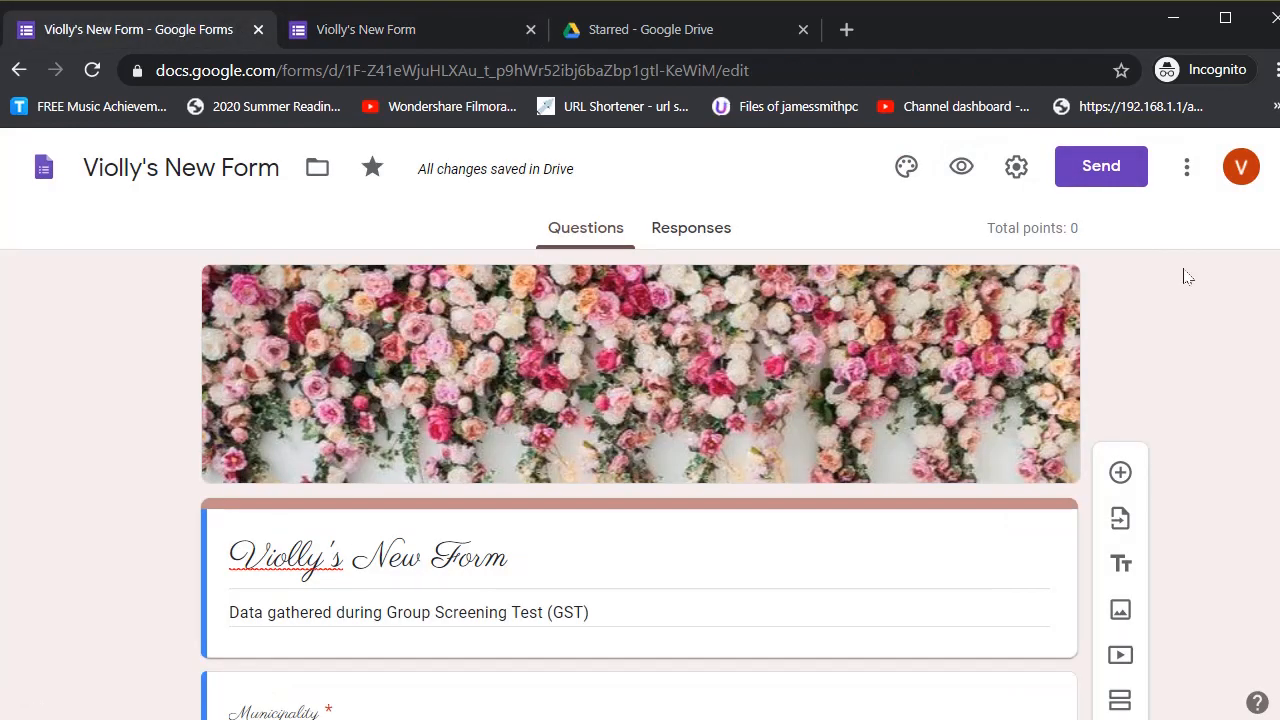
- Set the form's font style to Basic and close the theme options
left_click(906, 167)
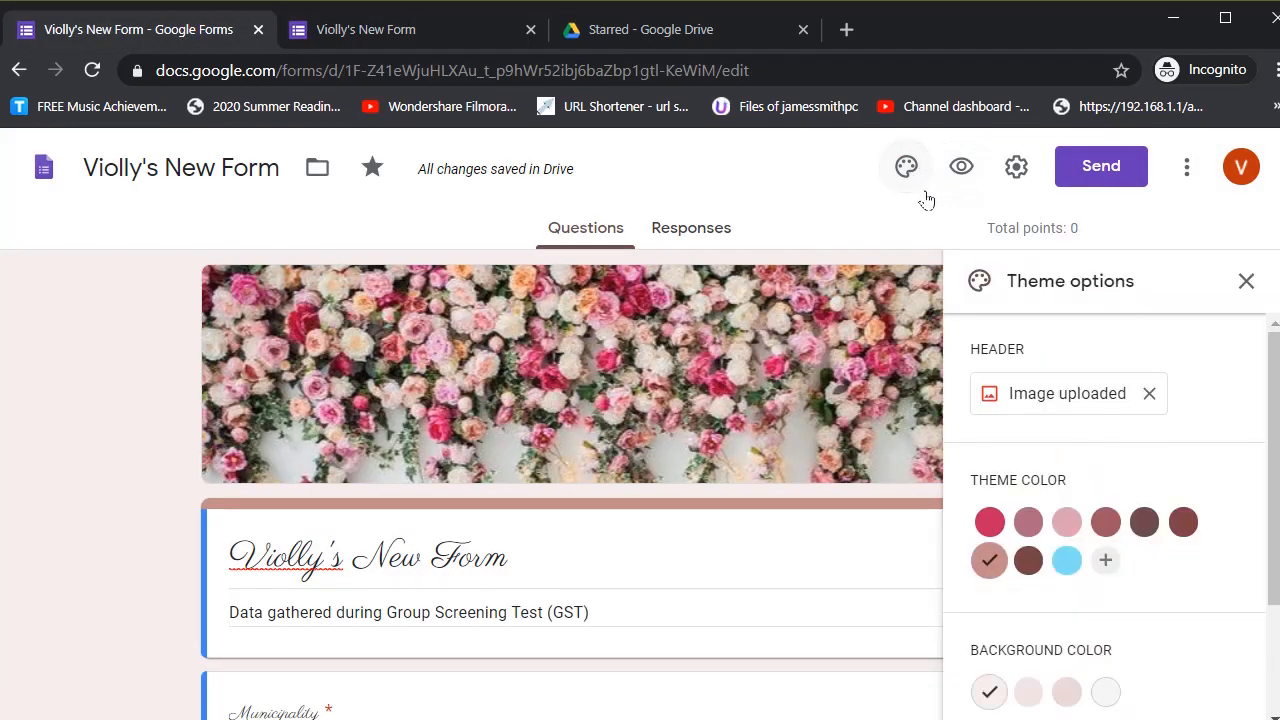
scroll(1116, 516, "down", 5)
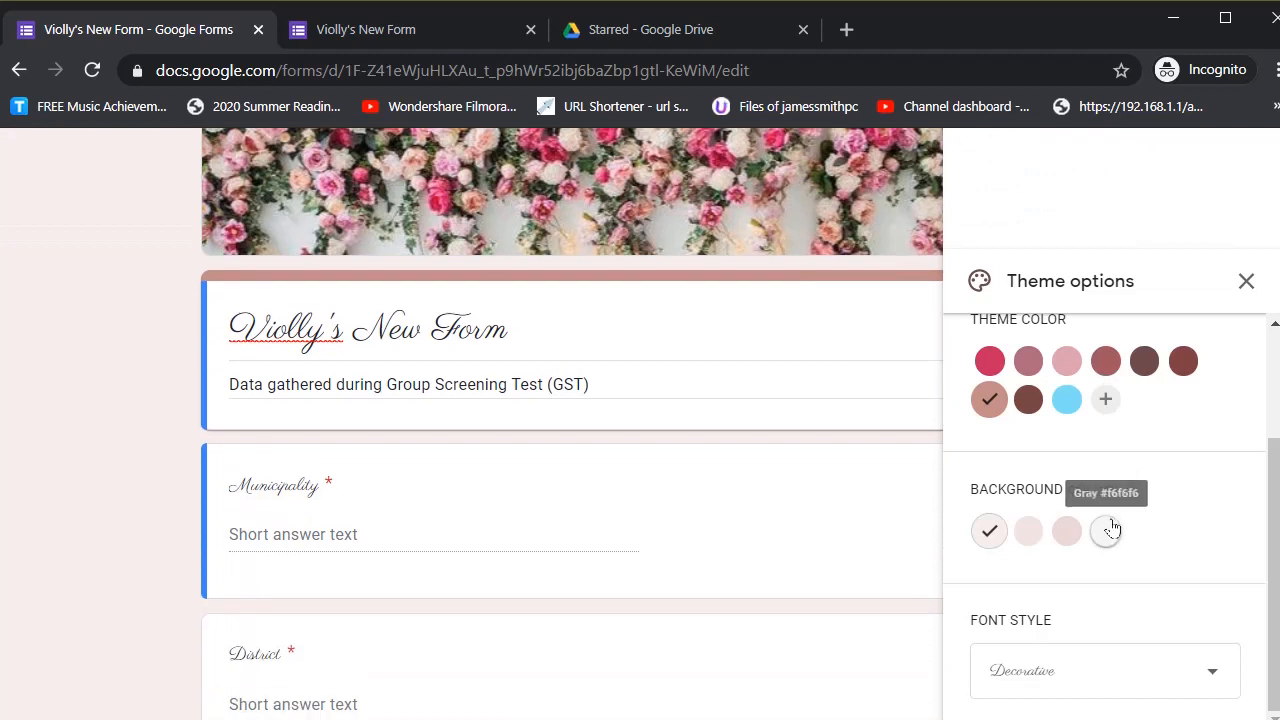
left_click(1108, 688)
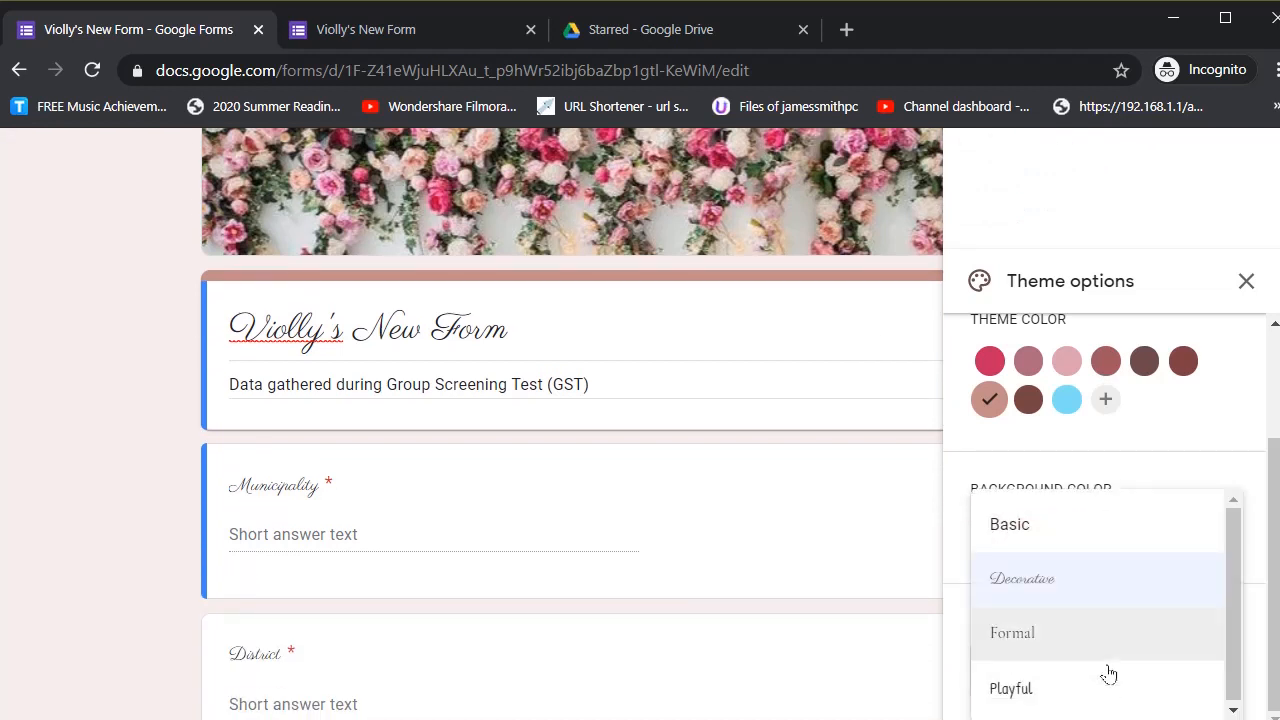
left_click(1108, 528)
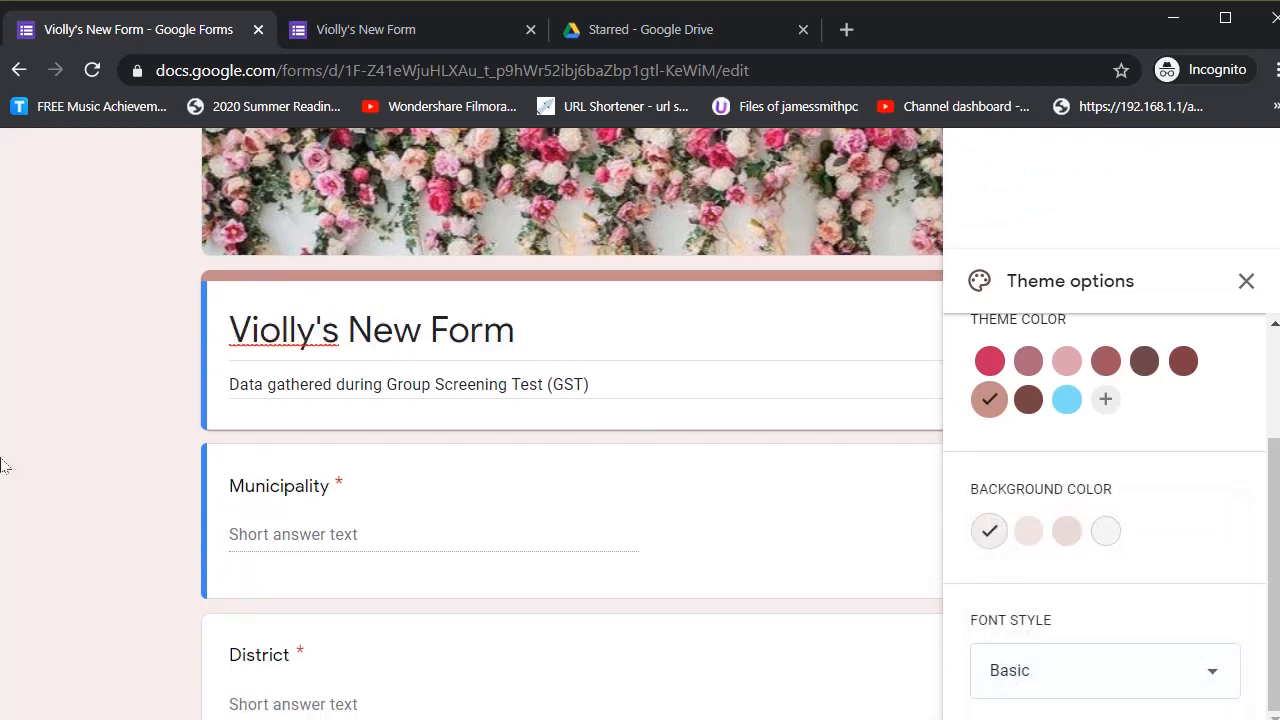
left_click(1246, 281)
- Preview the form in the Basic font, look over its title and questions, and return to the editor
left_click(962, 168)
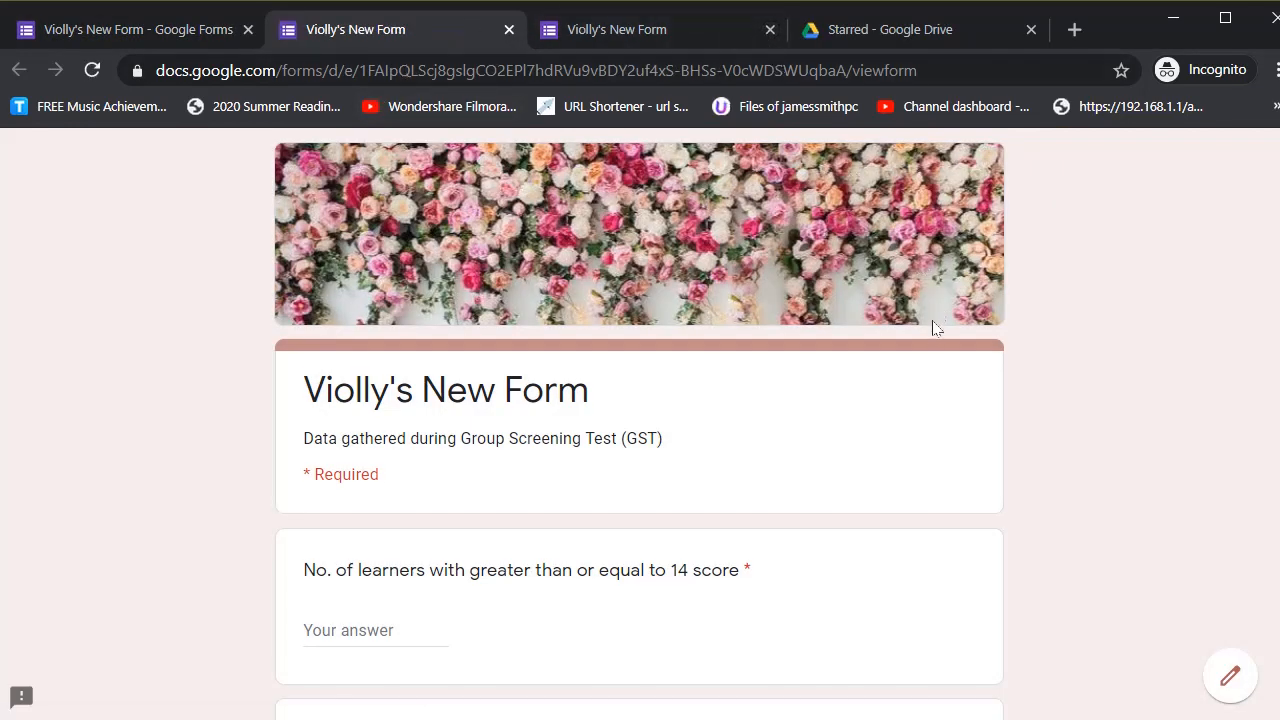
scroll(870, 340, "down", 2)
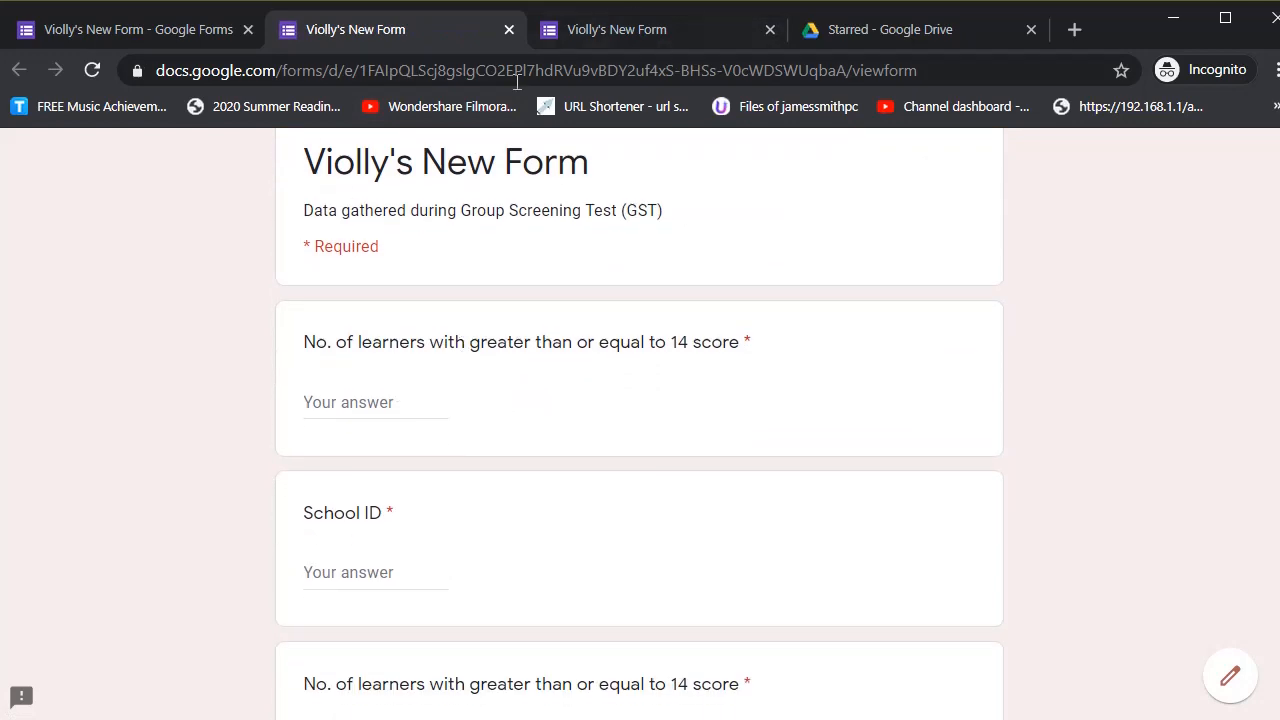
scroll(640, 300, "up", 2)
left_click(171, 32)
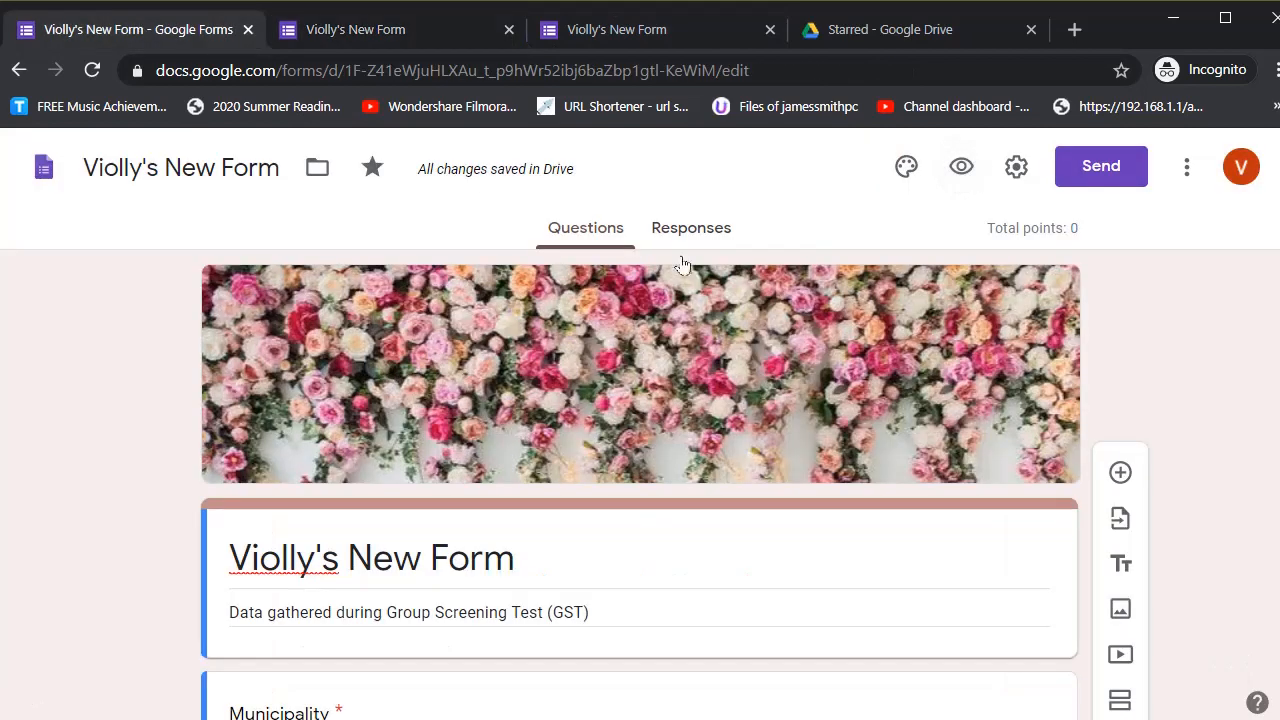
- Open the form's general settings and try the Collect email addresses option, leaving it off
left_click(1015, 176)
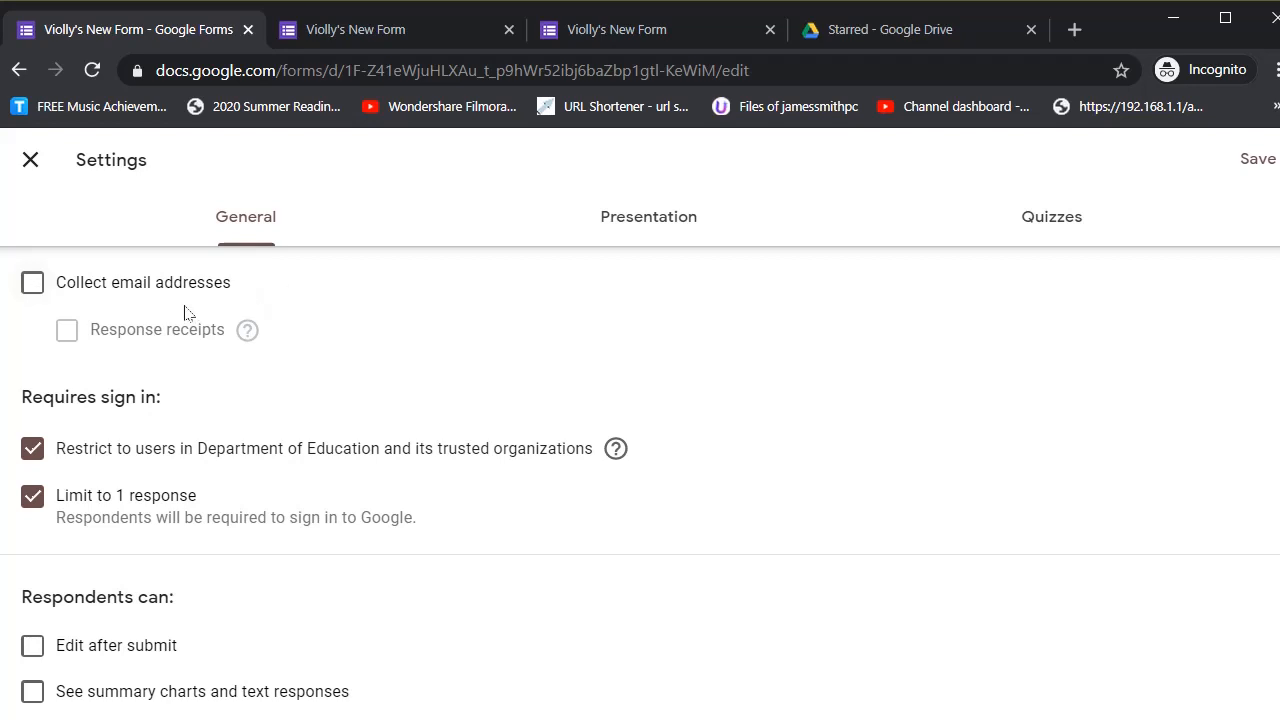
left_click(30, 290)
left_click(30, 290)
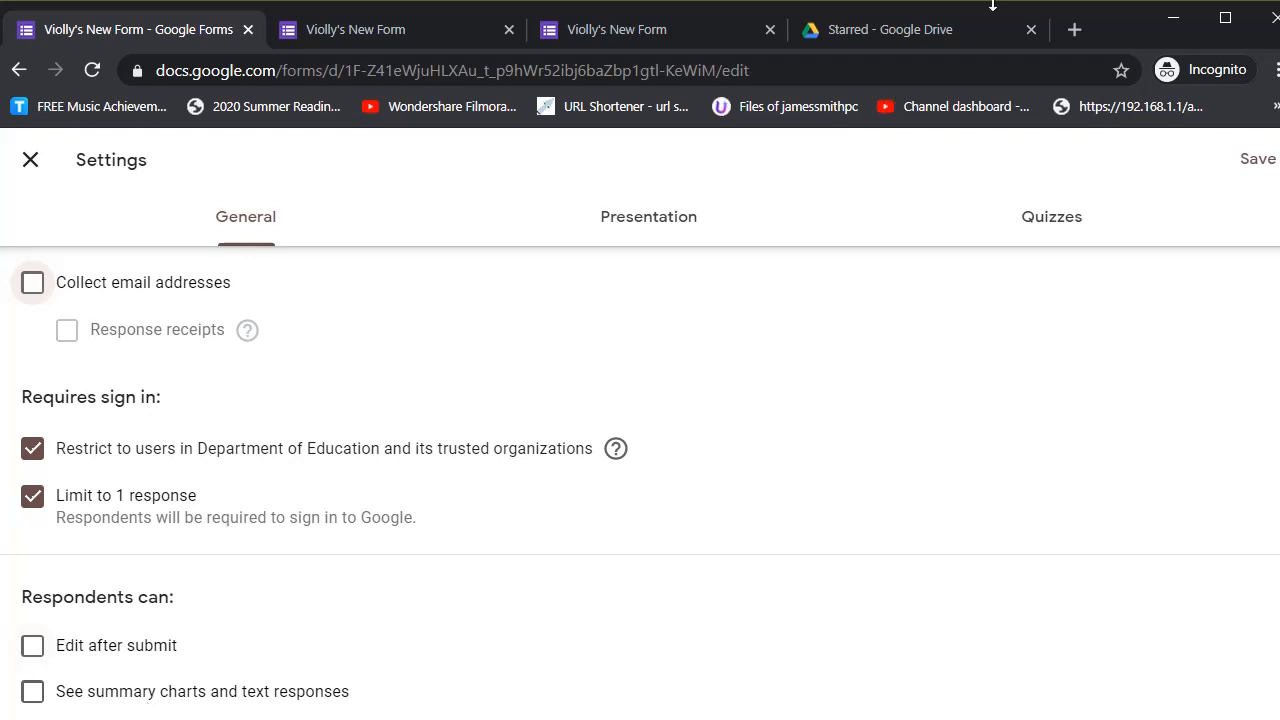
- Enable the progress bar in the presentation settings and set the confirmation message to "Thank you for taking this test! Till next time!"
left_click(641, 227)
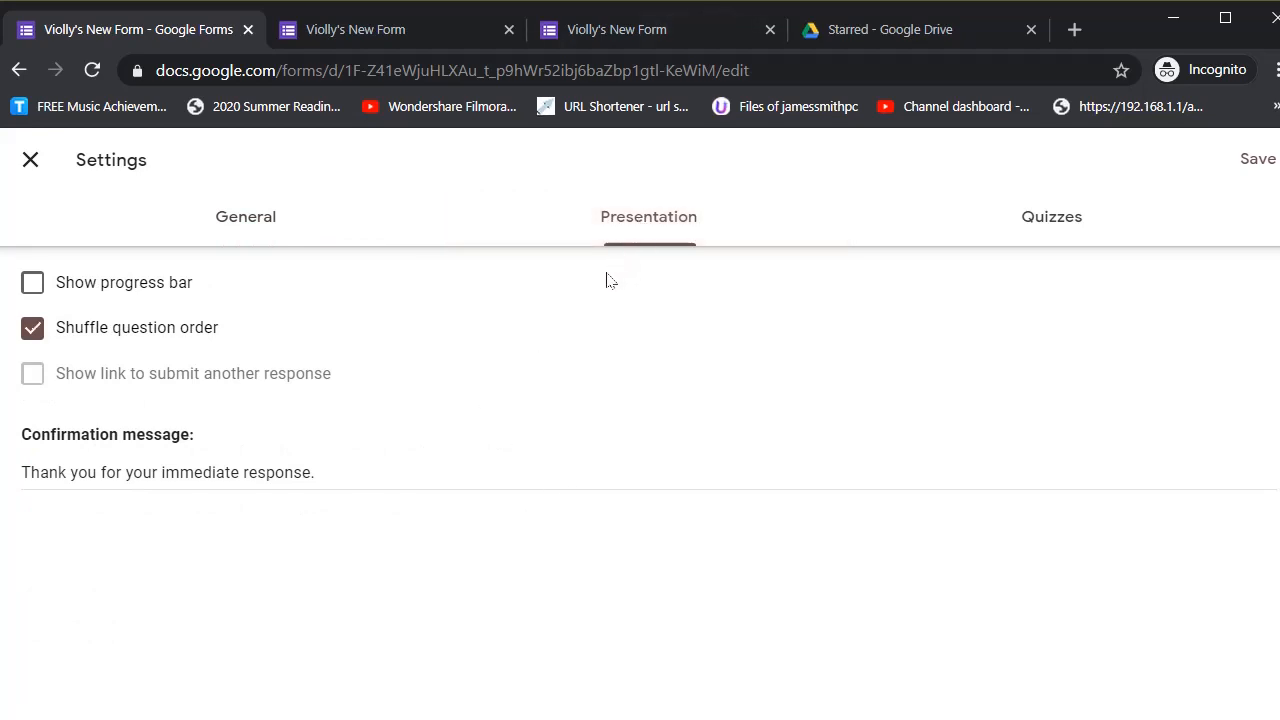
left_click(110, 292)
triple_click(70, 472)
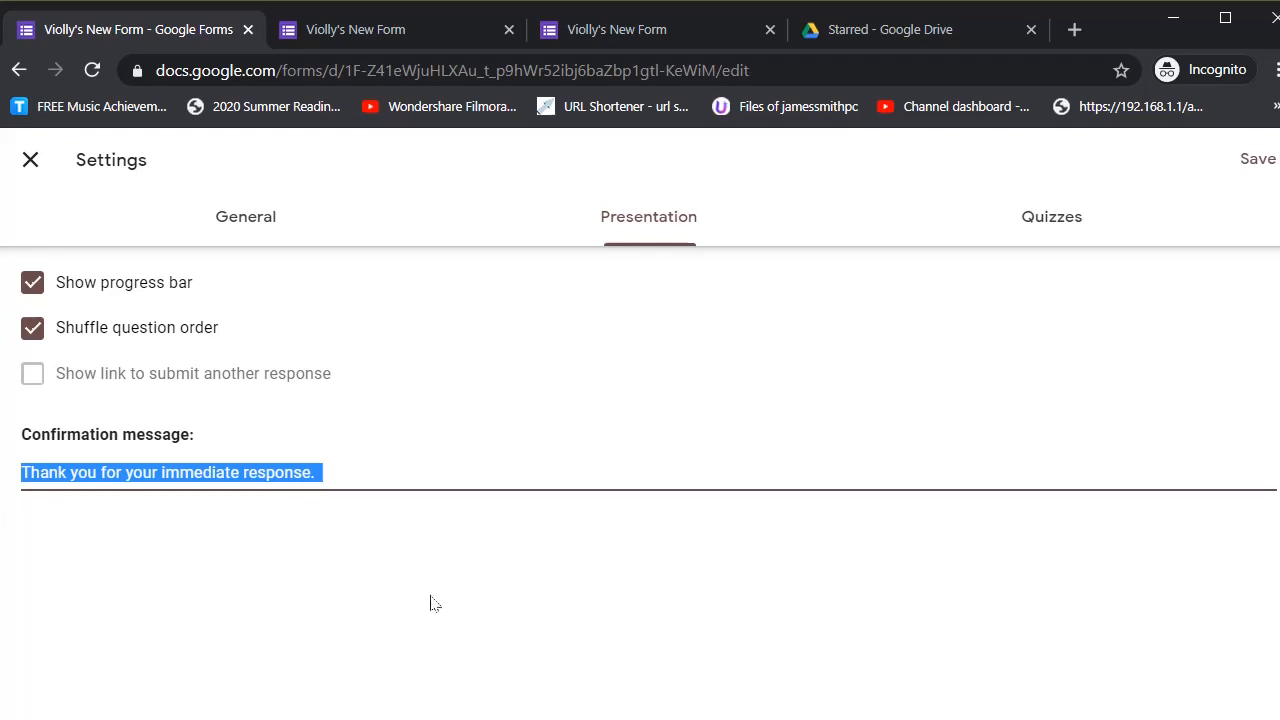
type("Thank you f")
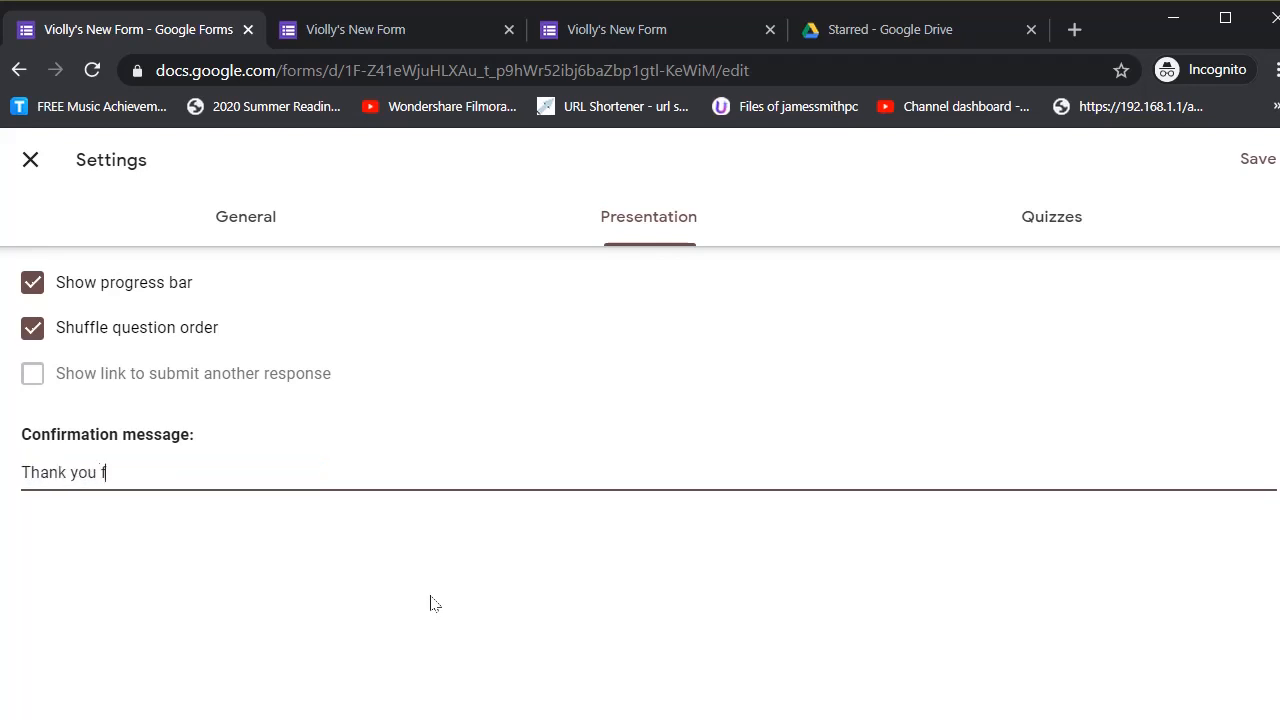
type("or taking this test!")
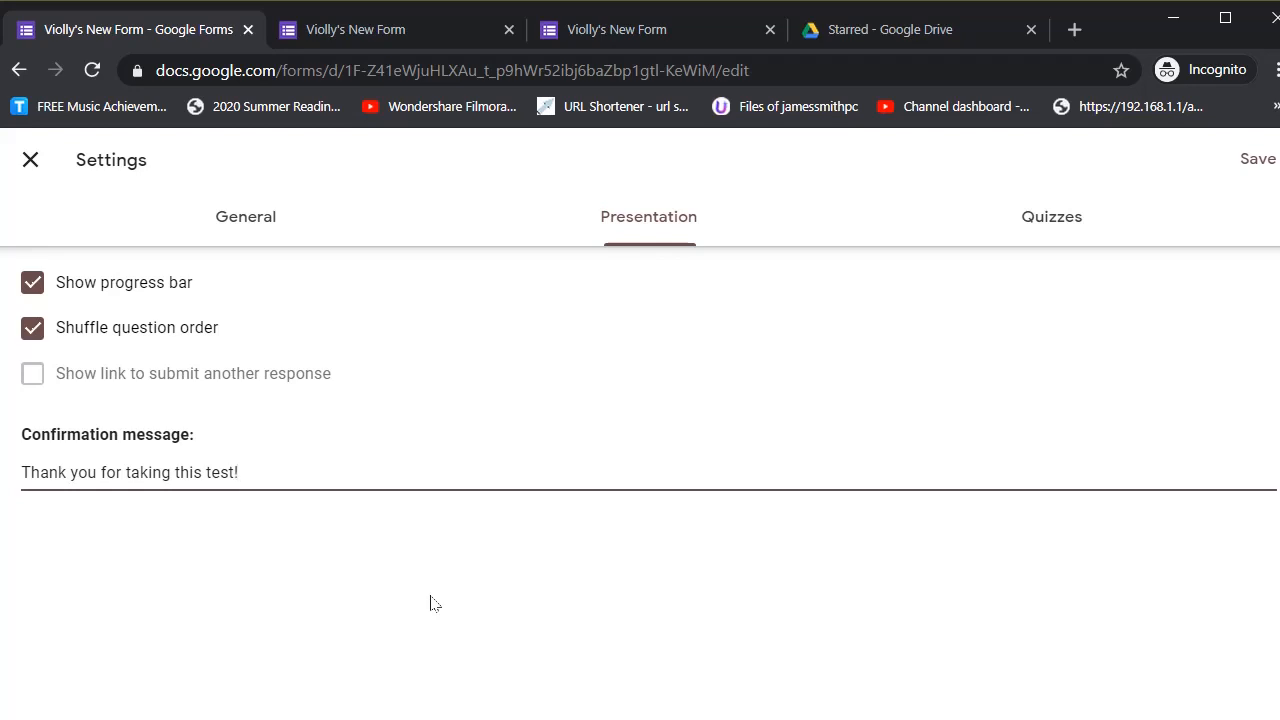
type(" Till next time!")
- In the quiz settings, try switching Make this a quiz off and on, leaving it on
left_click(1072, 224)
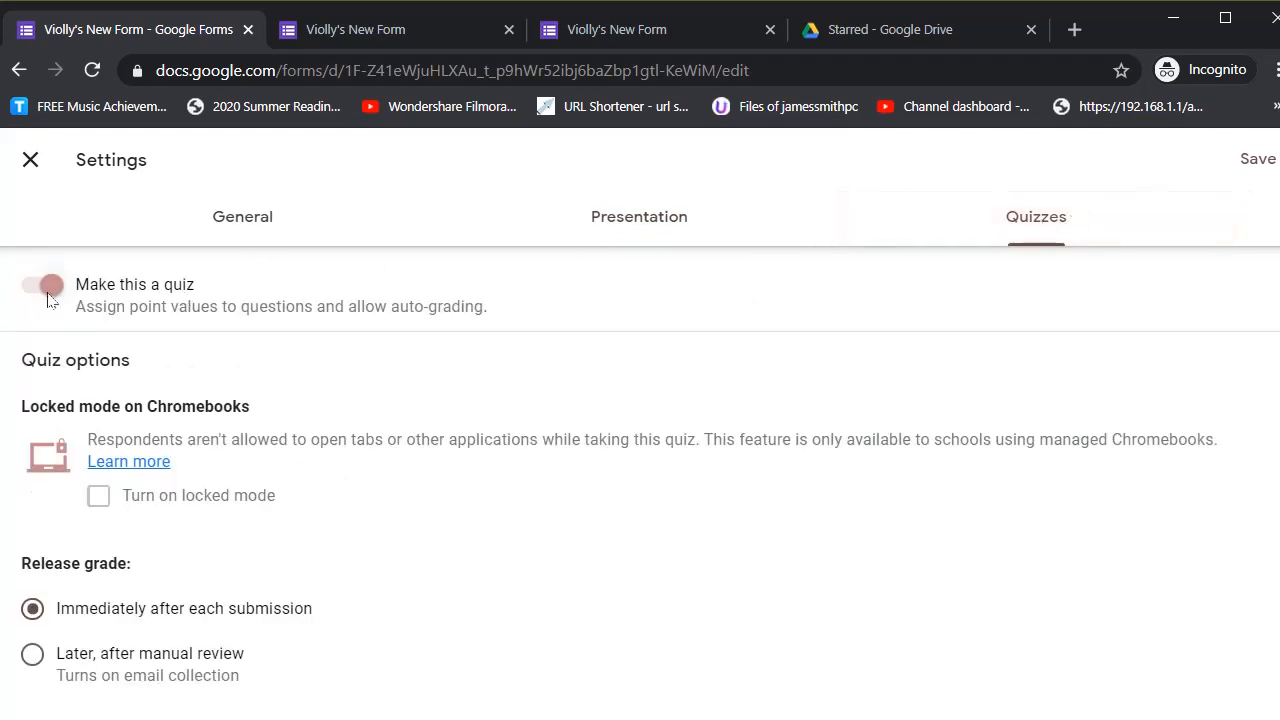
left_click(44, 289)
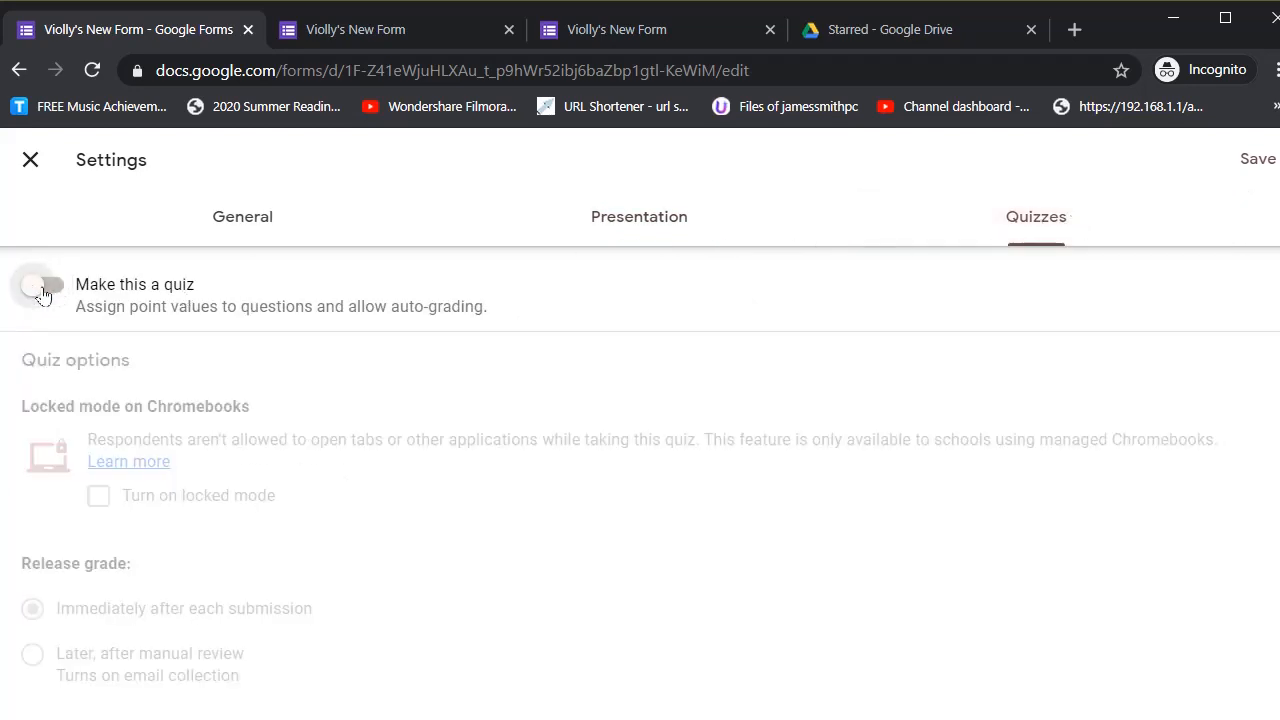
left_click(43, 290)
left_click(43, 290)
left_click(57, 297)
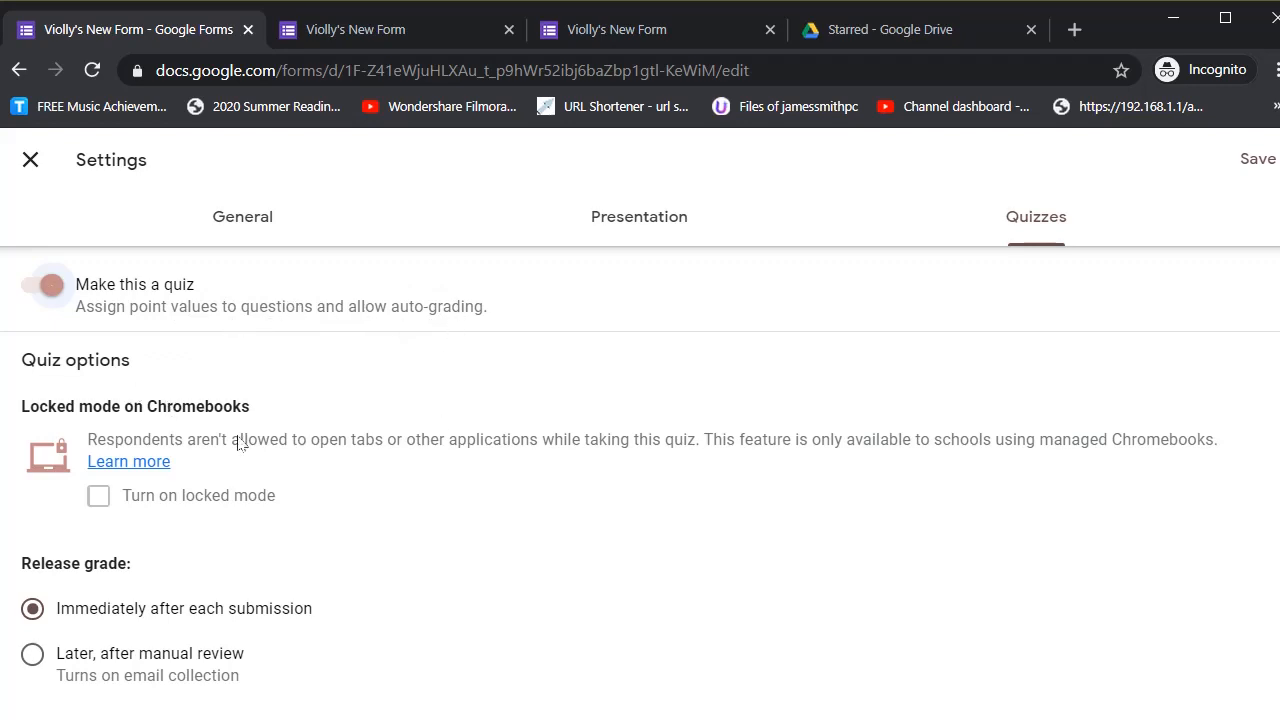
- Examine the quiz options for locked mode, grade release and what respondents can see, trying Point values off and on
scroll(290, 490, "down", 1)
scroll(297, 500, "down", 1)
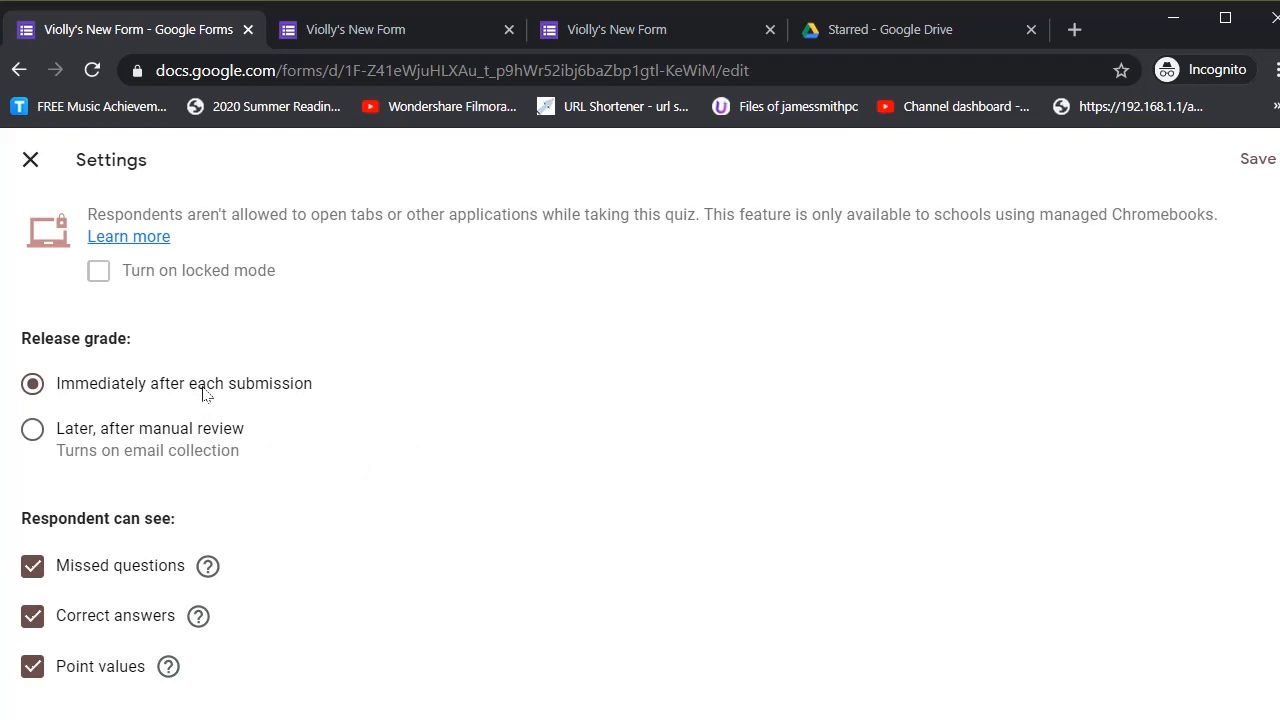
scroll(140, 420, "up", 1)
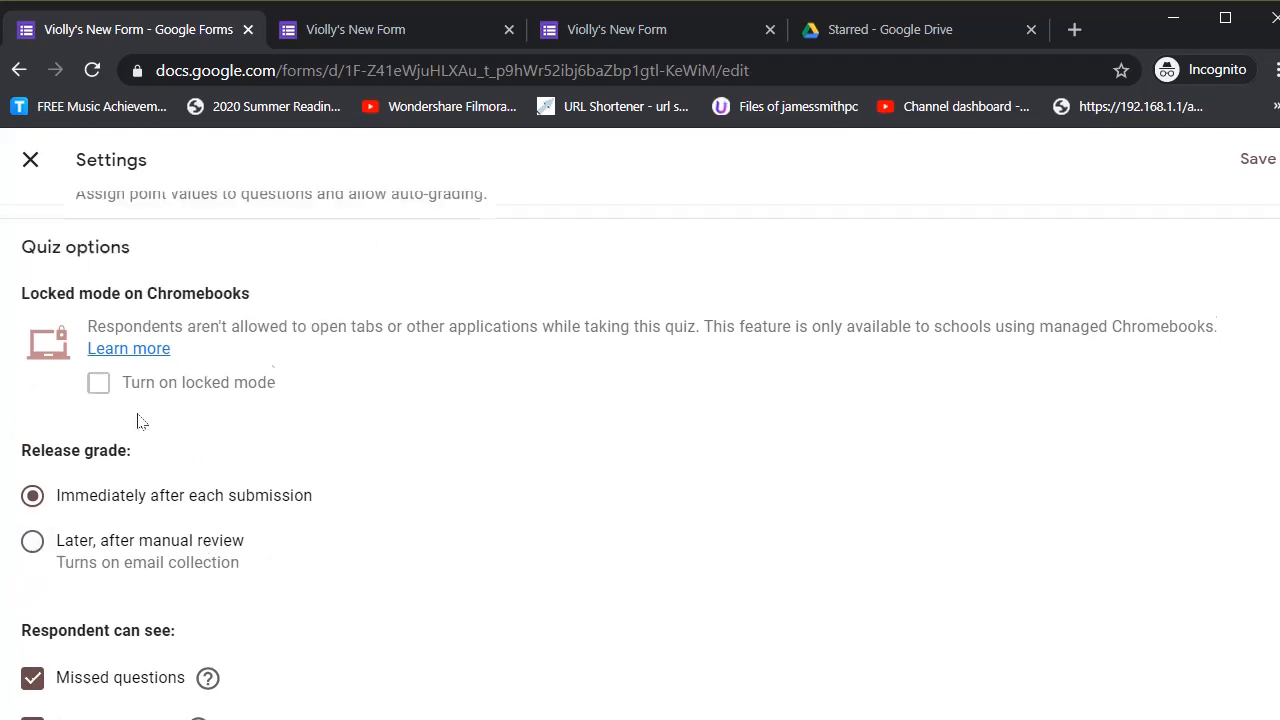
scroll(140, 420, "down", 1)
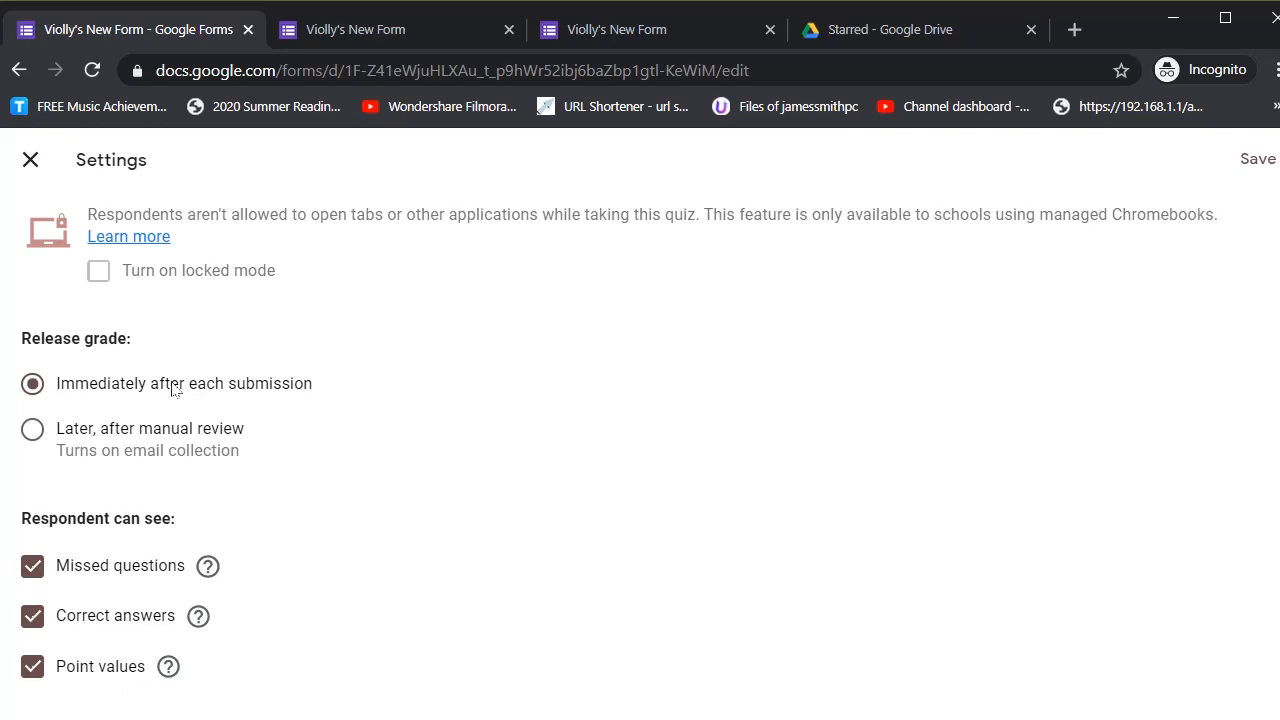
left_click(32, 670)
left_click(33, 670)
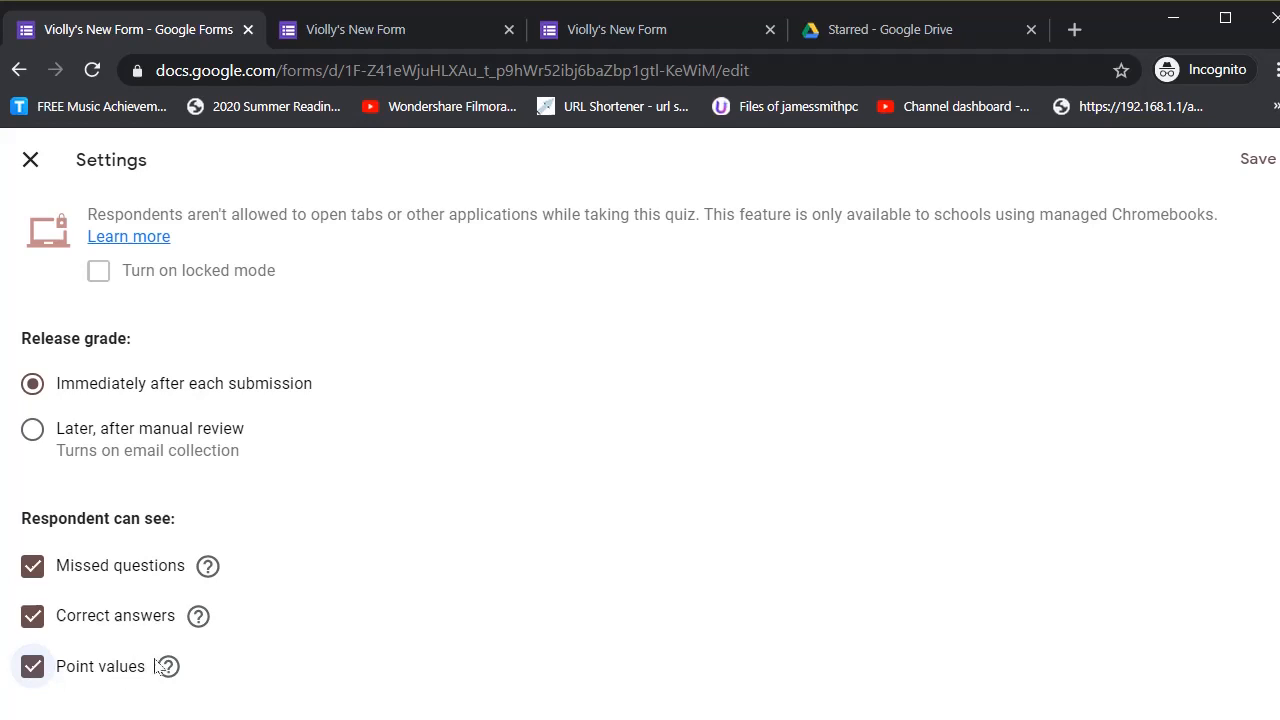
mouse_move(157, 670)
- Save the form settings and open the options for sending the form by email
scroll(115, 672, "up", 3)
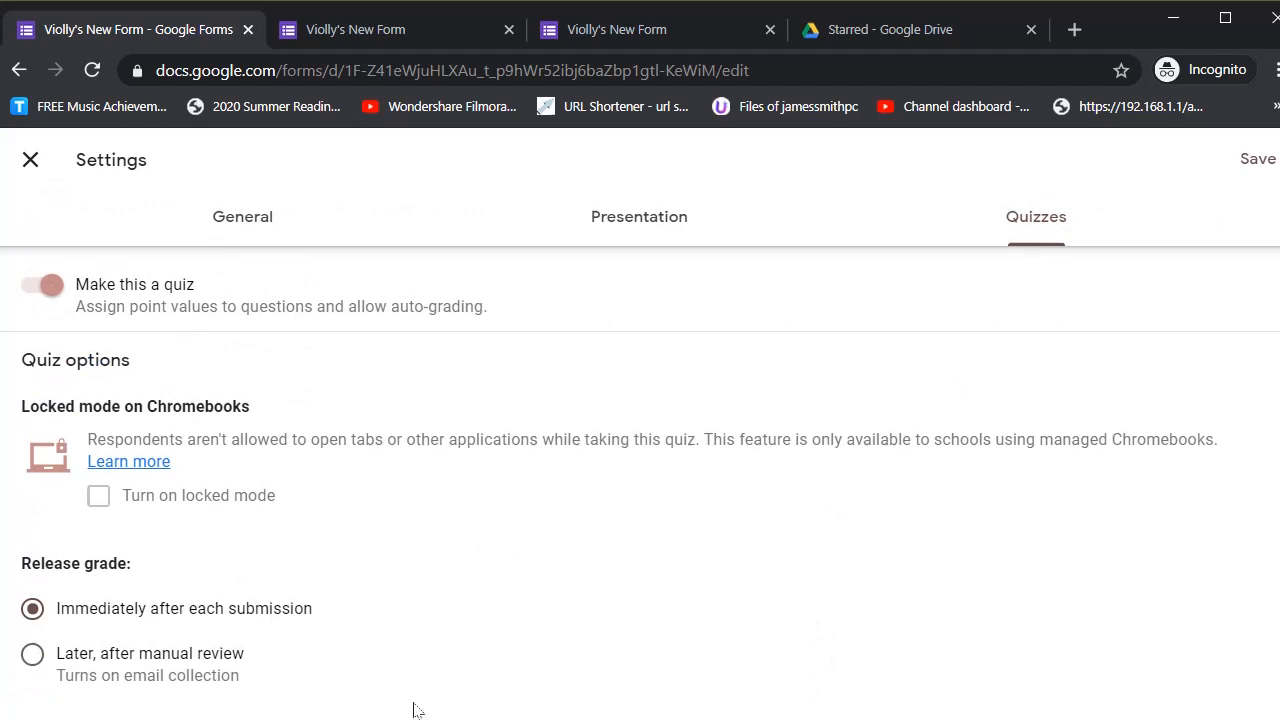
left_click(1254, 171)
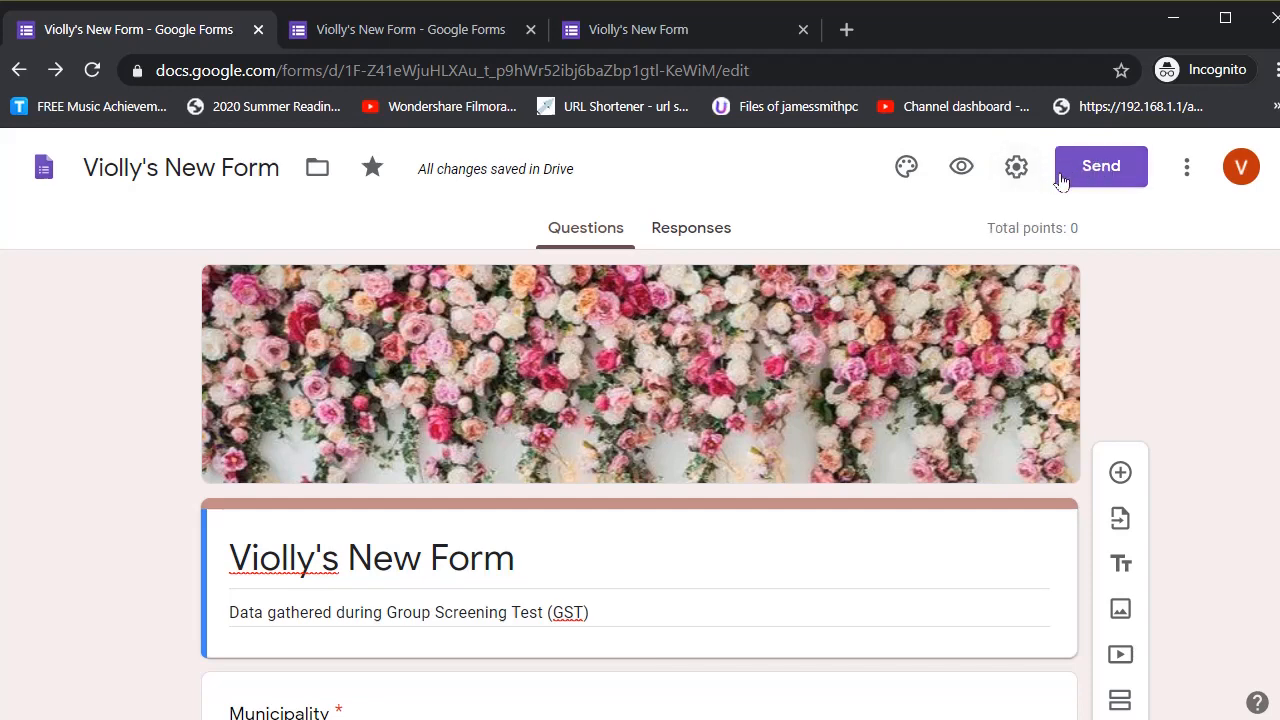
left_click(1118, 174)
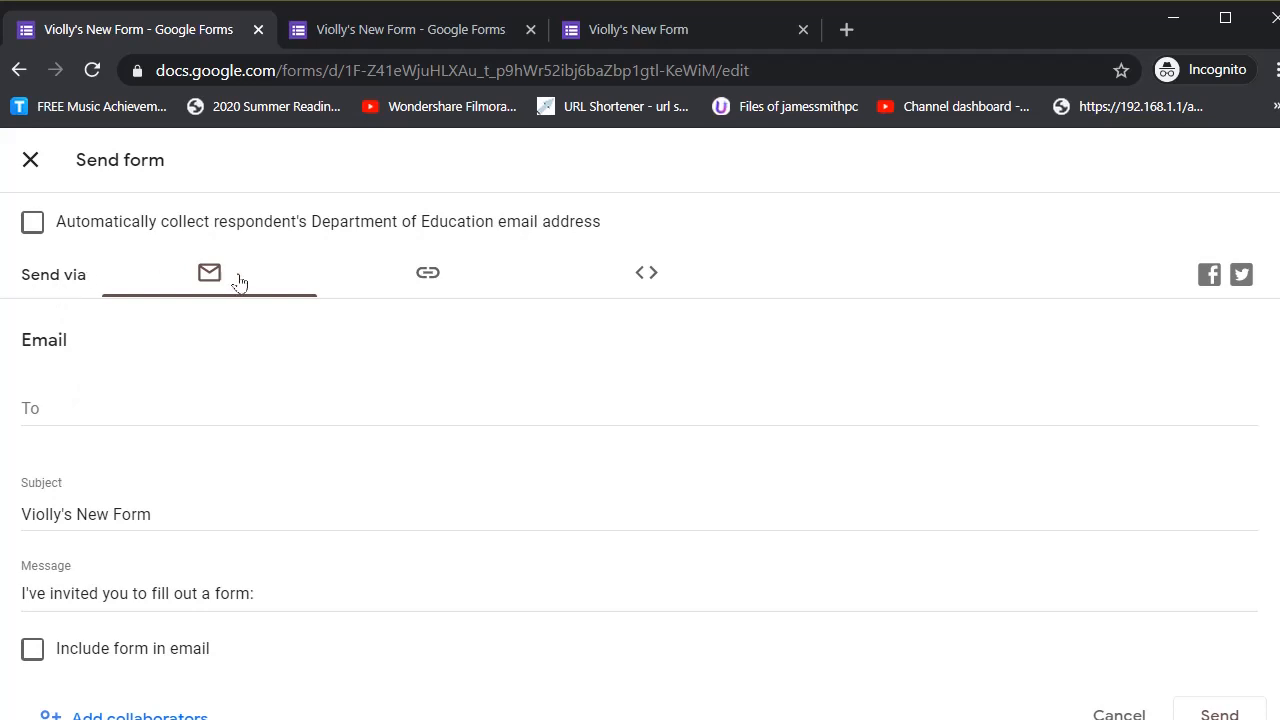
- Review the link and embed HTML options for sending the form, and return to the email option
left_click(428, 275)
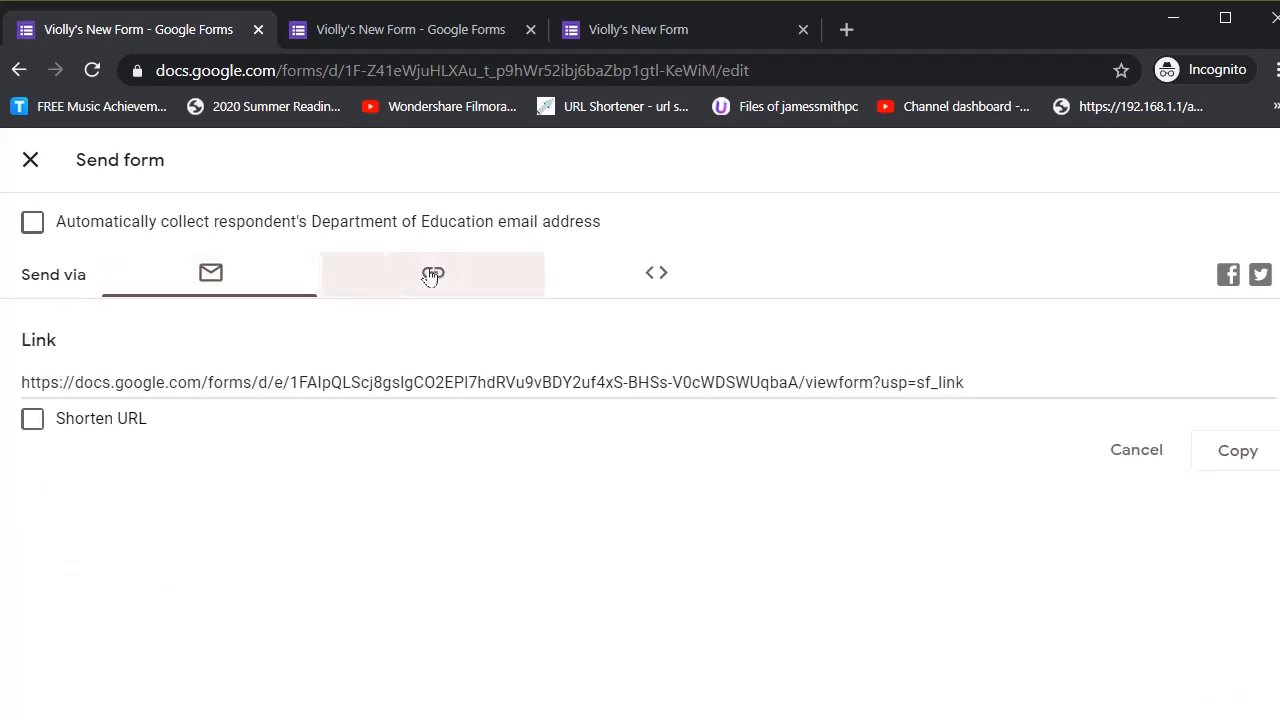
left_click(655, 274)
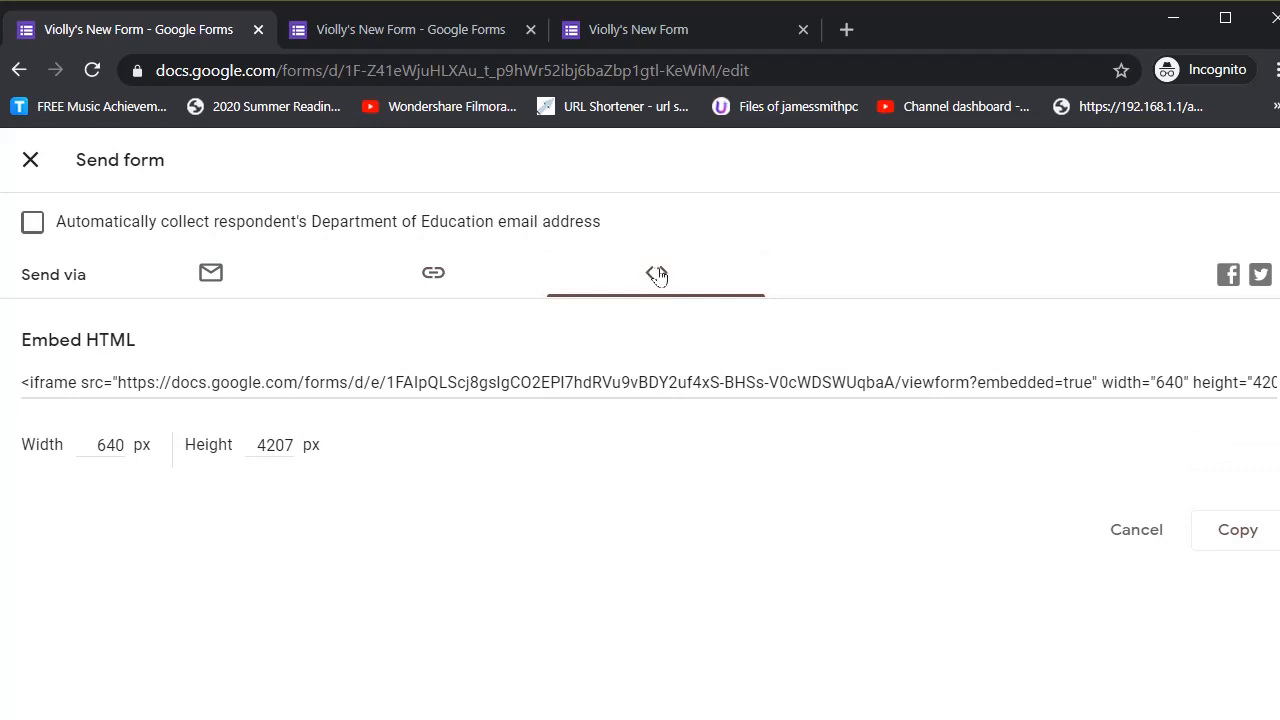
left_click(208, 276)
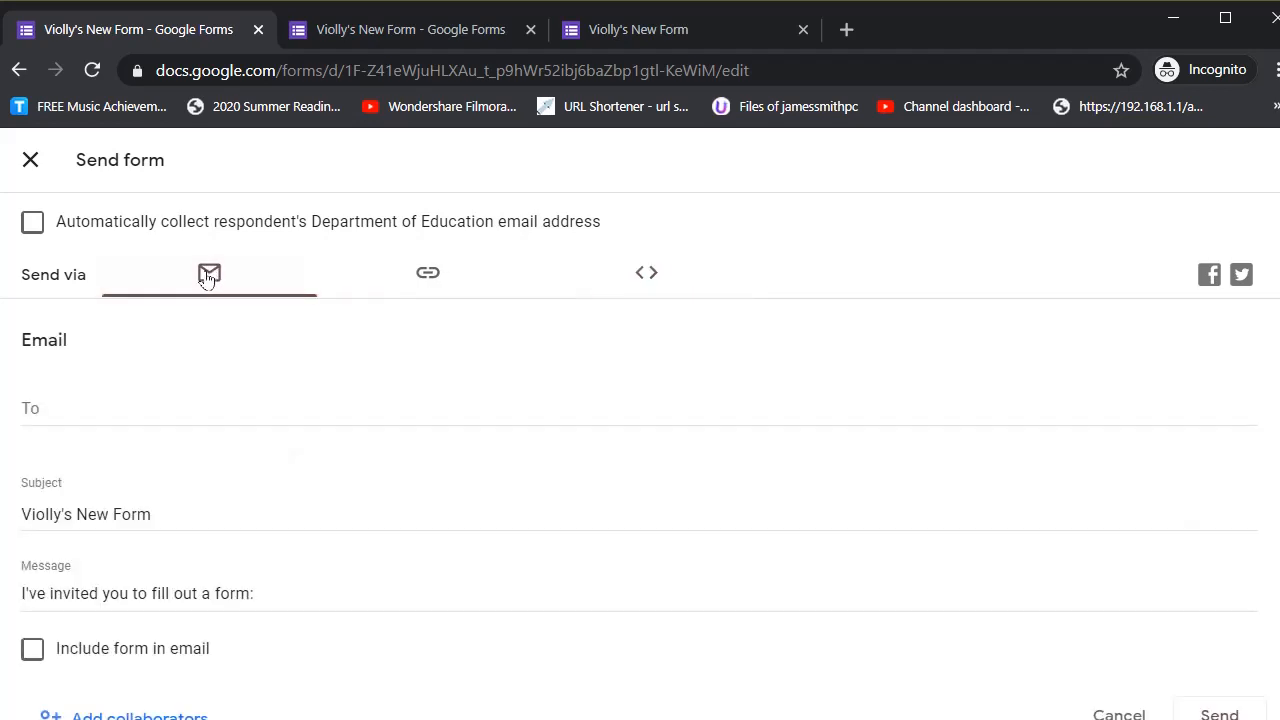
left_click(123, 412)
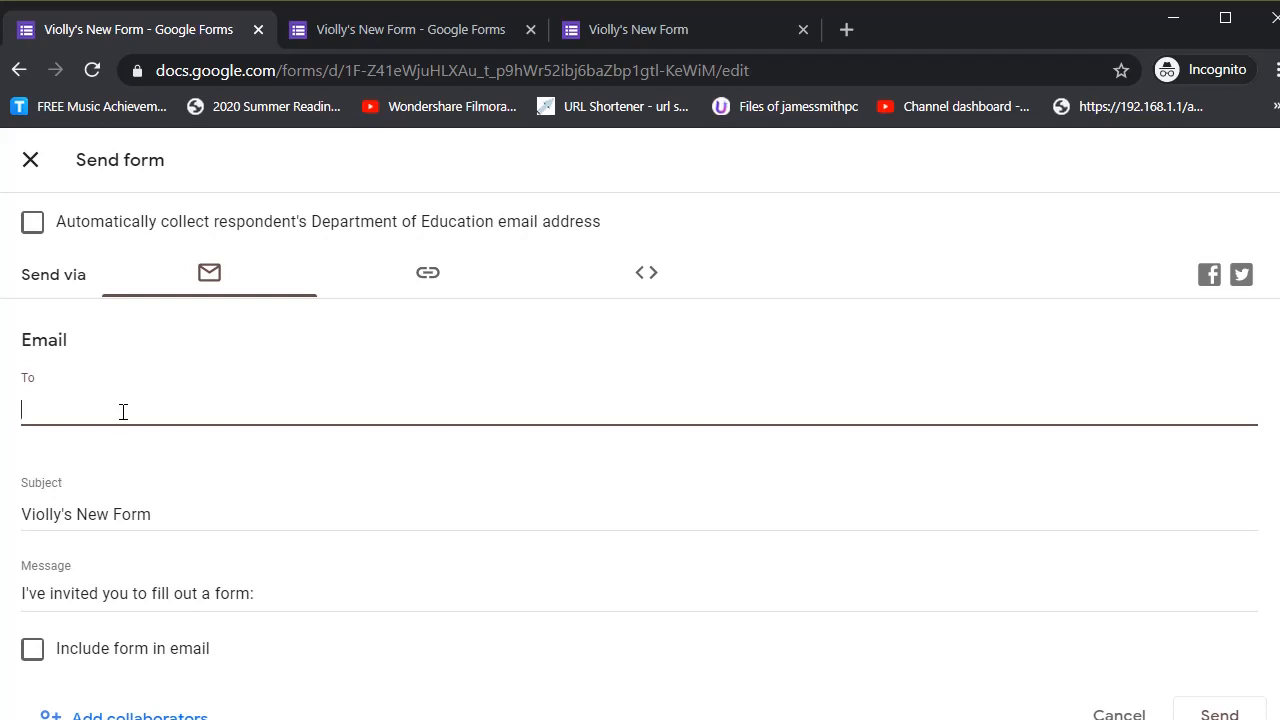
type("viollych")
key("BackSpace")
key("BackSpace")
key("BackSpace")
key("BackSpace")
key("BackSpace")
key("BackSpace")
key("BackSpace")
key("BackSpace")
- Examine the subject, message and remaining options of the form's email invitation
left_click(92, 512)
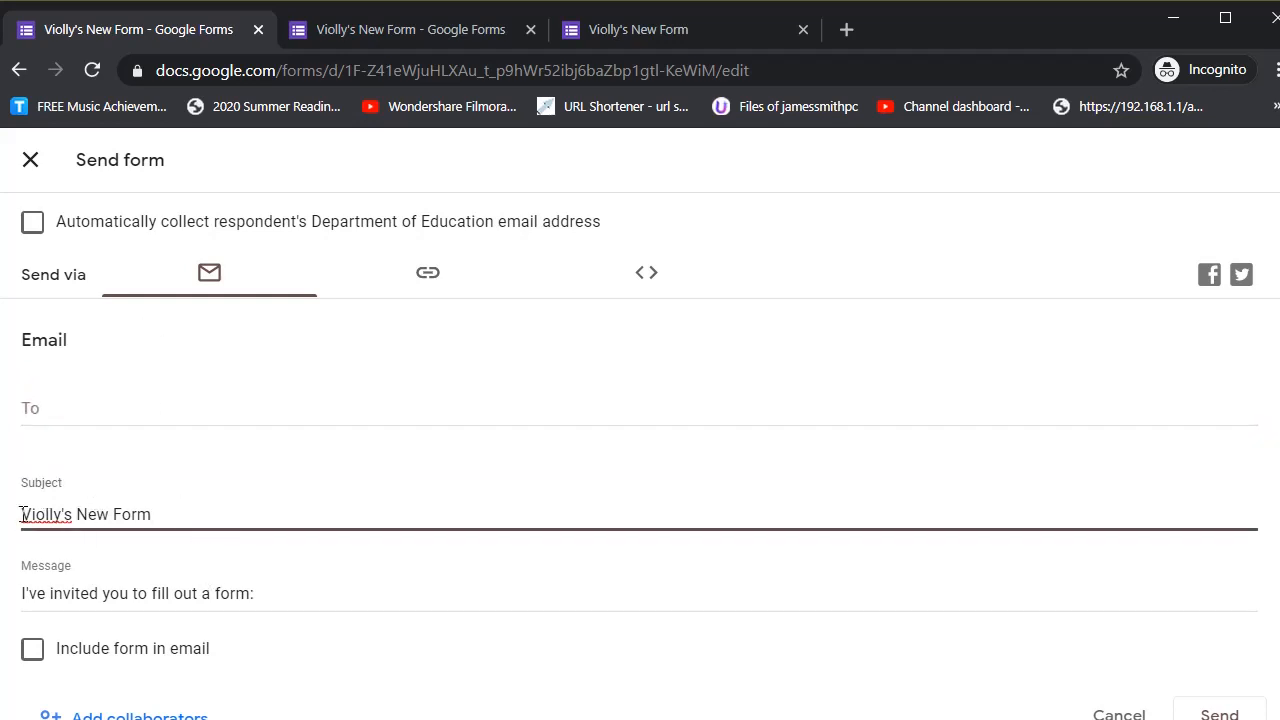
left_click_drag(22, 514, 163, 510)
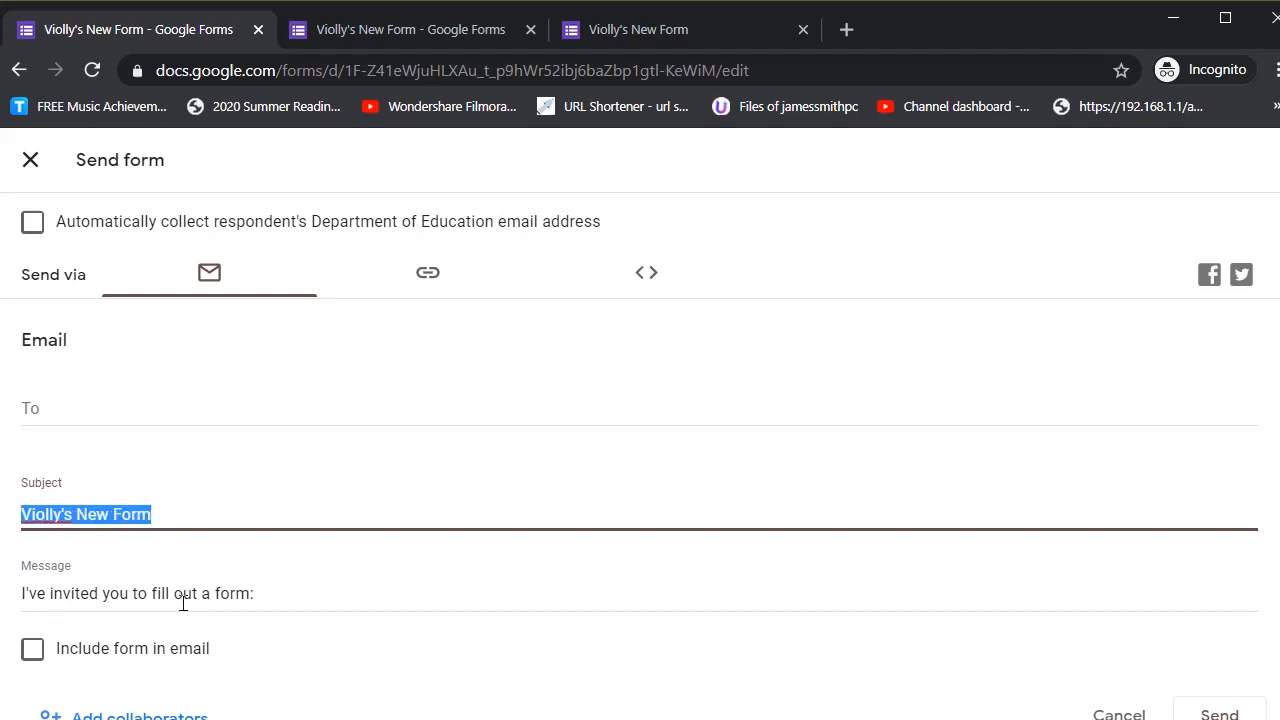
left_click(97, 592)
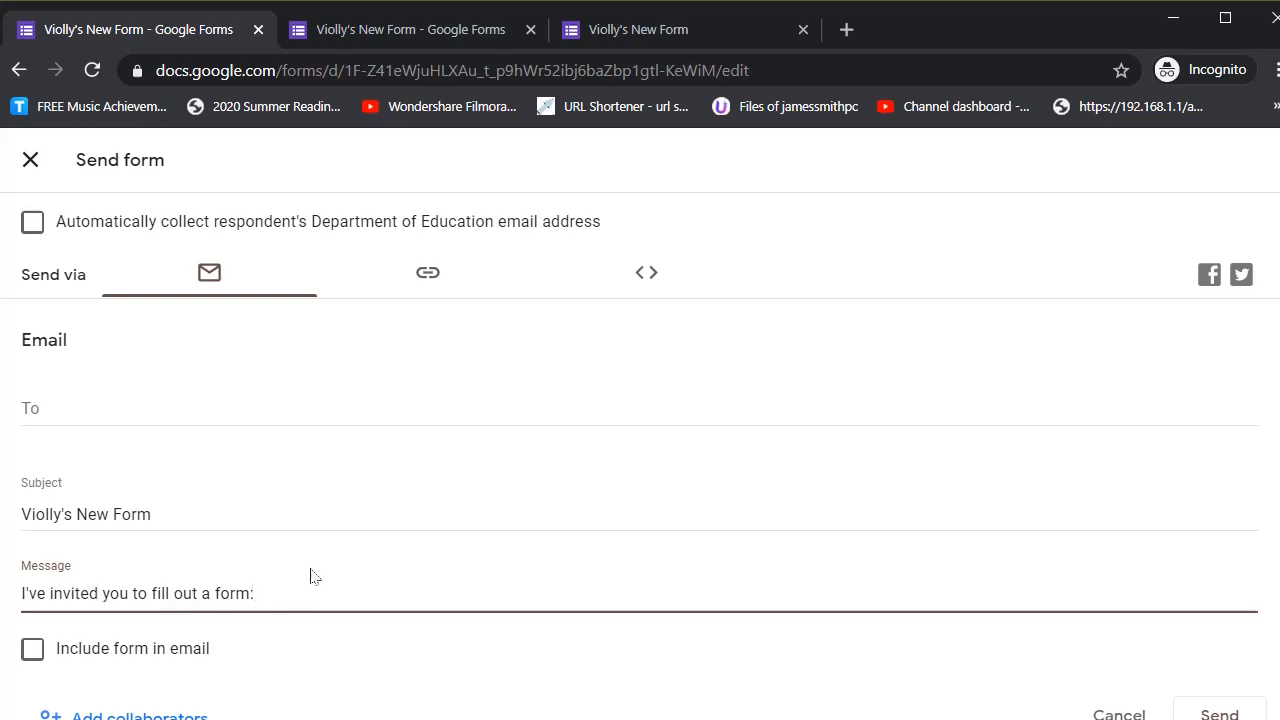
left_click_drag(310, 591, 38, 592)
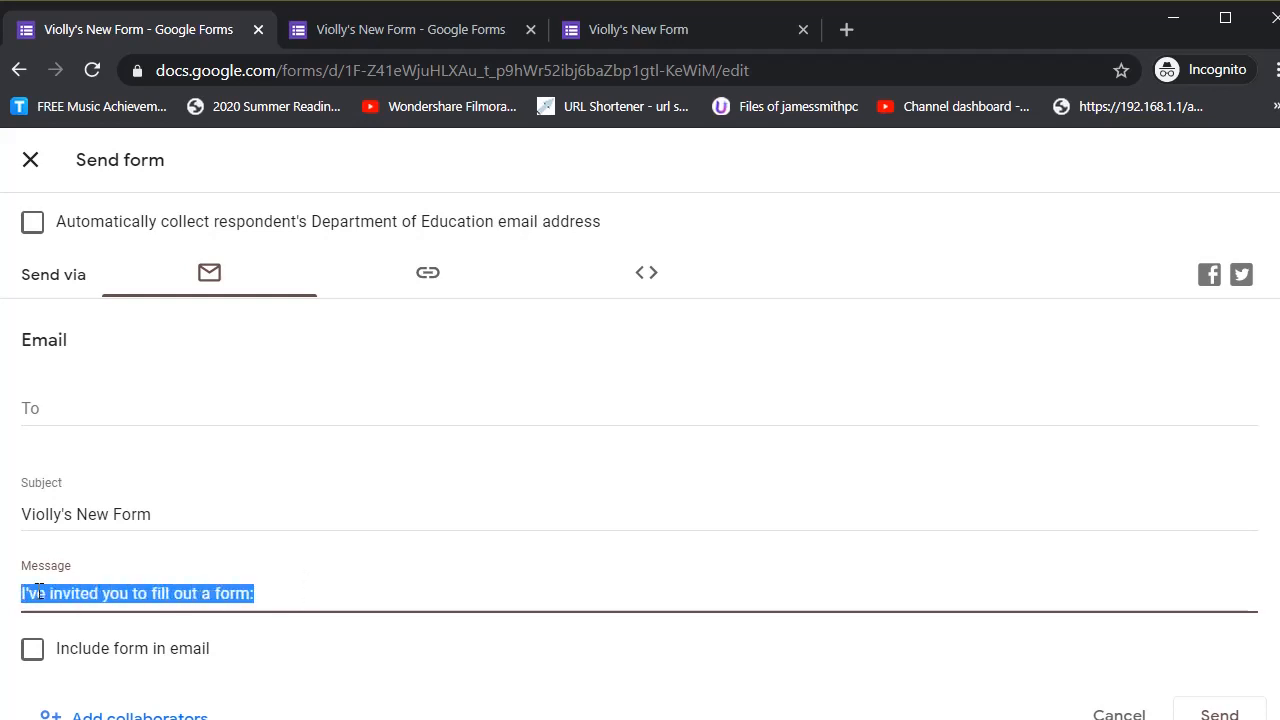
left_click(241, 598)
scroll(80, 631, "down", 1)
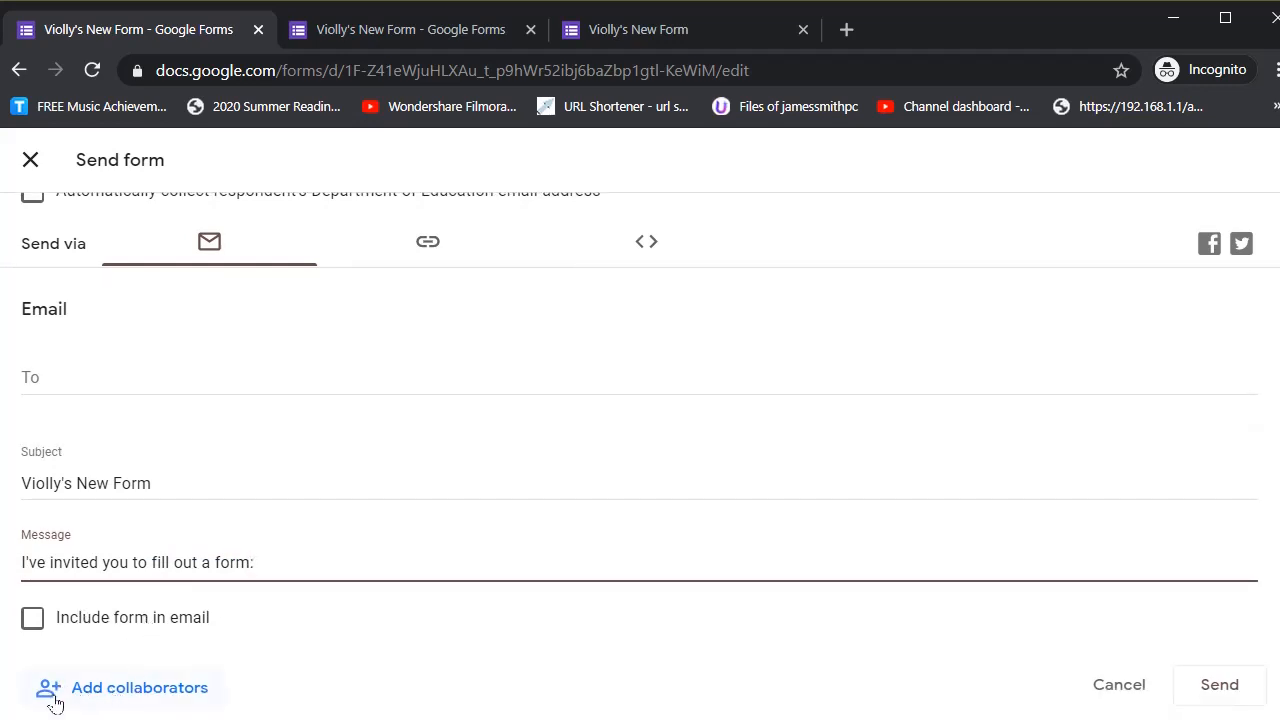
- Open the collaborator settings, look at the field for adding editors, and show the form's link sharing options
left_click(87, 697)
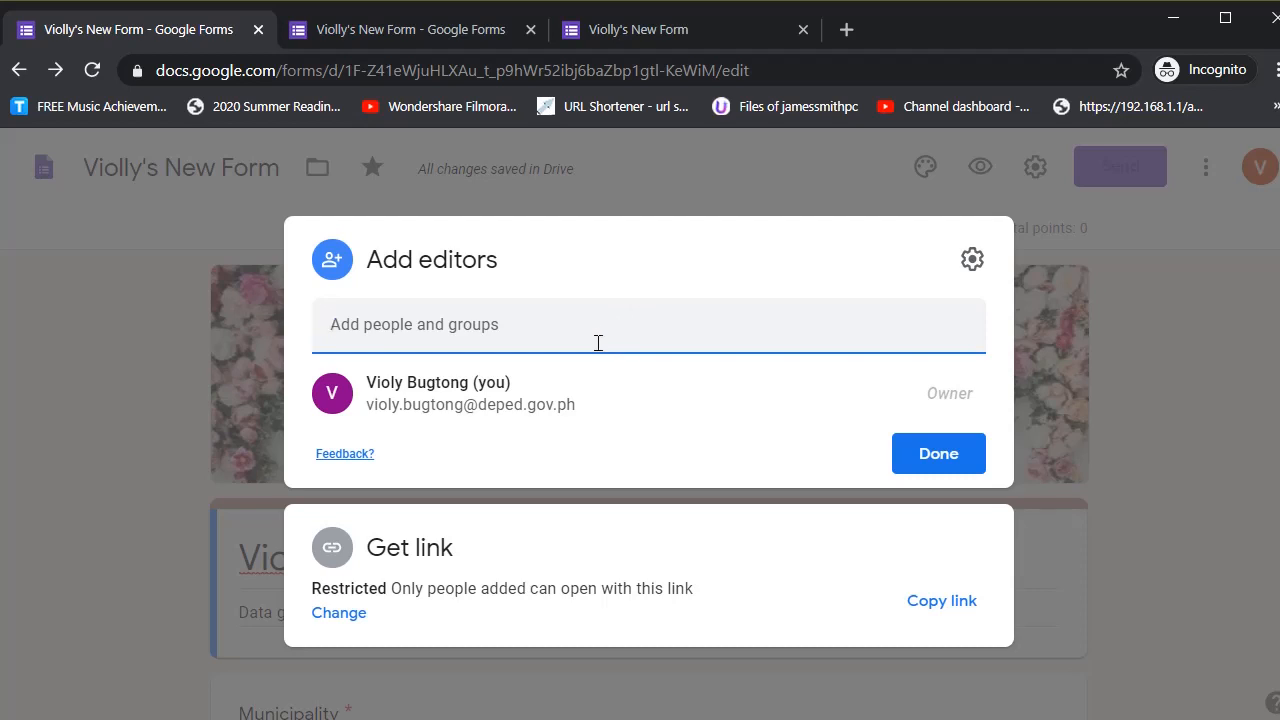
left_click(598, 343)
left_click(602, 334)
left_click(347, 614)
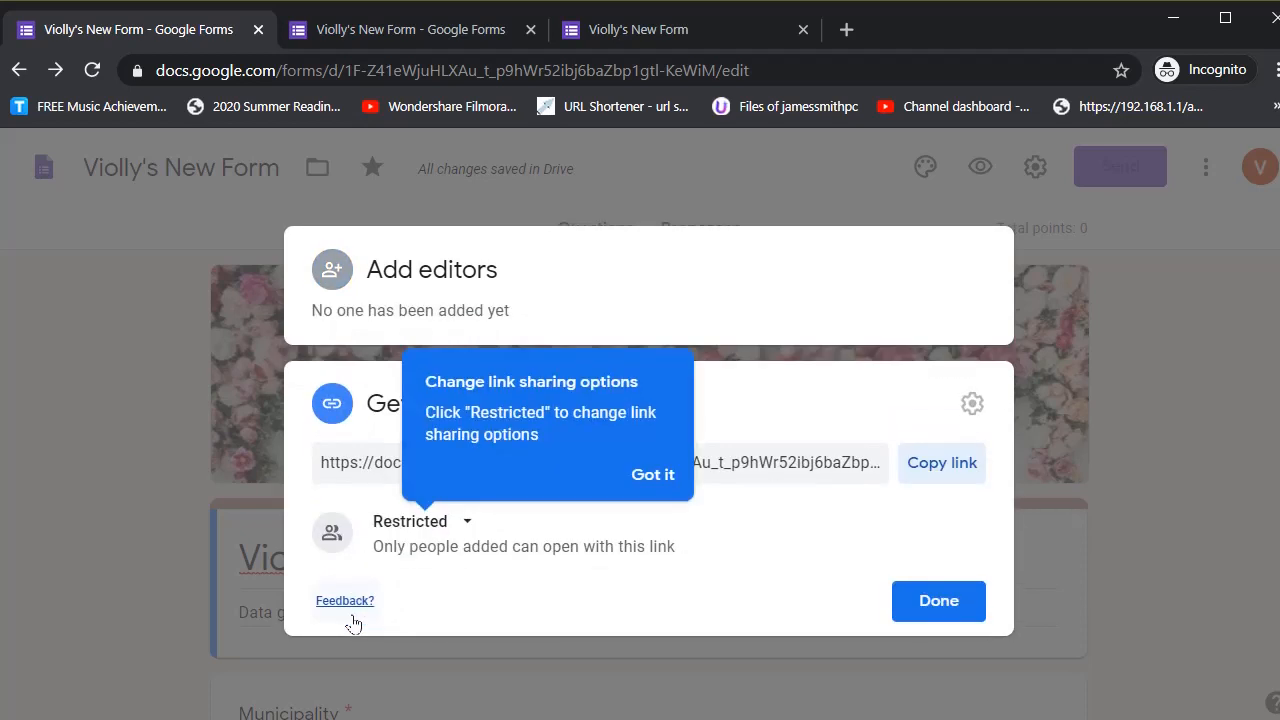
left_click(659, 480)
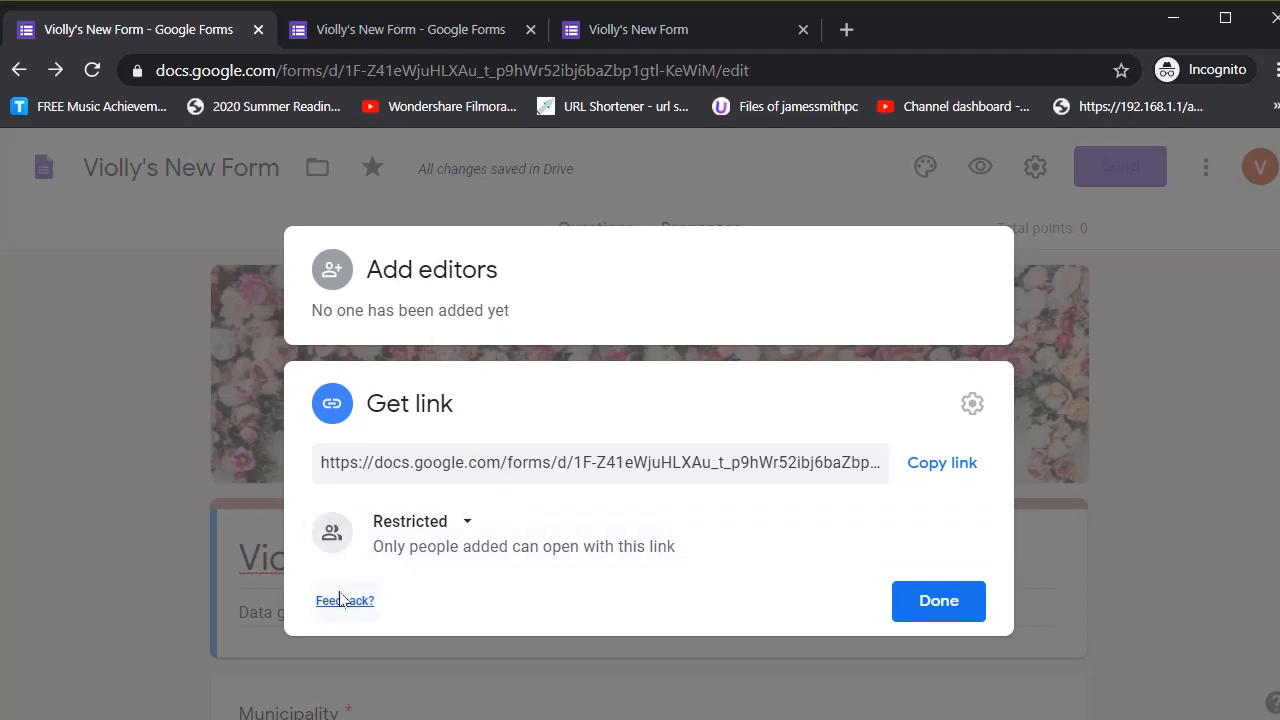
- Try link access for Anyone with the link and Department of Education, restore Restricted, and close the sharing settings
left_click(461, 526)
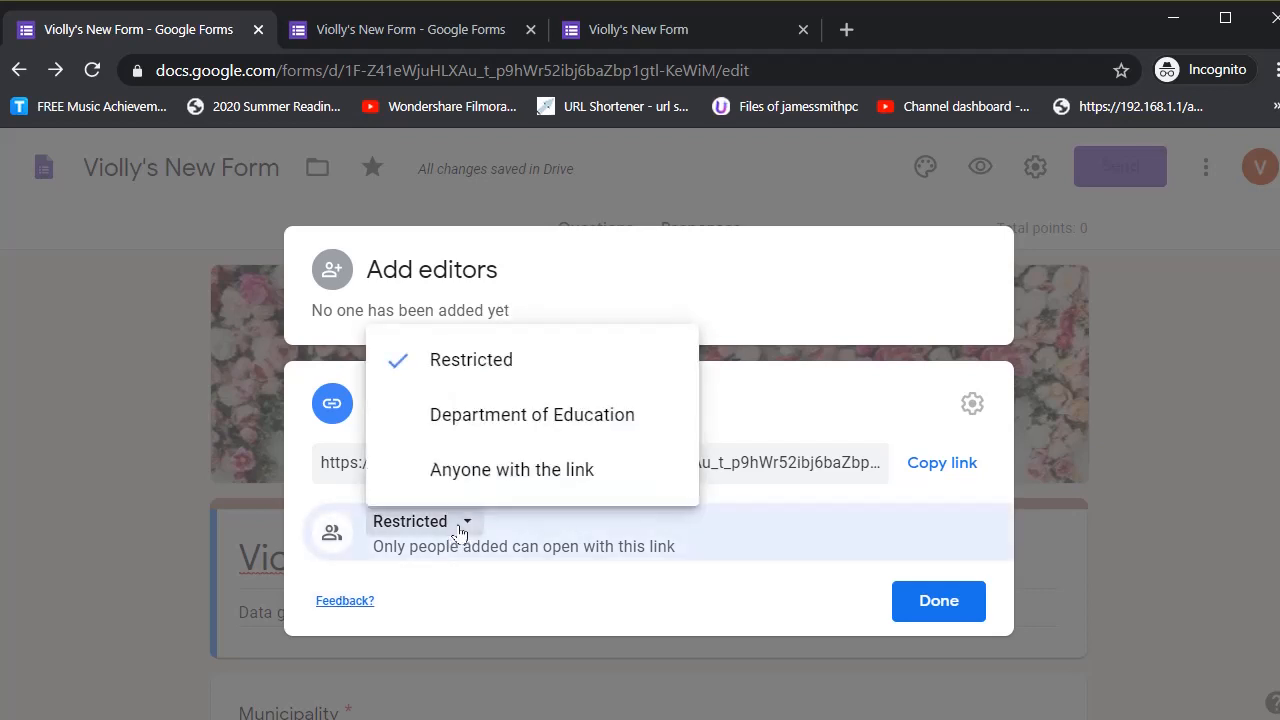
left_click(463, 474)
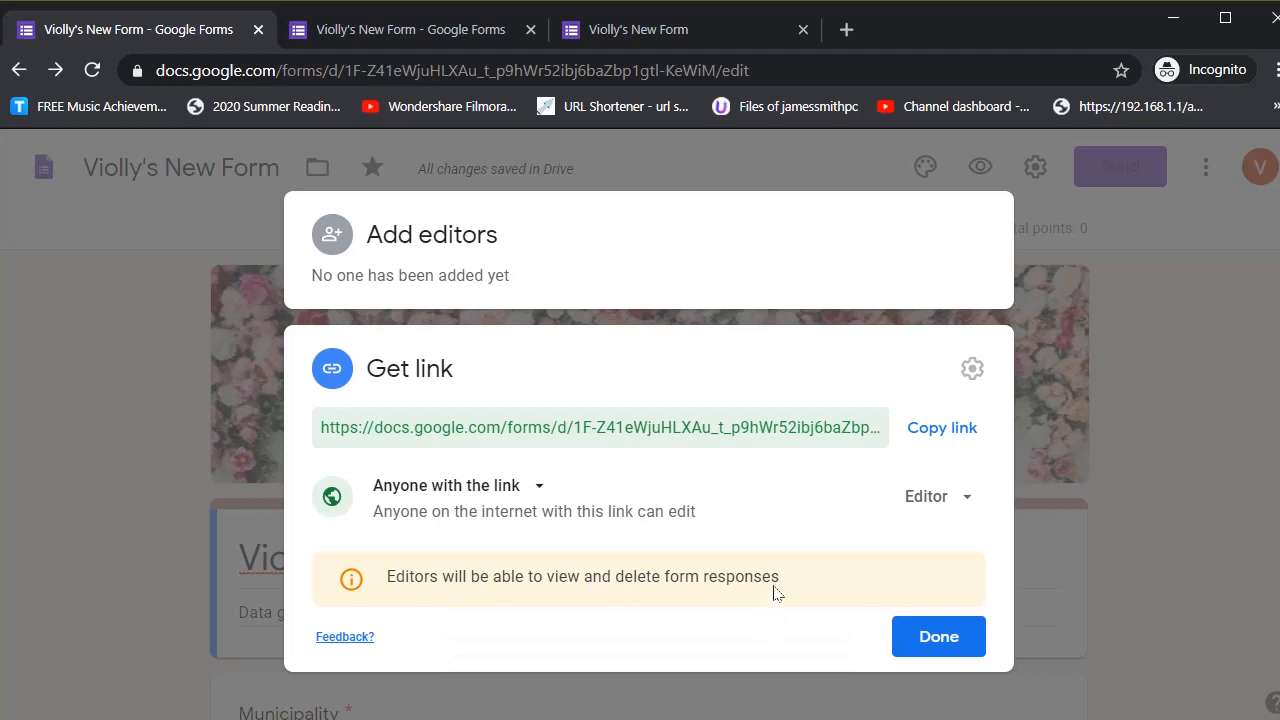
left_click(424, 492)
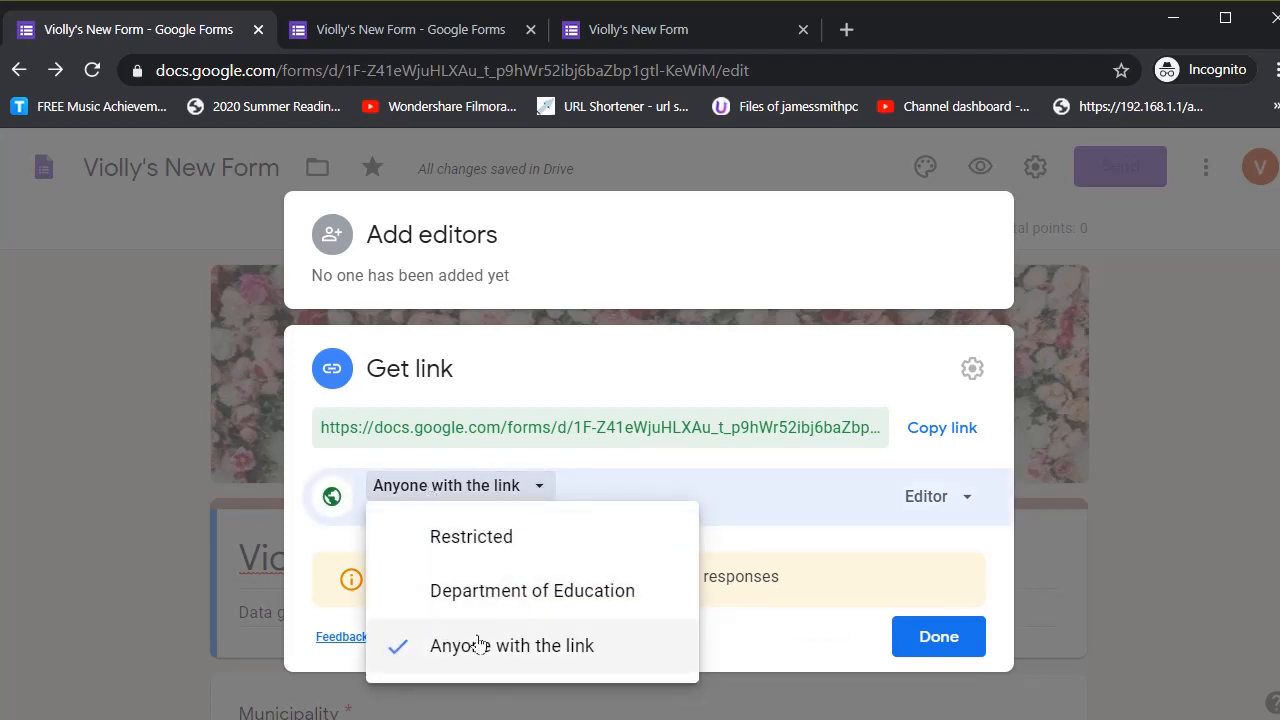
left_click(483, 606)
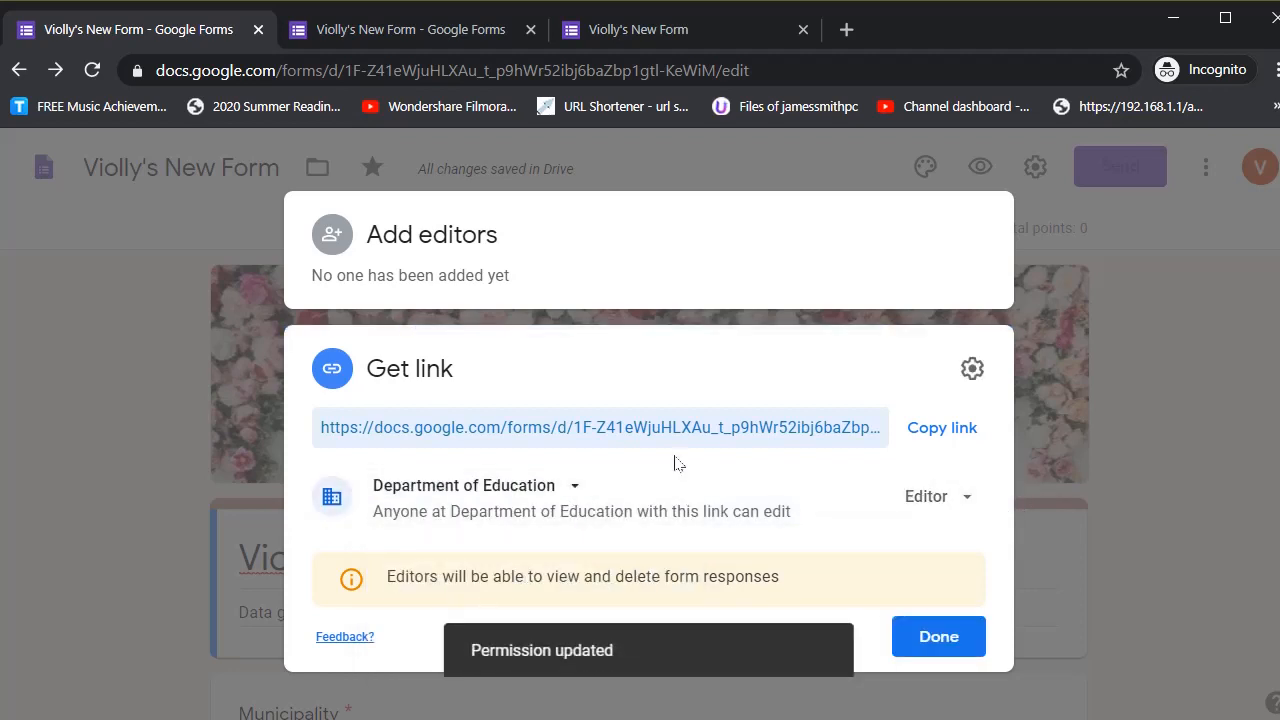
left_click(504, 490)
left_click(491, 535)
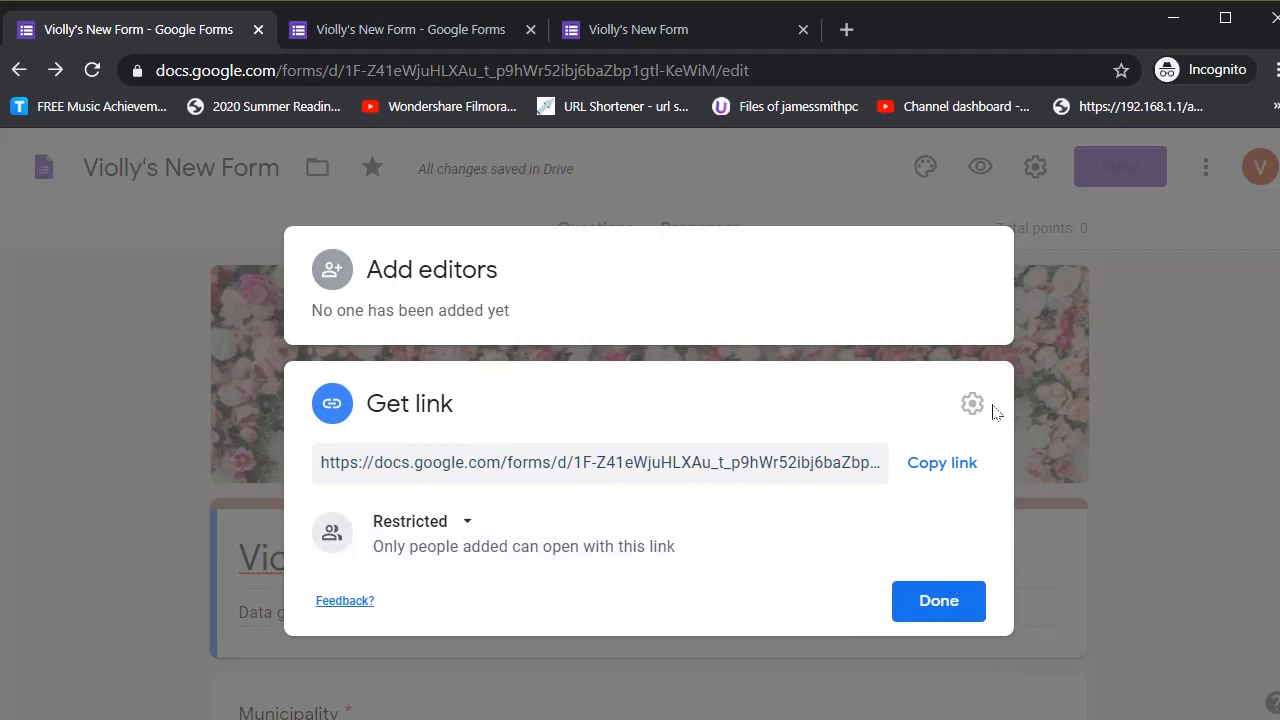
left_click(927, 612)
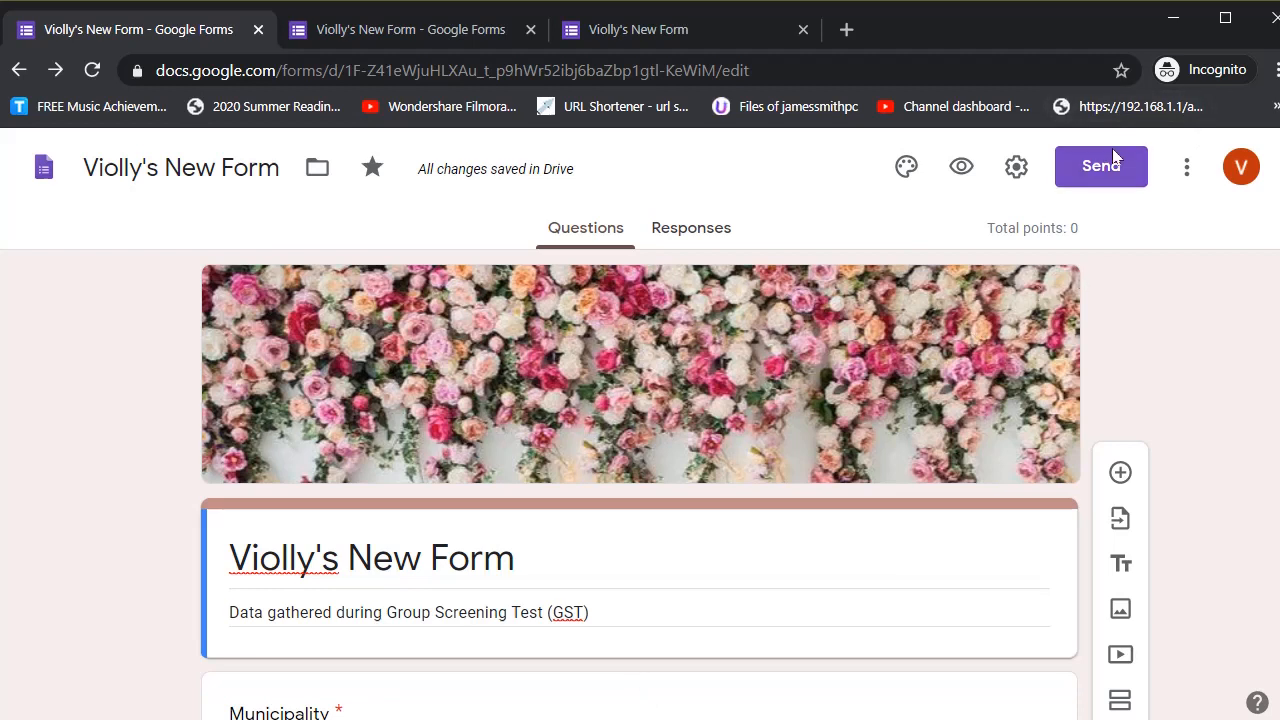
left_click(1187, 173)
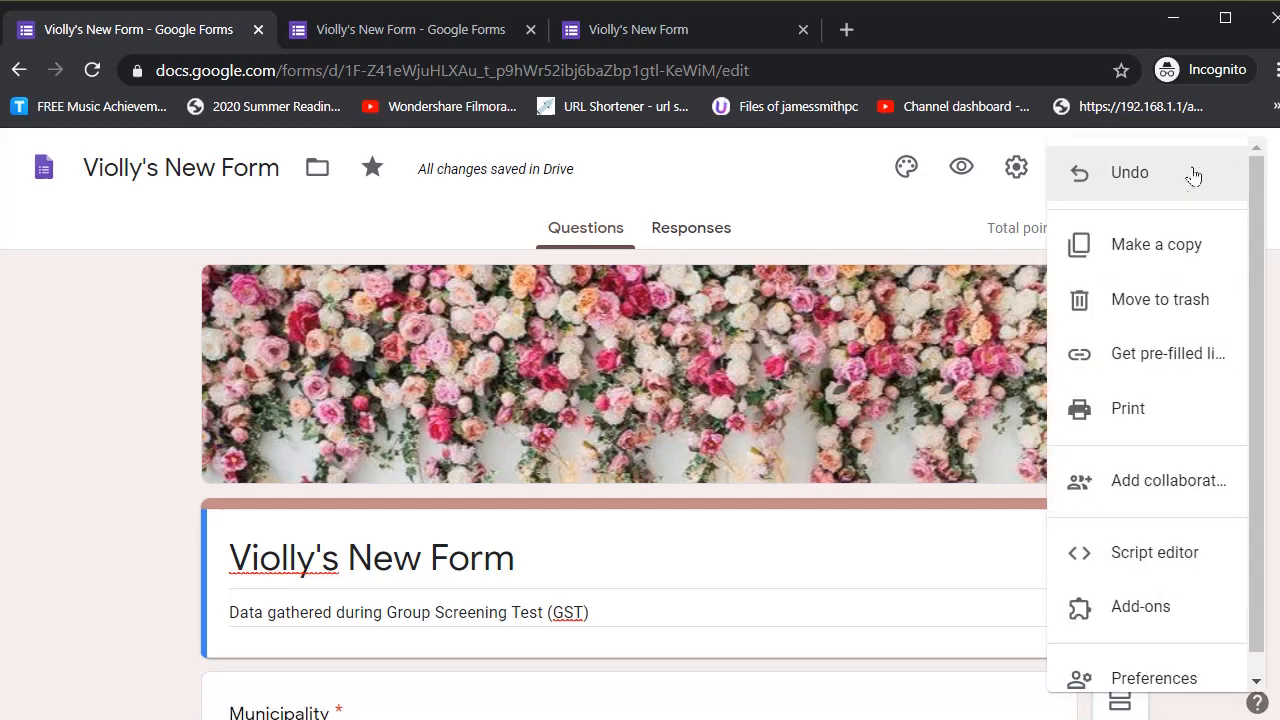
left_click(48, 587)
scroll(931, 366, "down", 3)
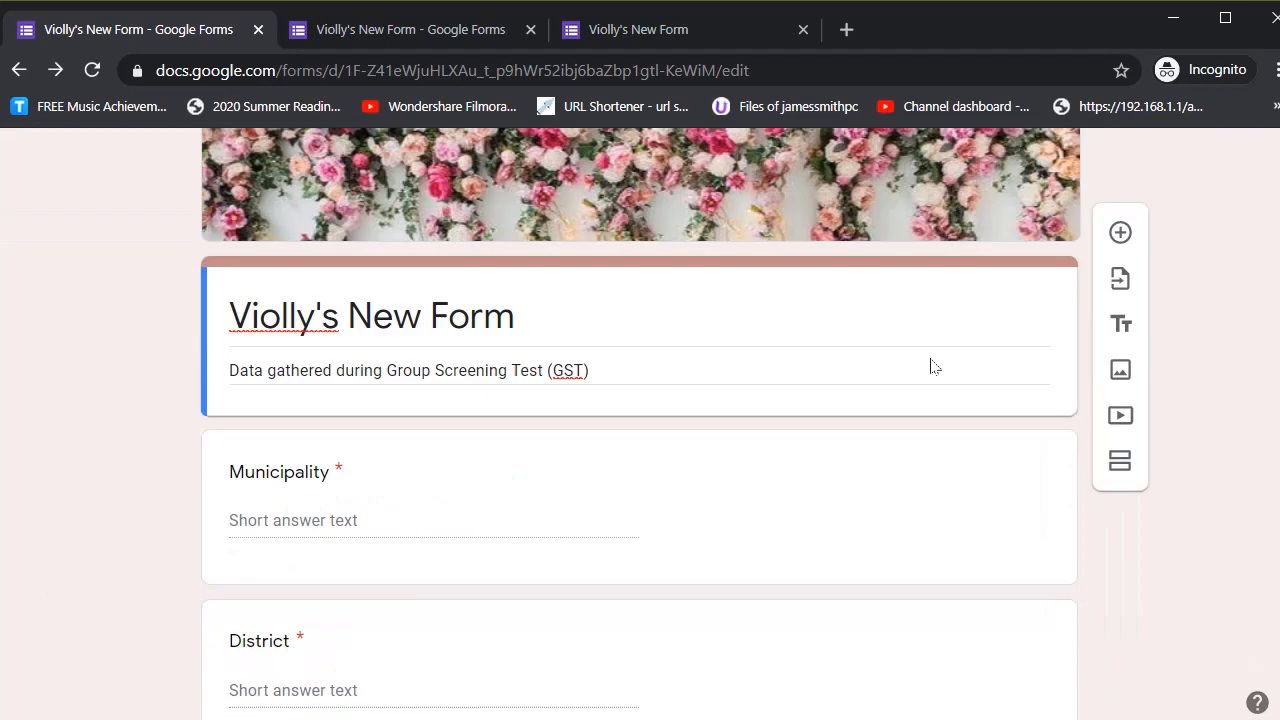
scroll(929, 374, "up", 2)
scroll(931, 376, "up", 1)
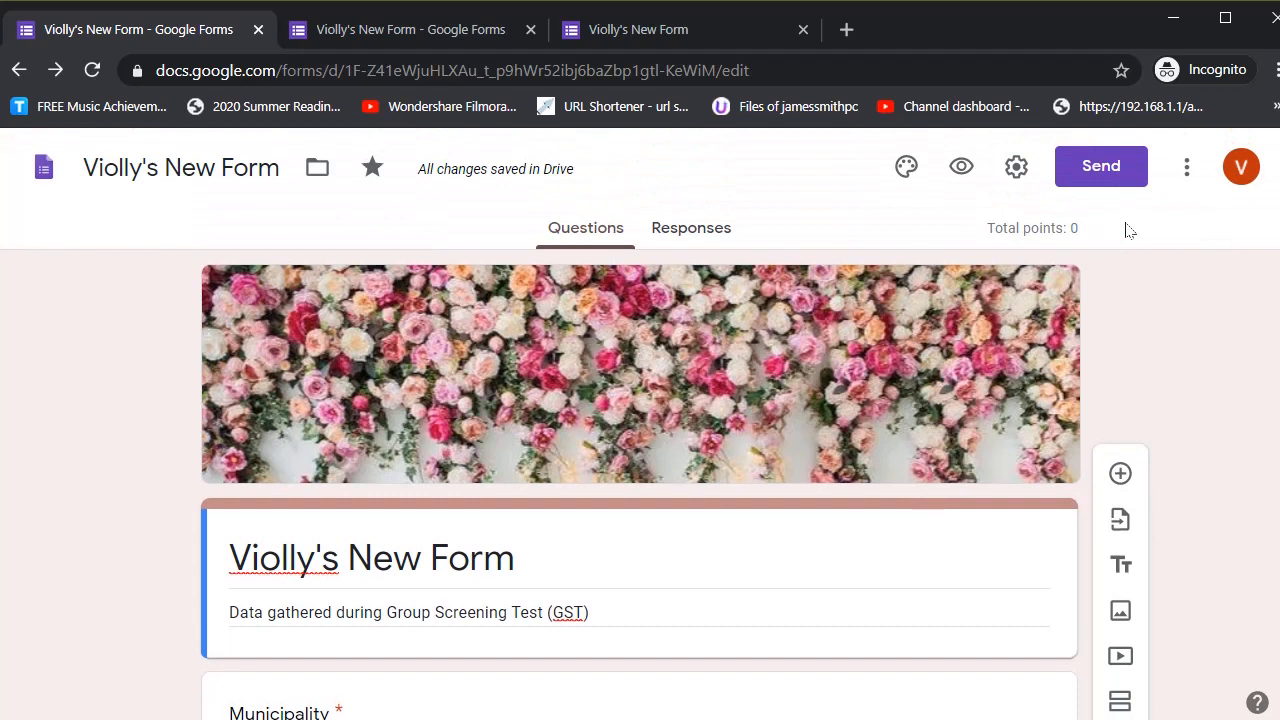
- Examine the name and folder options for making a copy of the form, and cancel without copying
left_click(1188, 172)
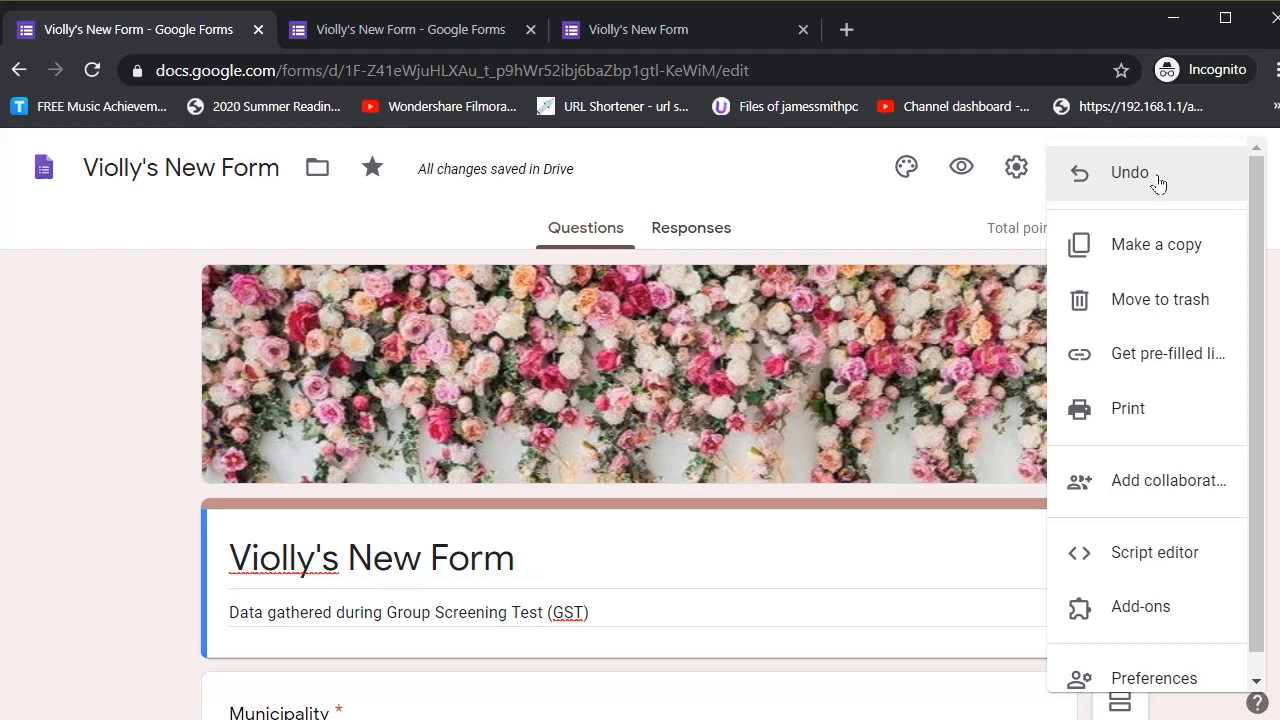
left_click(1147, 258)
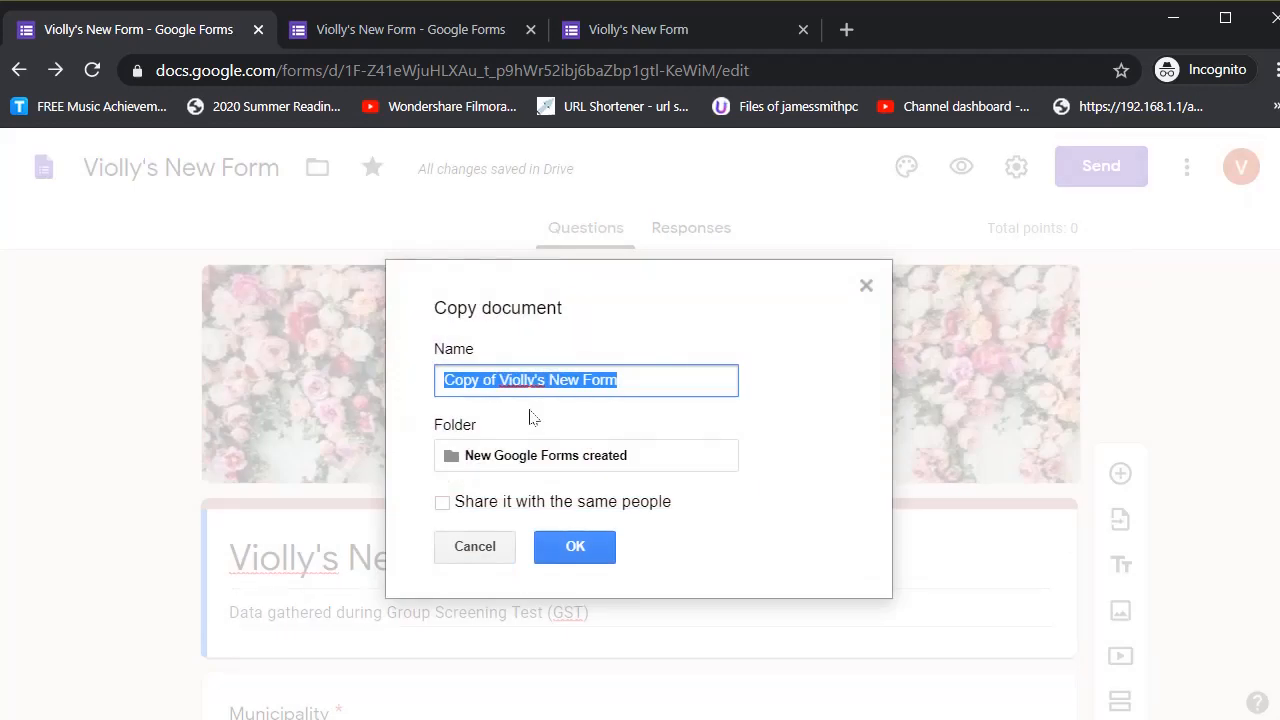
left_click(620, 380)
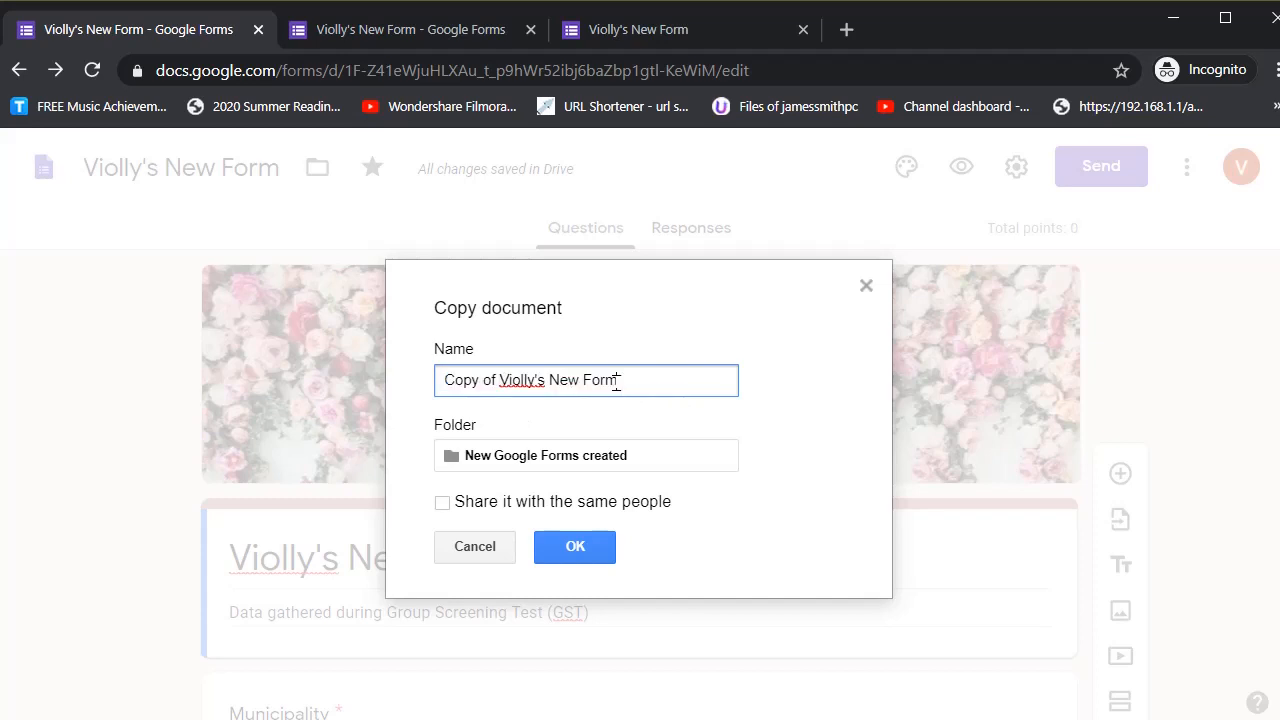
left_click(550, 460)
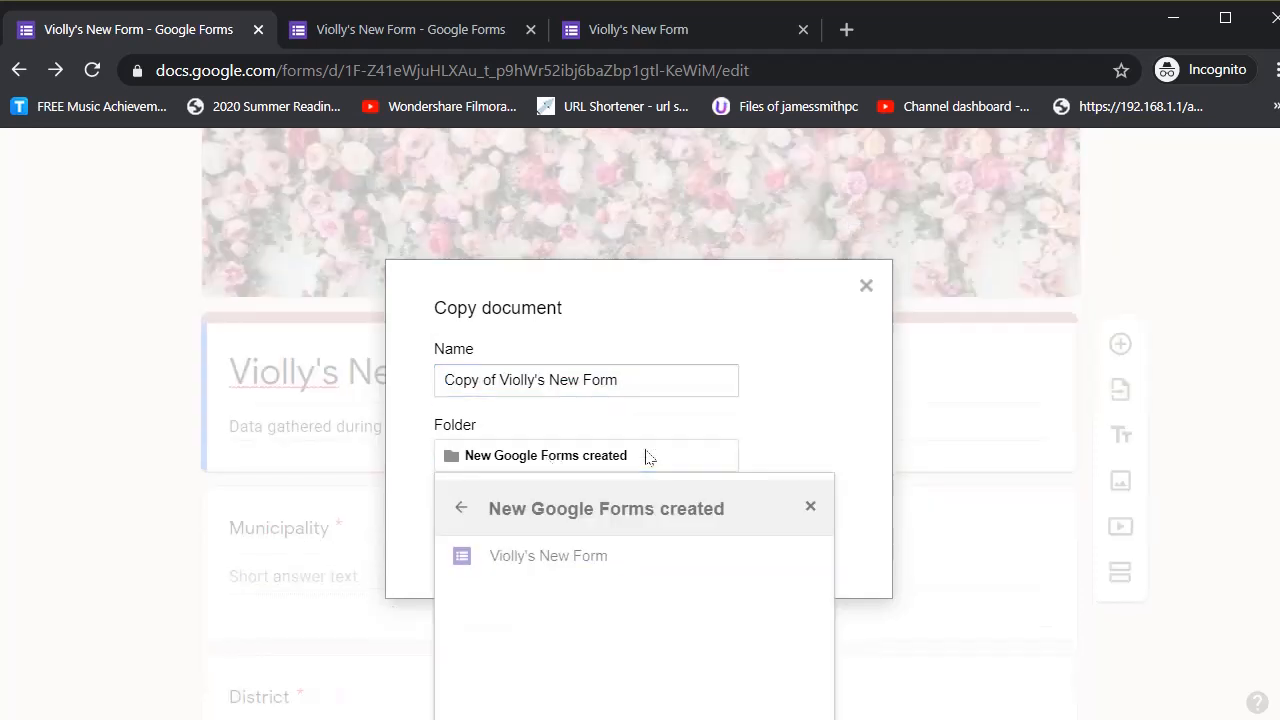
left_click(653, 386)
left_click_drag(641, 385, 407, 388)
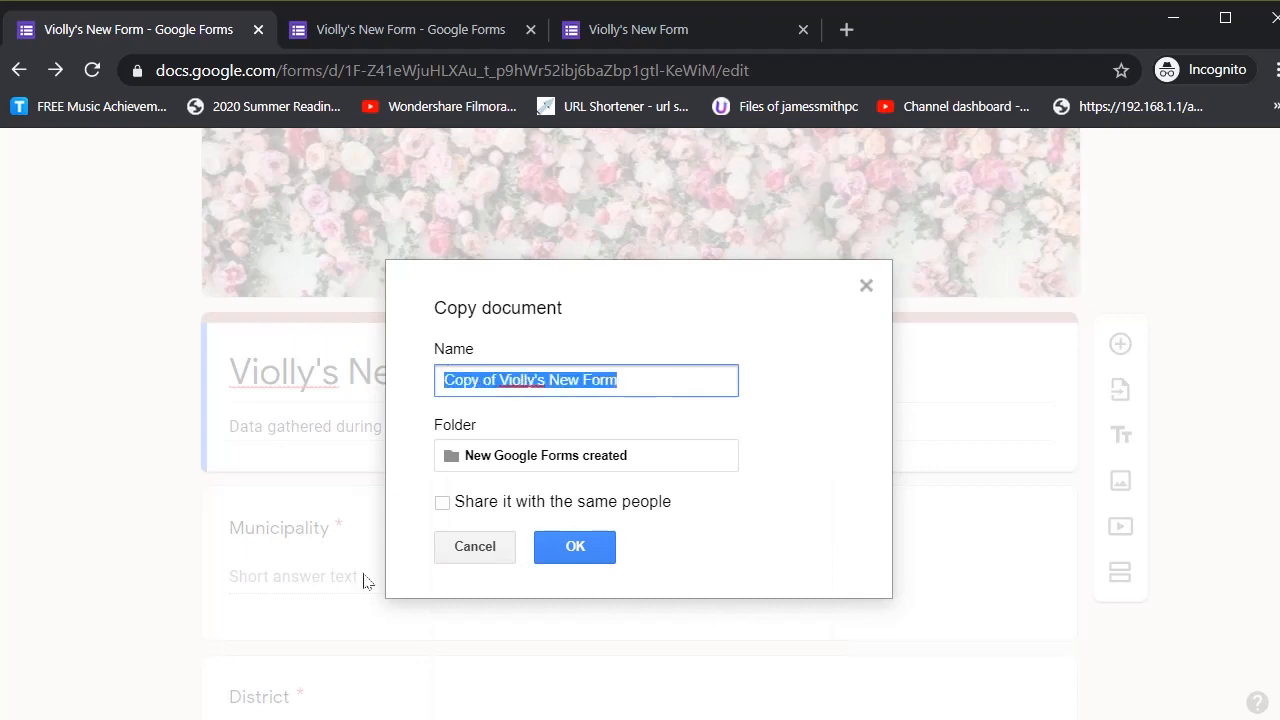
left_click(477, 558)
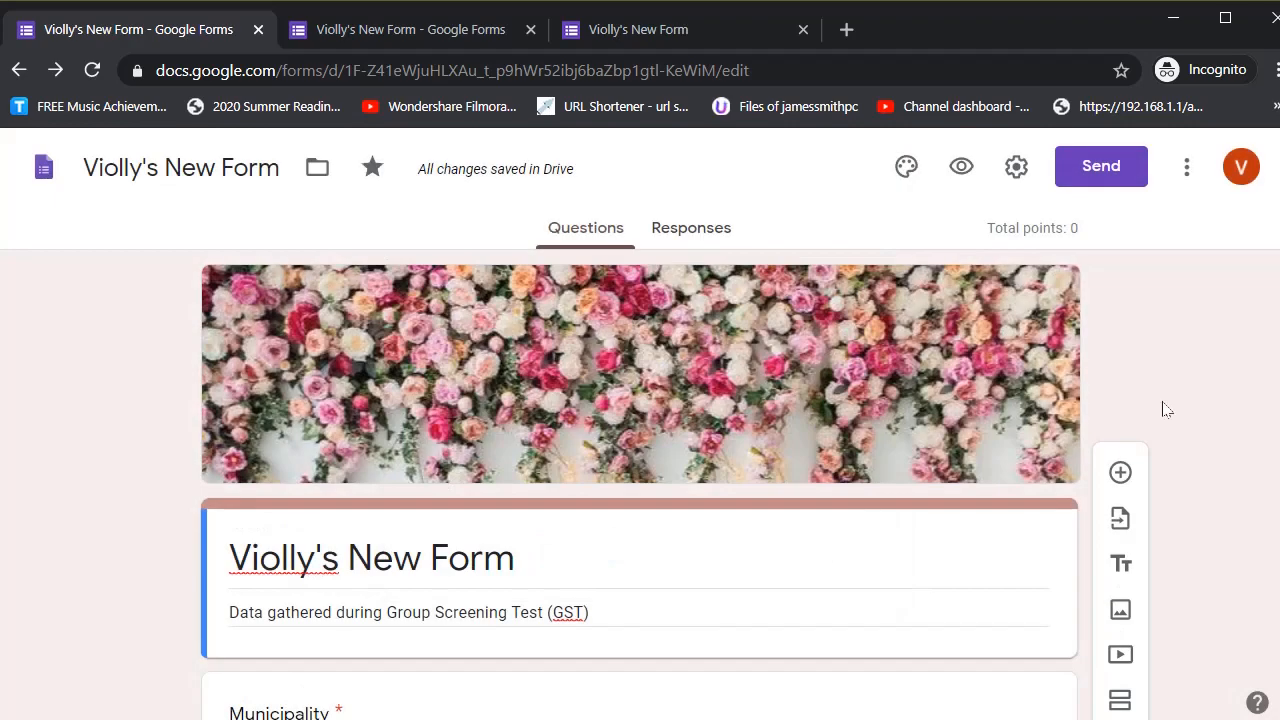
- Open the form's pre-filled link page, look through its questions, and get a link without filling in any answers
left_click(1186, 166)
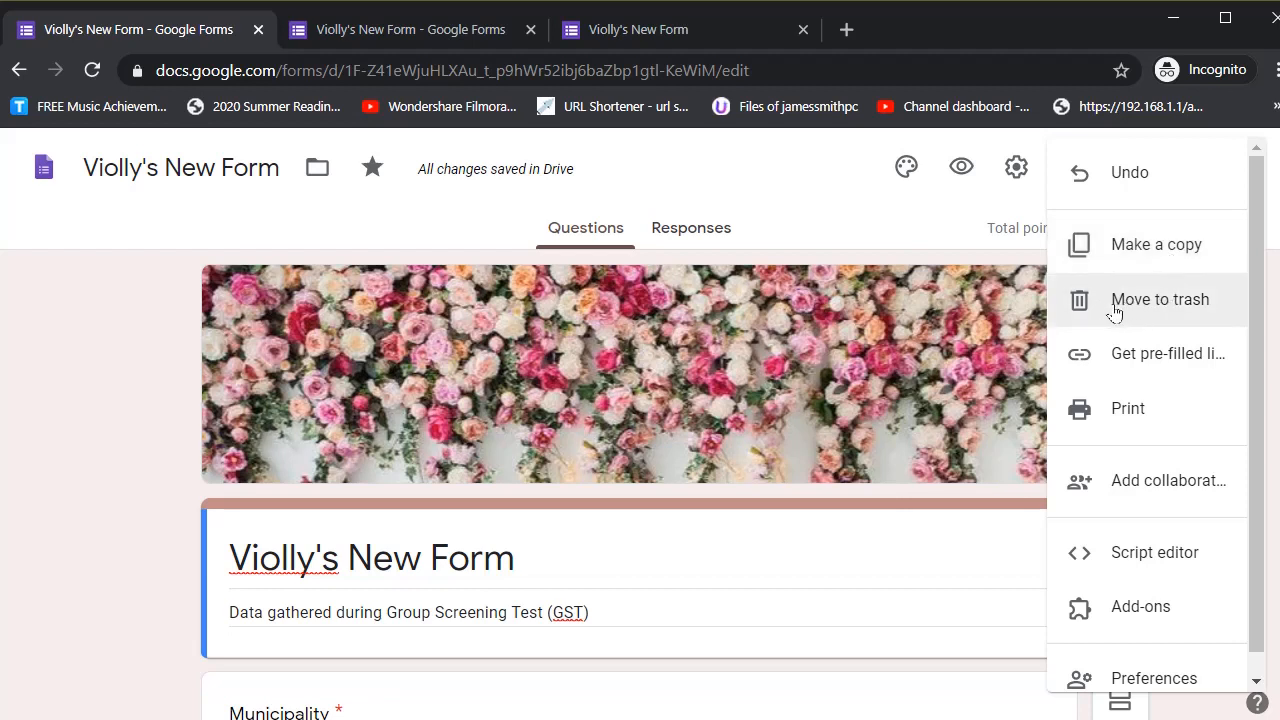
scroll(1128, 488, "down", 1)
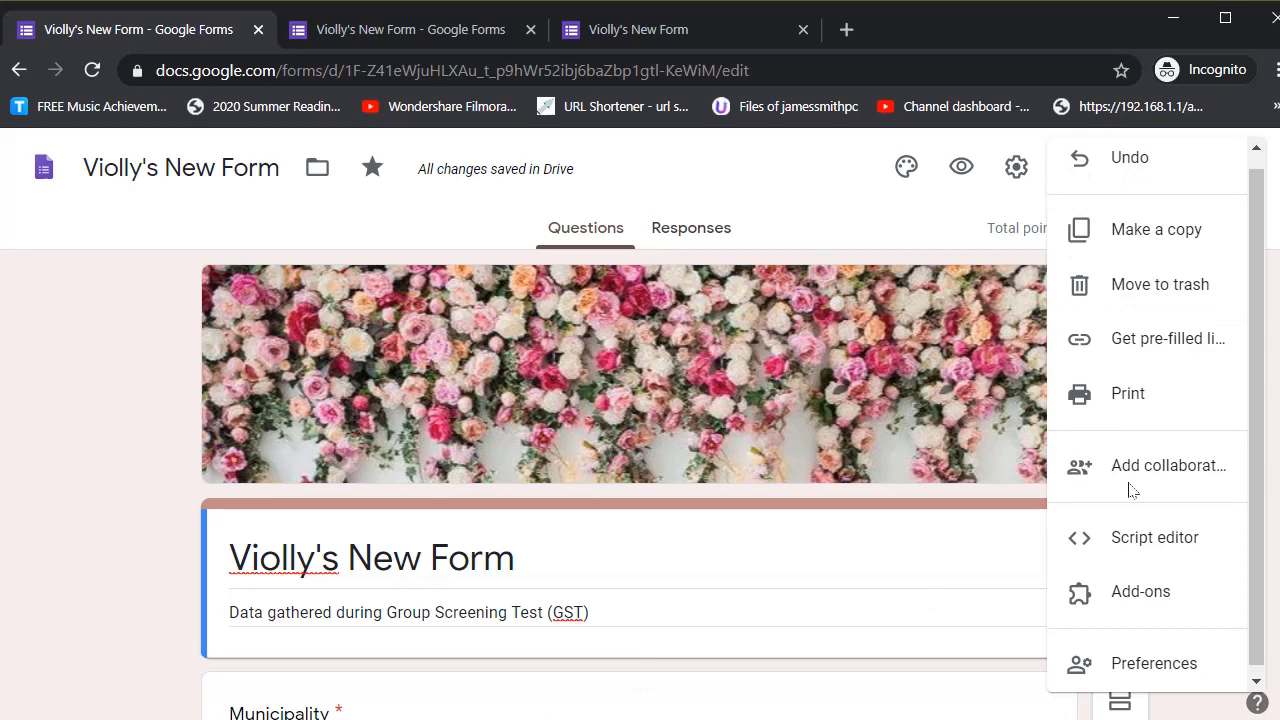
left_click(1190, 346)
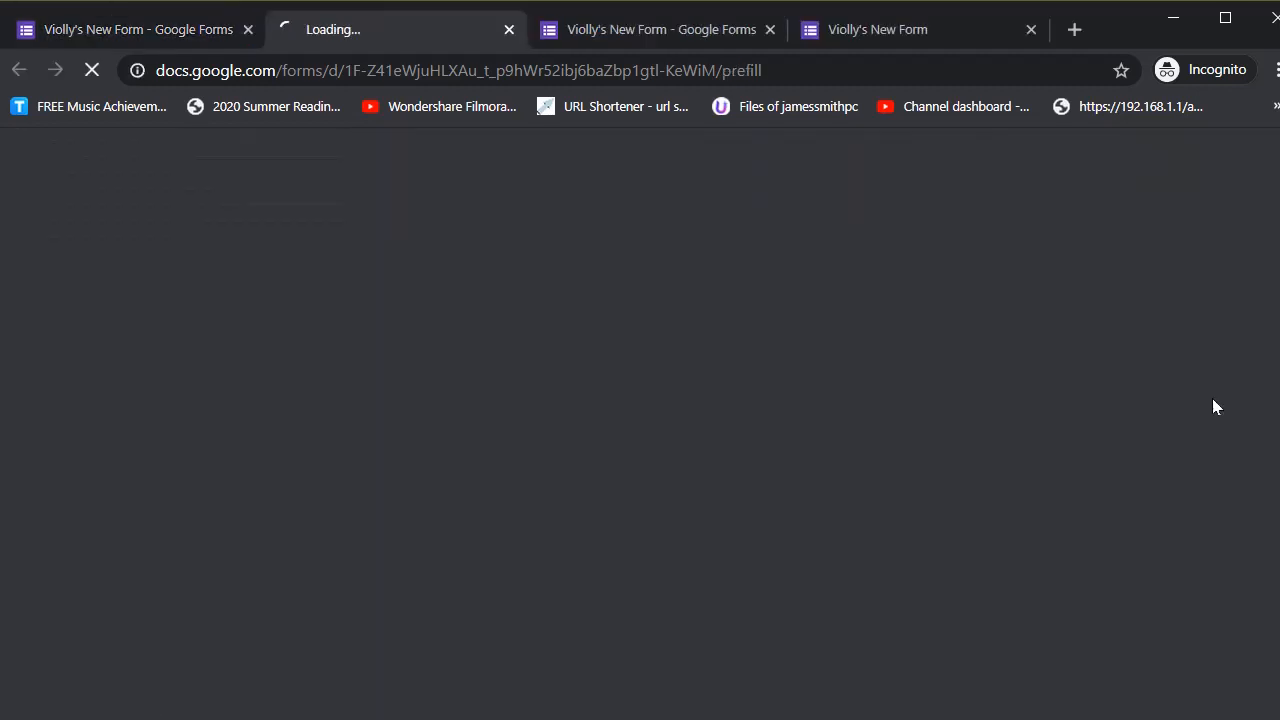
scroll(615, 273, "down", 10)
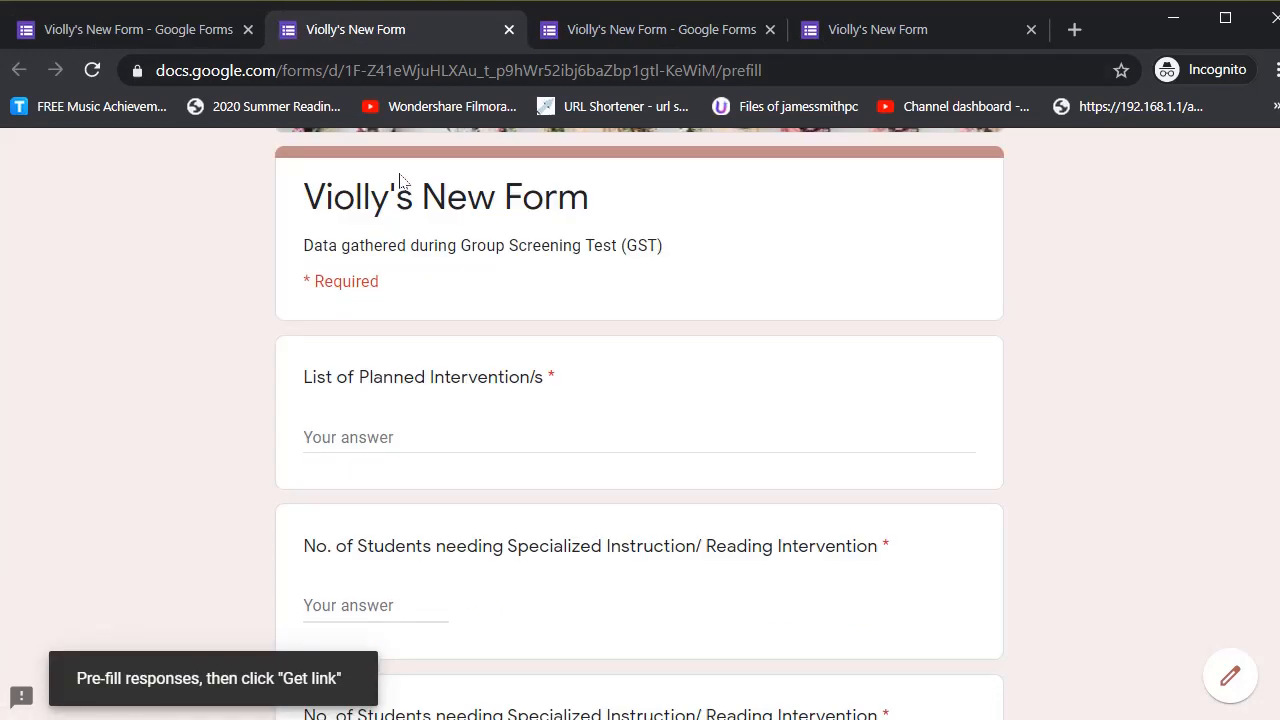
scroll(615, 273, "down", 20)
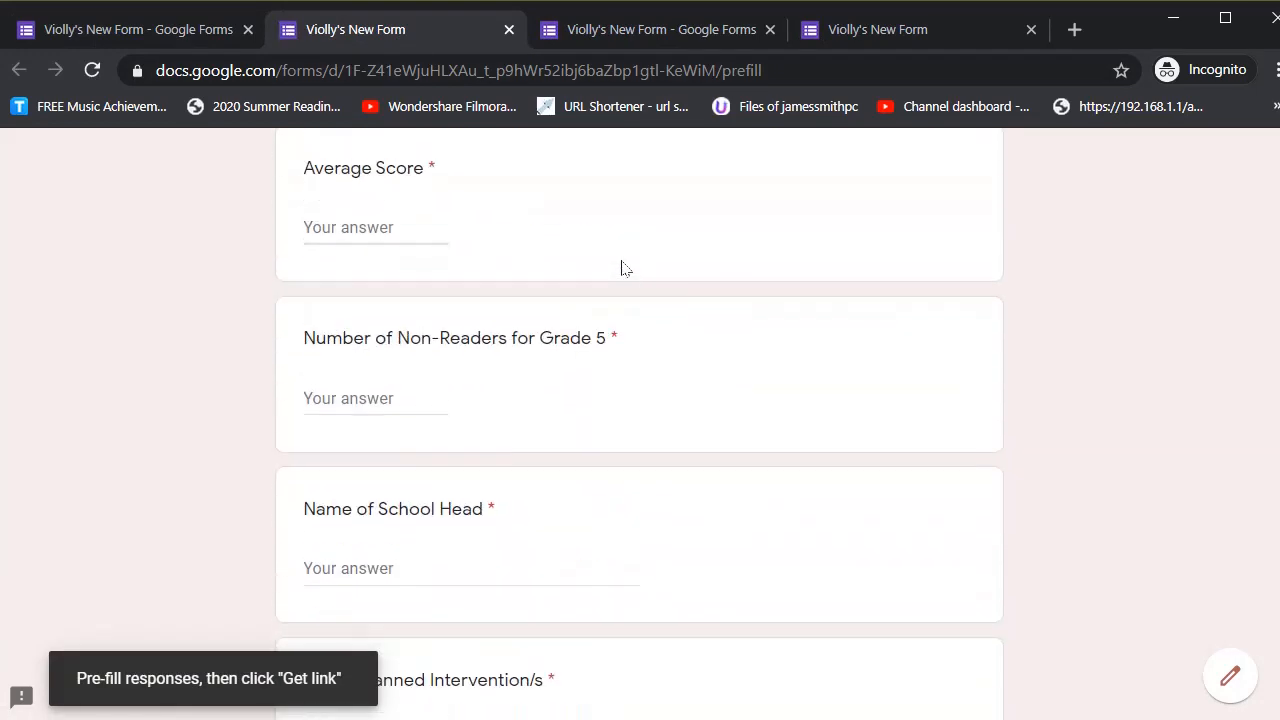
scroll(623, 267, "down", 10)
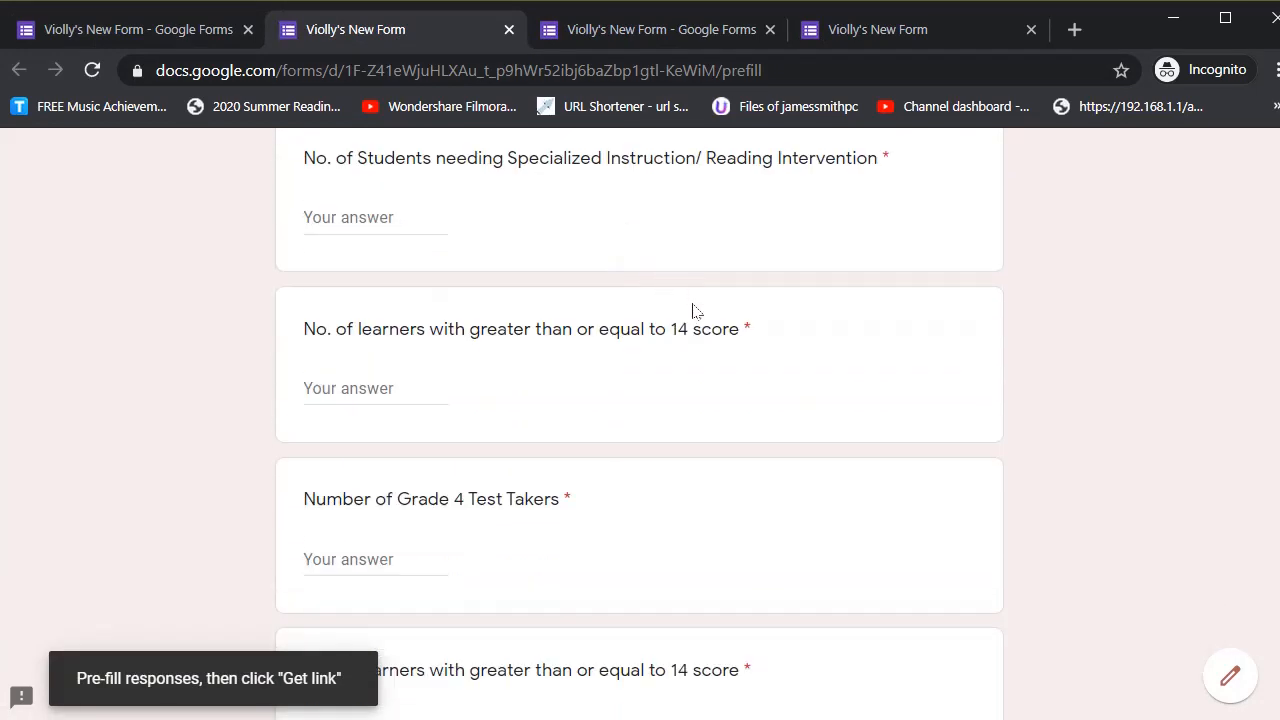
scroll(673, 518, "down", 5)
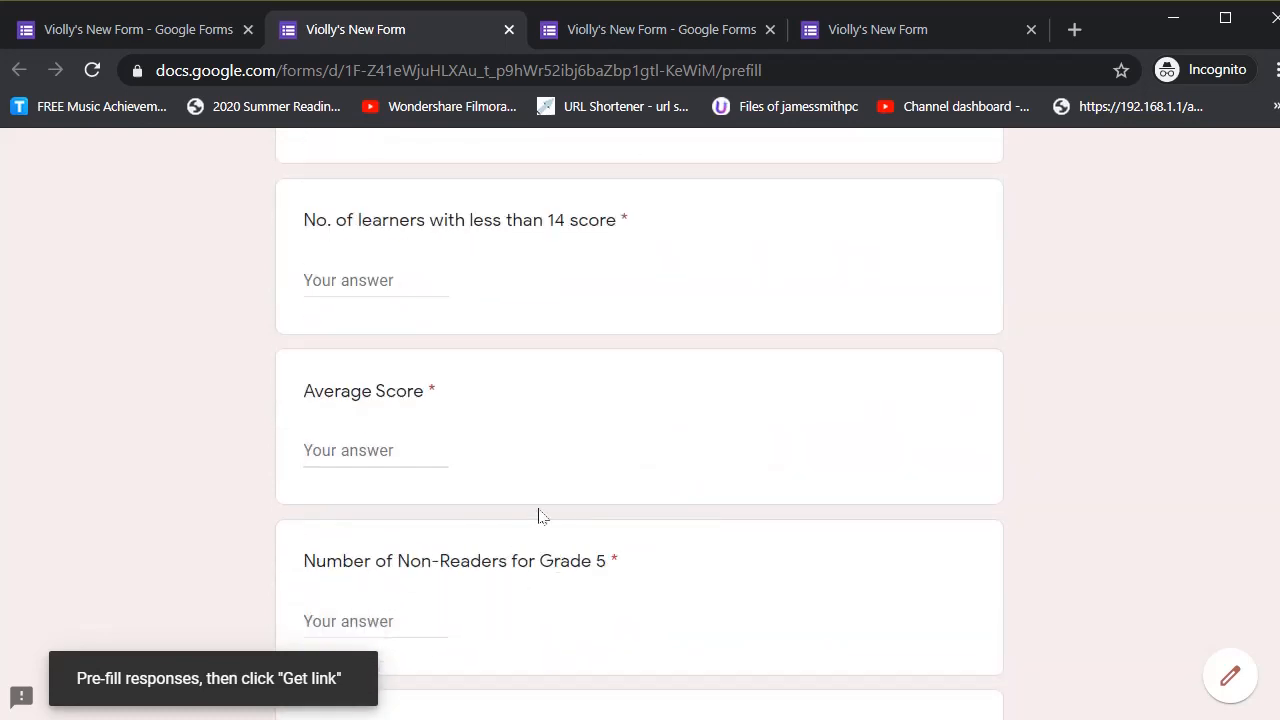
scroll(538, 515, "down", 10)
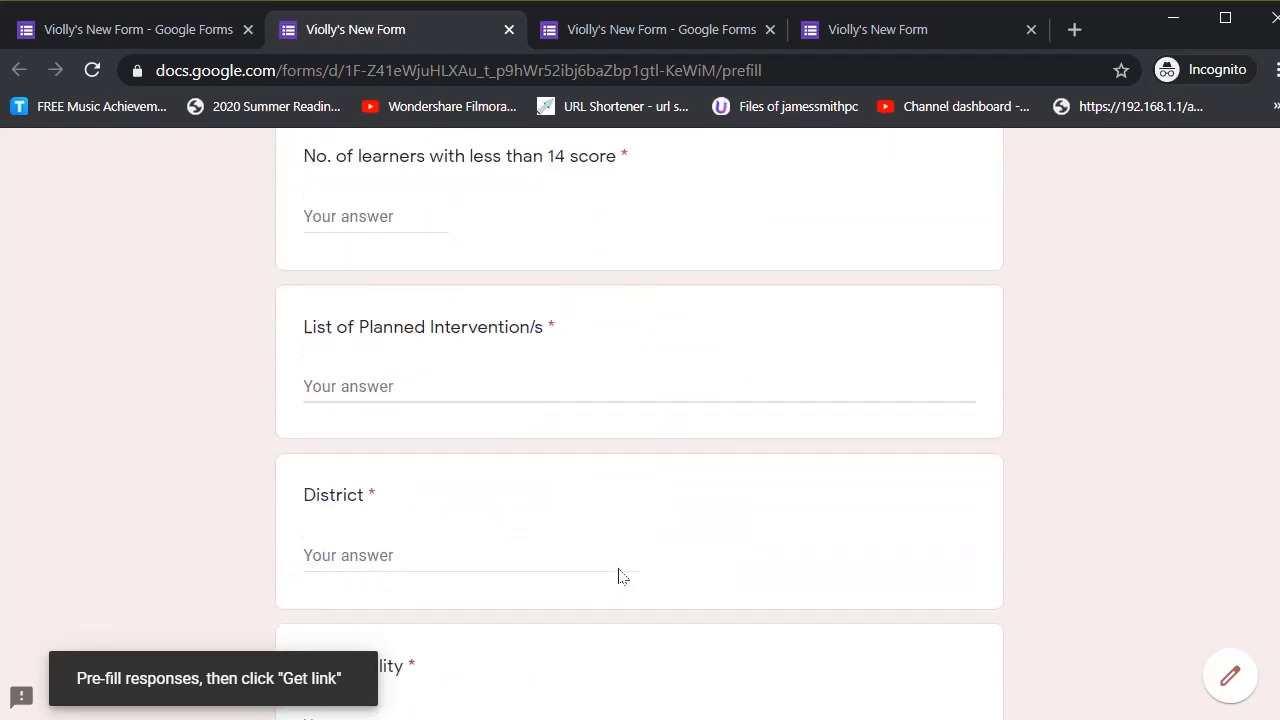
scroll(620, 580, "down", 3)
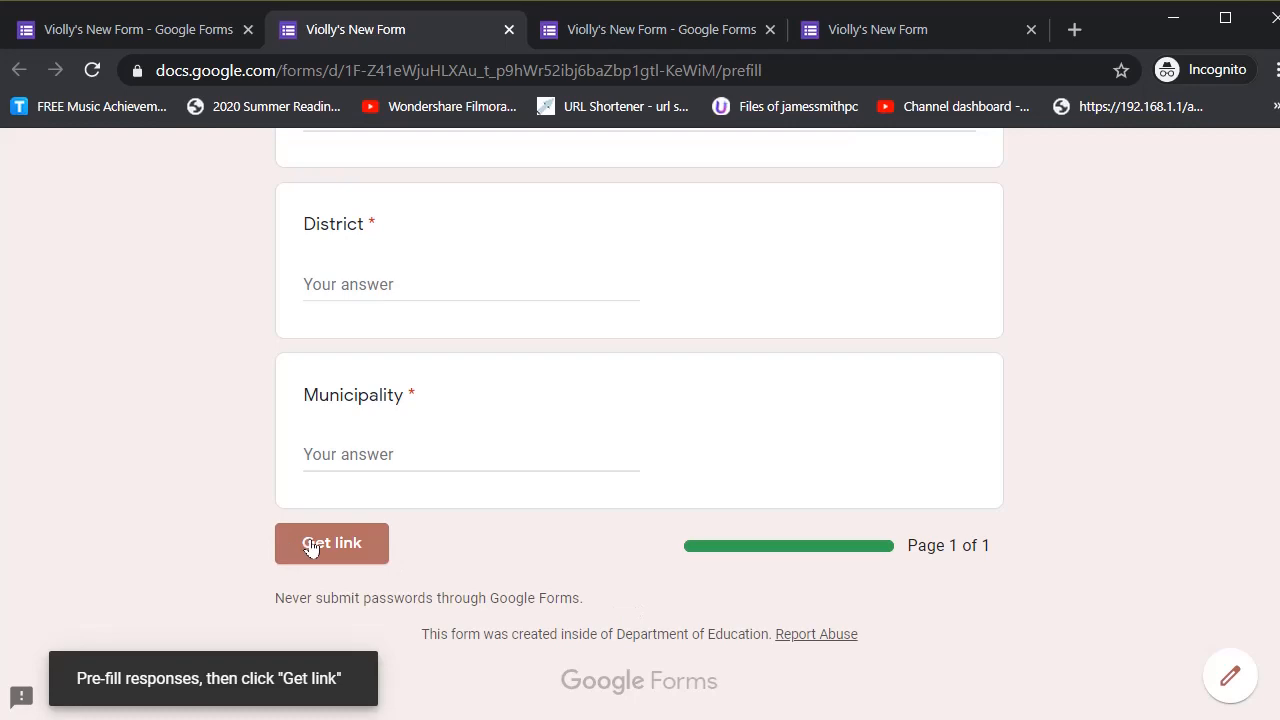
left_click(311, 547)
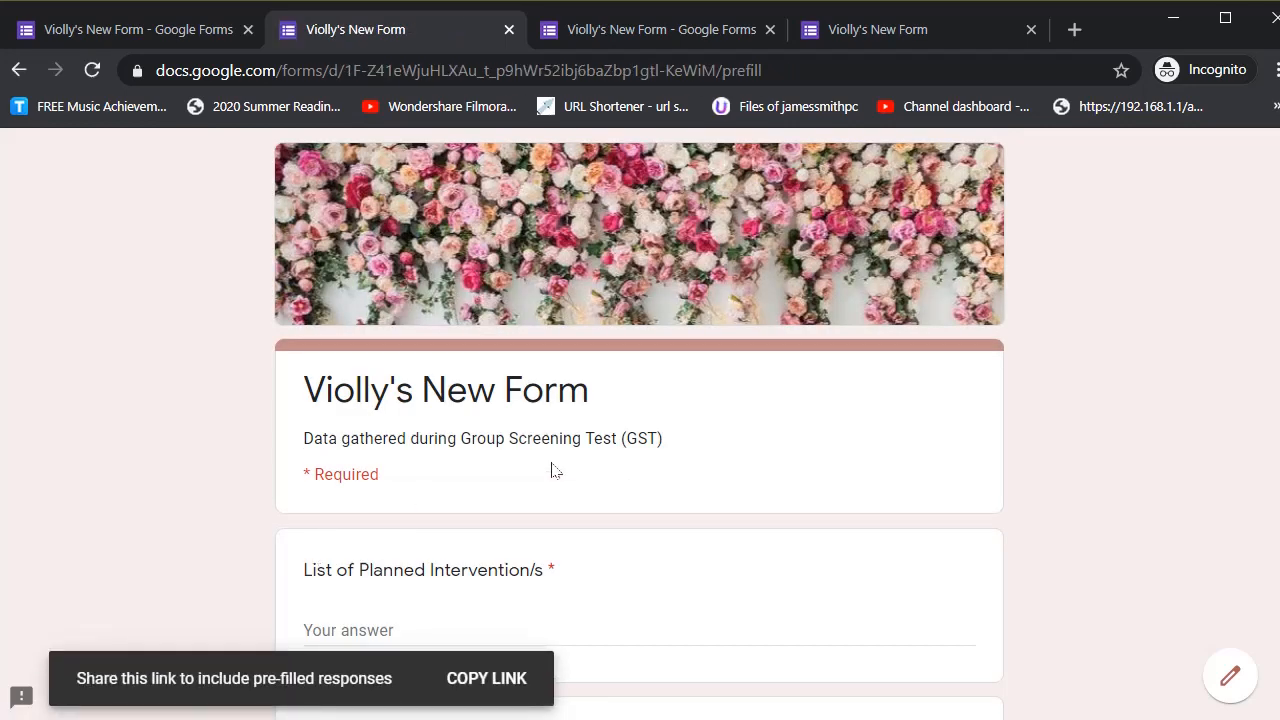
- Look over the pre-fill version of the form, switch it to editing, and close that duplicate form tab
scroll(556, 470, "down", 10)
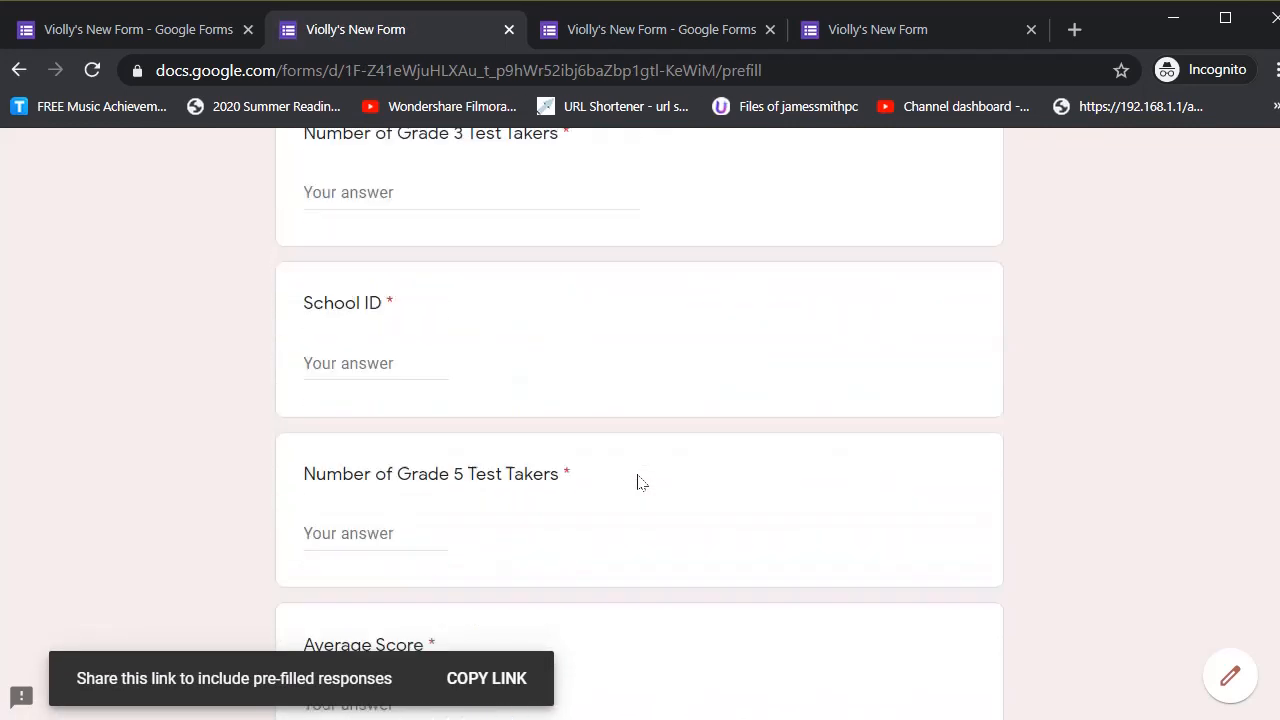
scroll(637, 482, "up", 4)
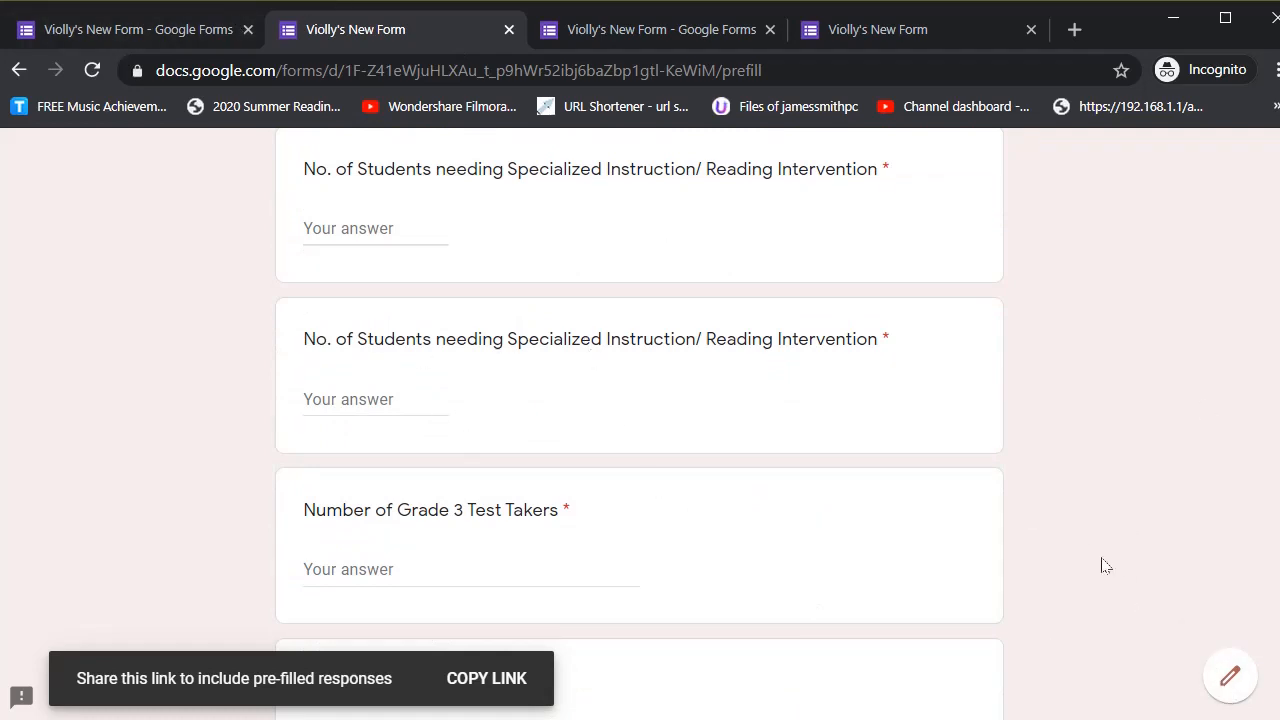
left_click(1240, 677)
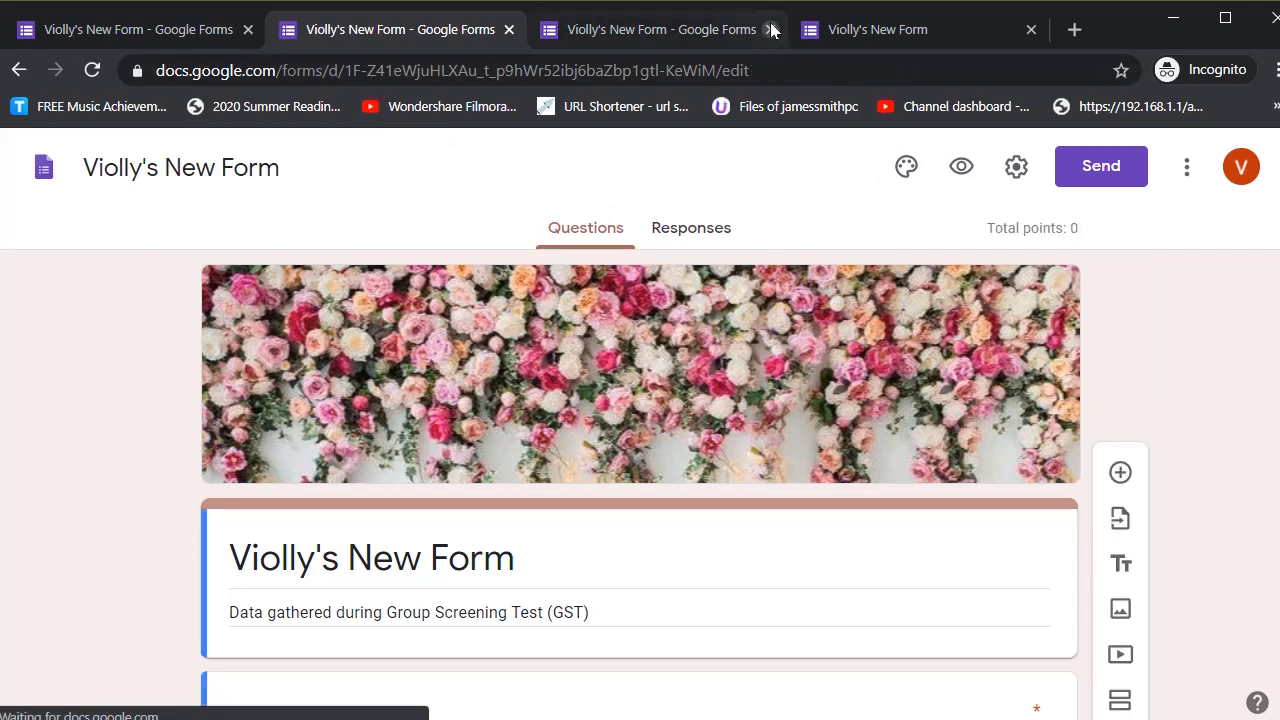
left_click(509, 30)
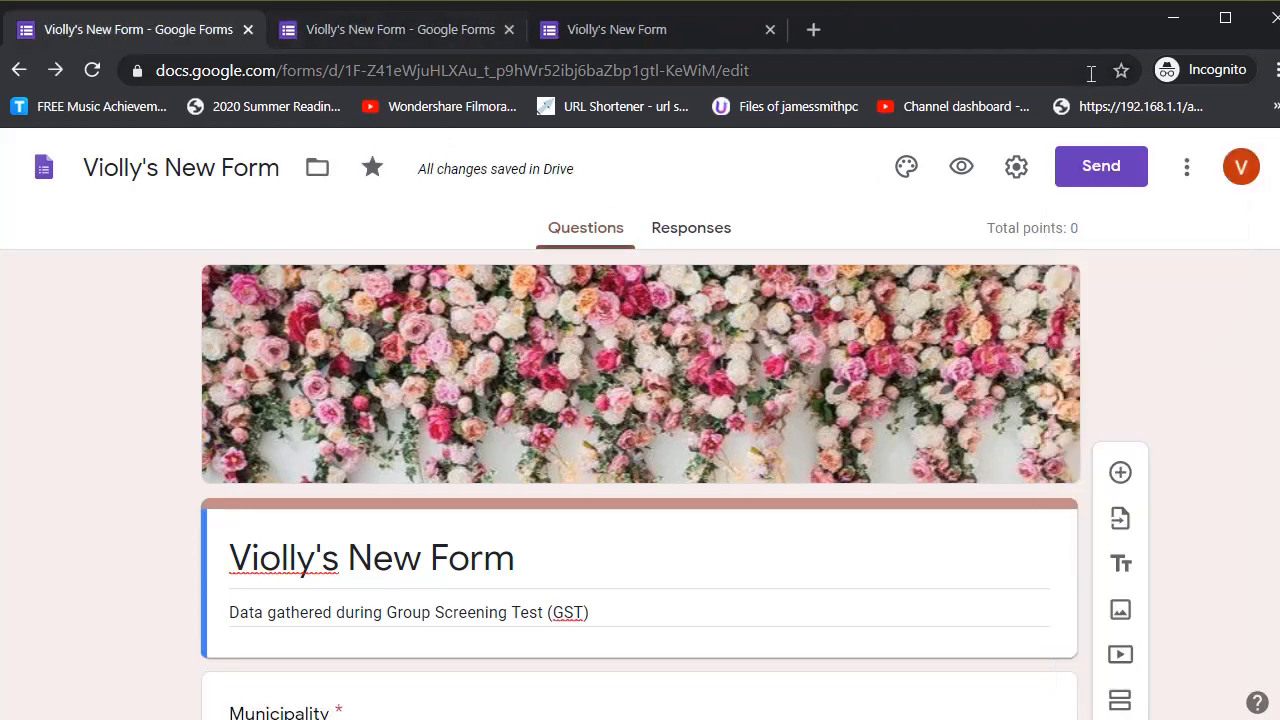
- Review the form's additional options and try to open its script editor
left_click(1187, 166)
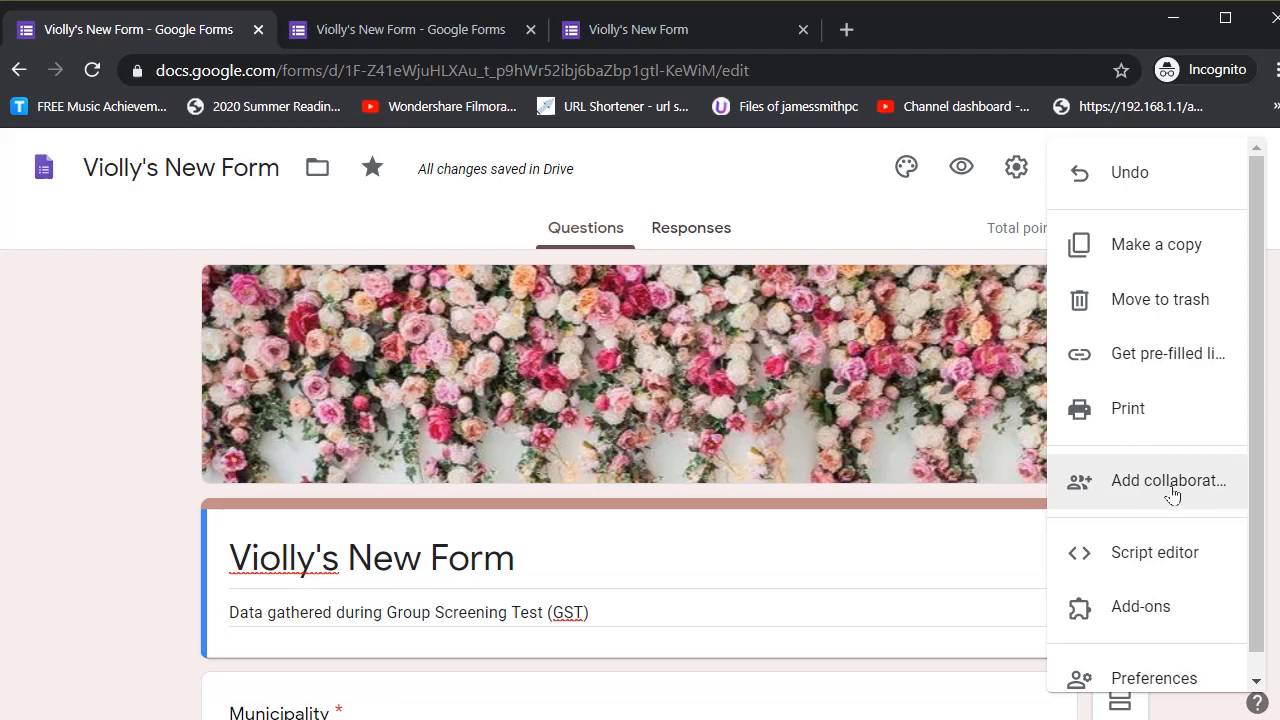
left_click(628, 152)
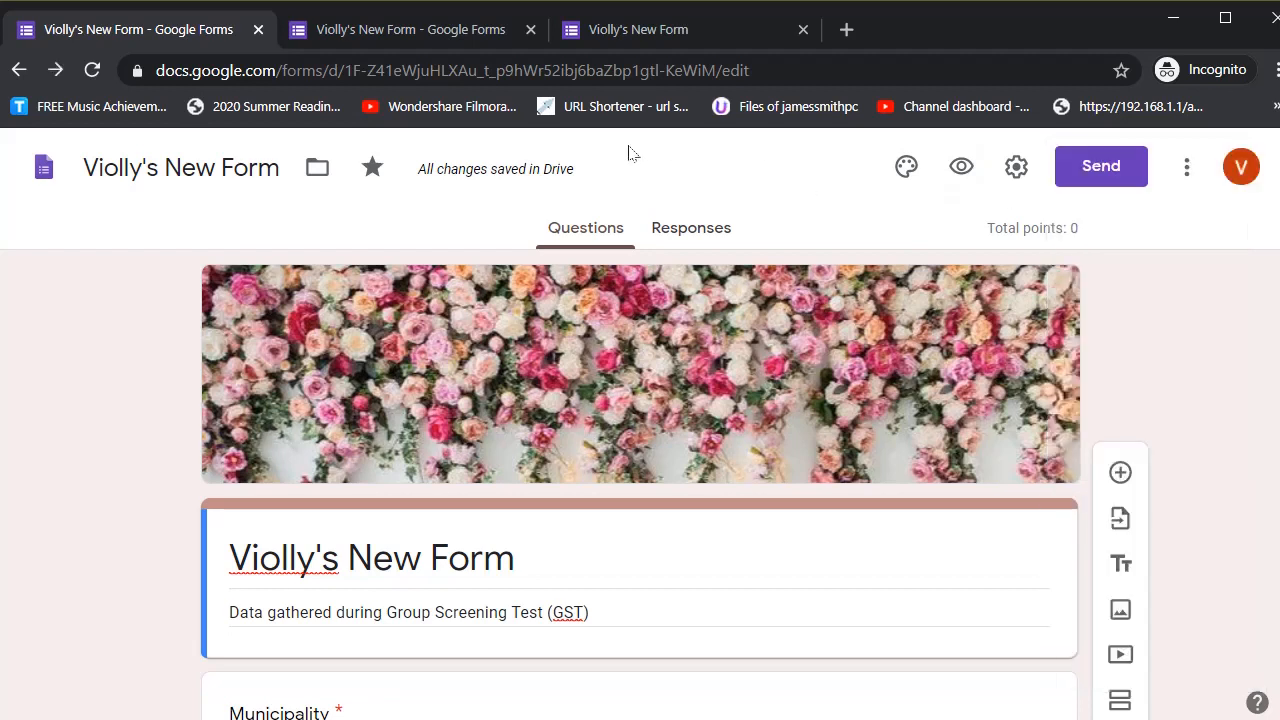
left_click(1190, 170)
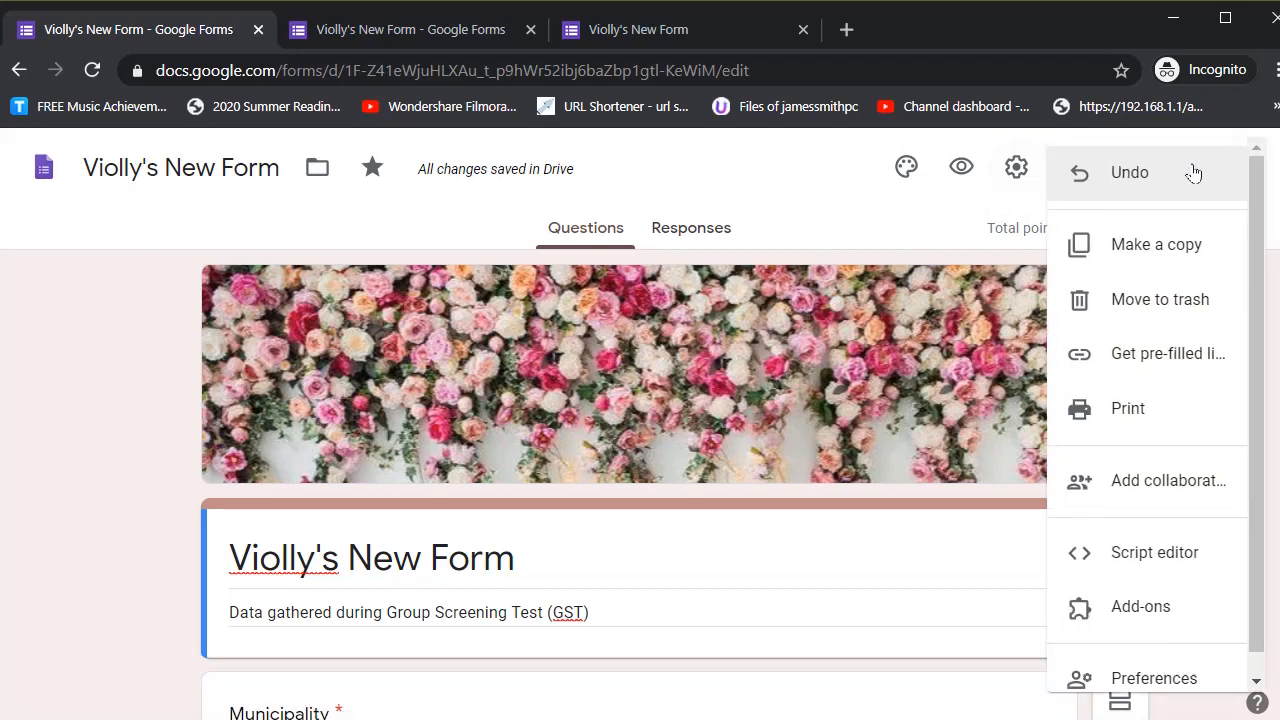
left_click(1166, 580)
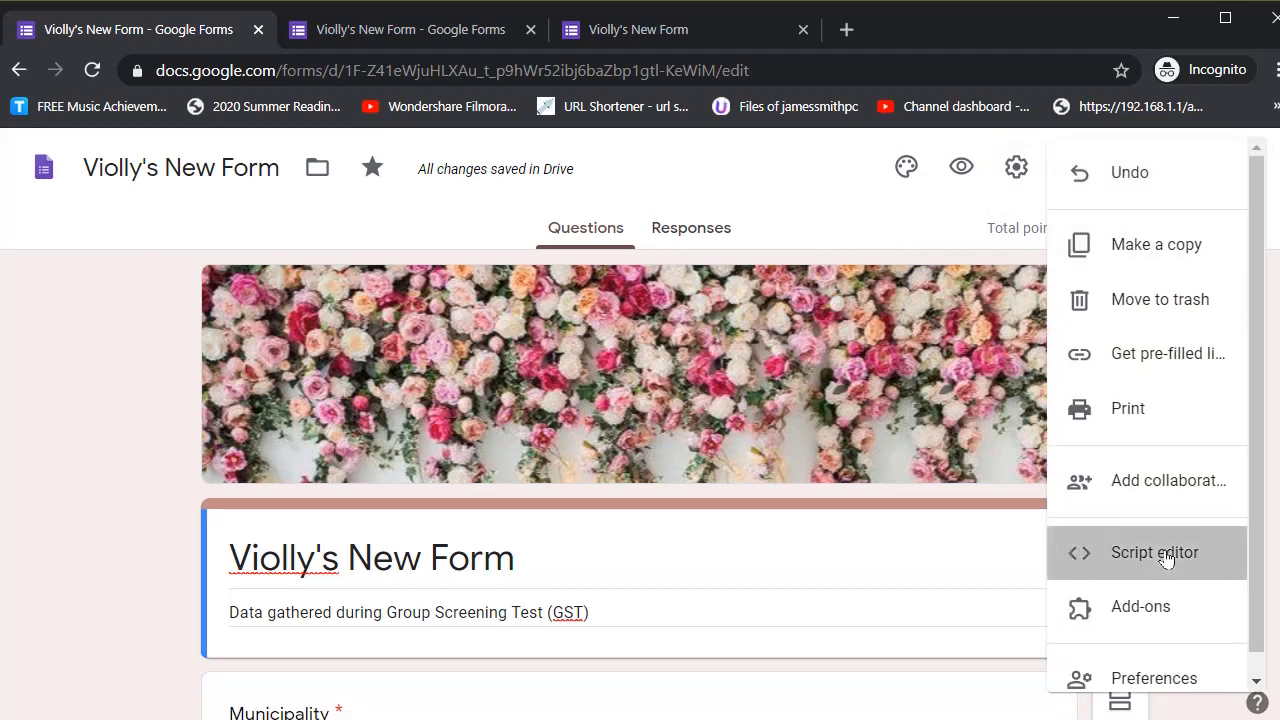
- Open the form's add-ons in G Suite Marketplace and browse the apps that work with Forms
left_click(1184, 168)
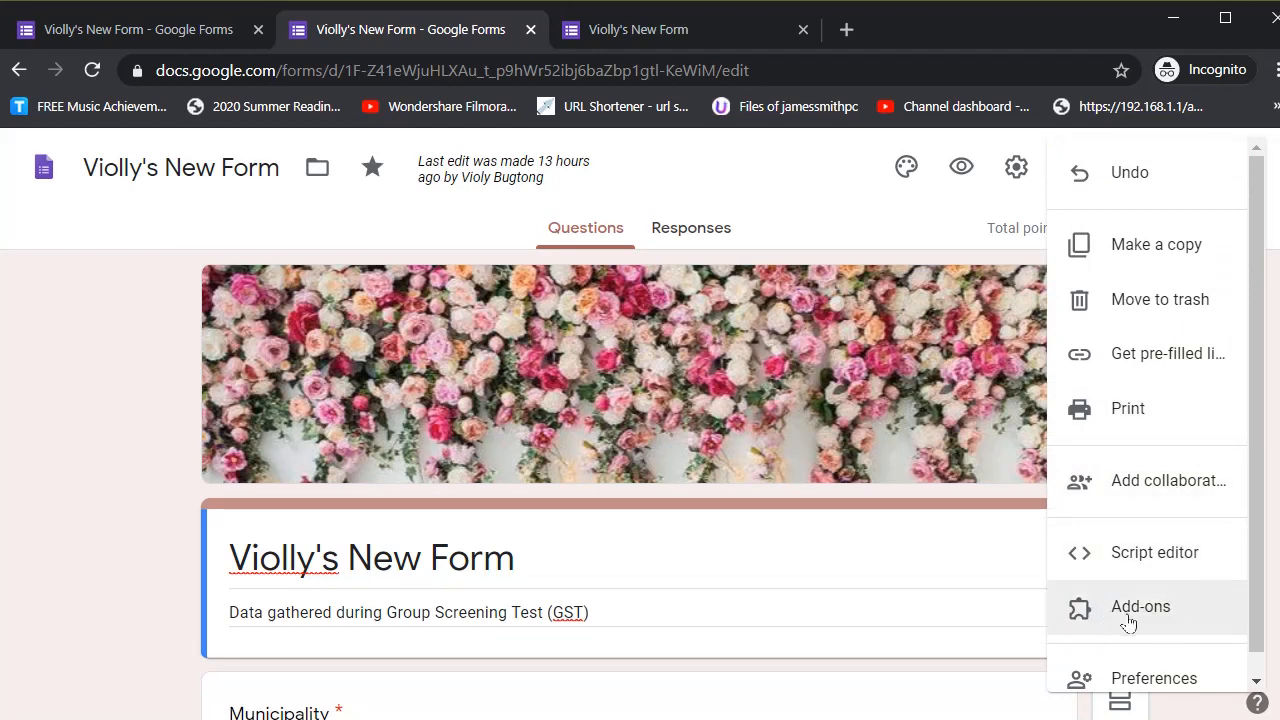
left_click(1141, 617)
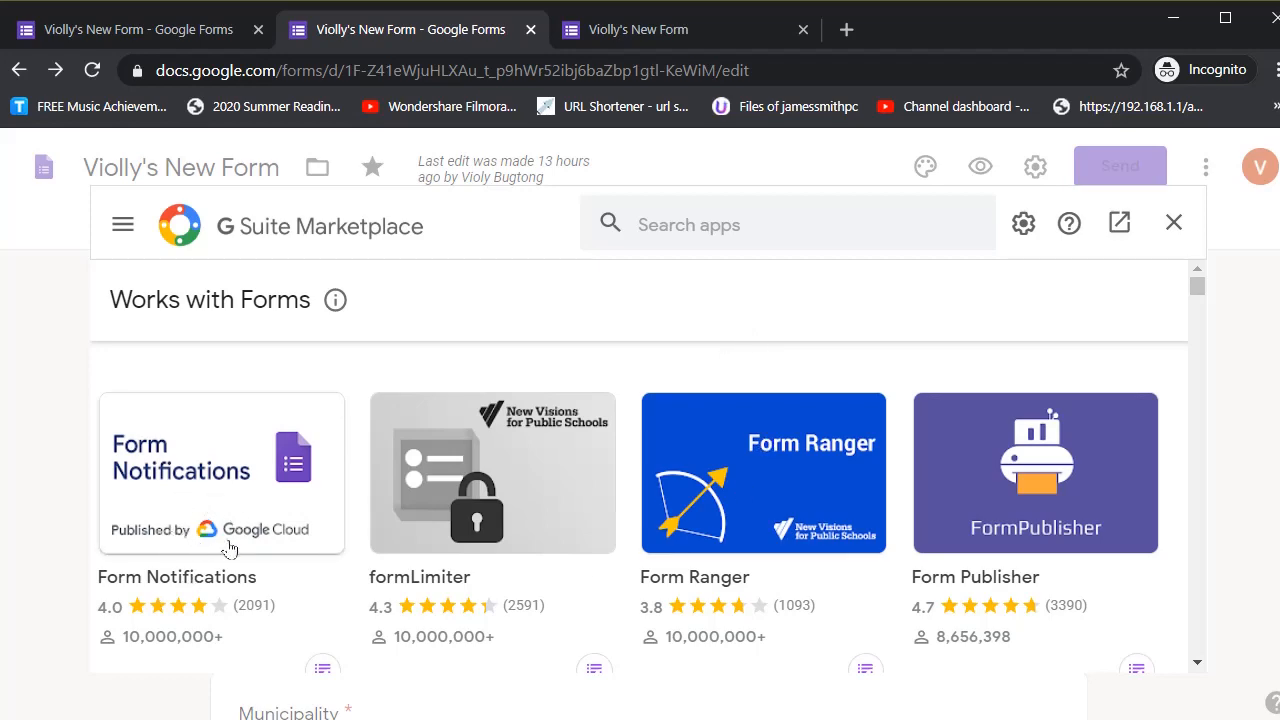
scroll(266, 543, "down", 1)
scroll(266, 543, "down", 2)
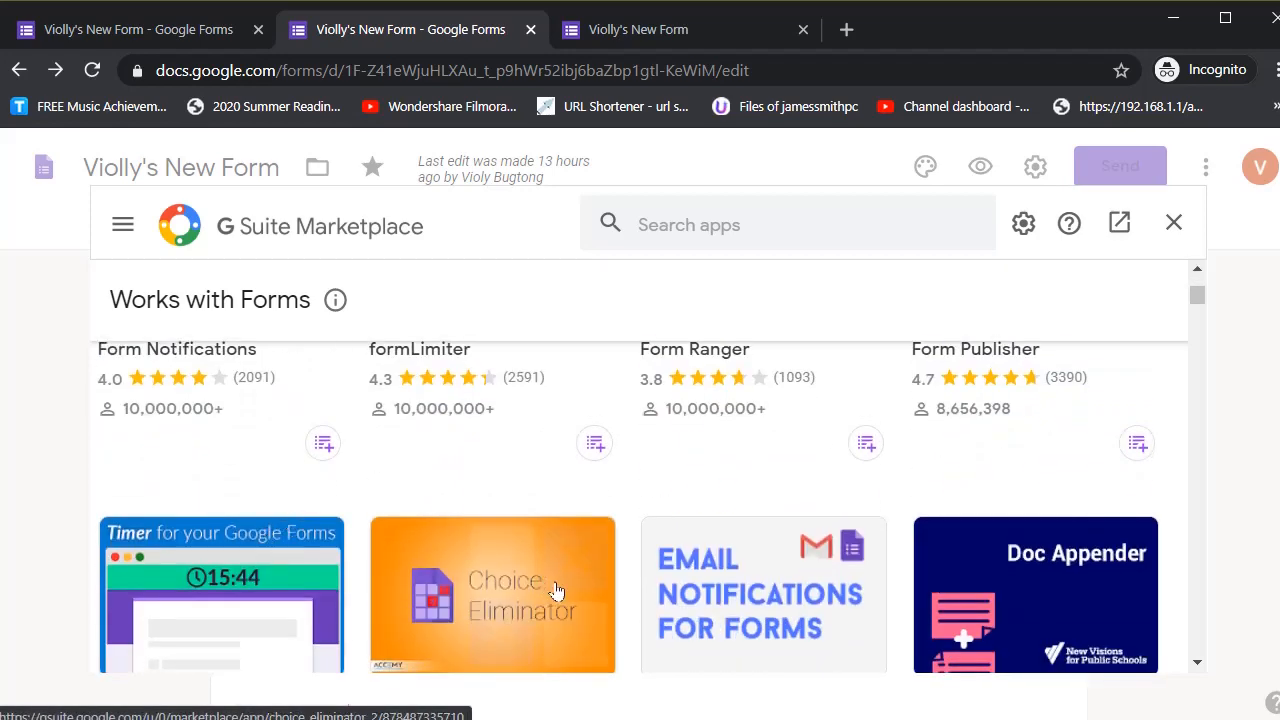
scroll(556, 591, "down", 1)
scroll(556, 591, "up", 2)
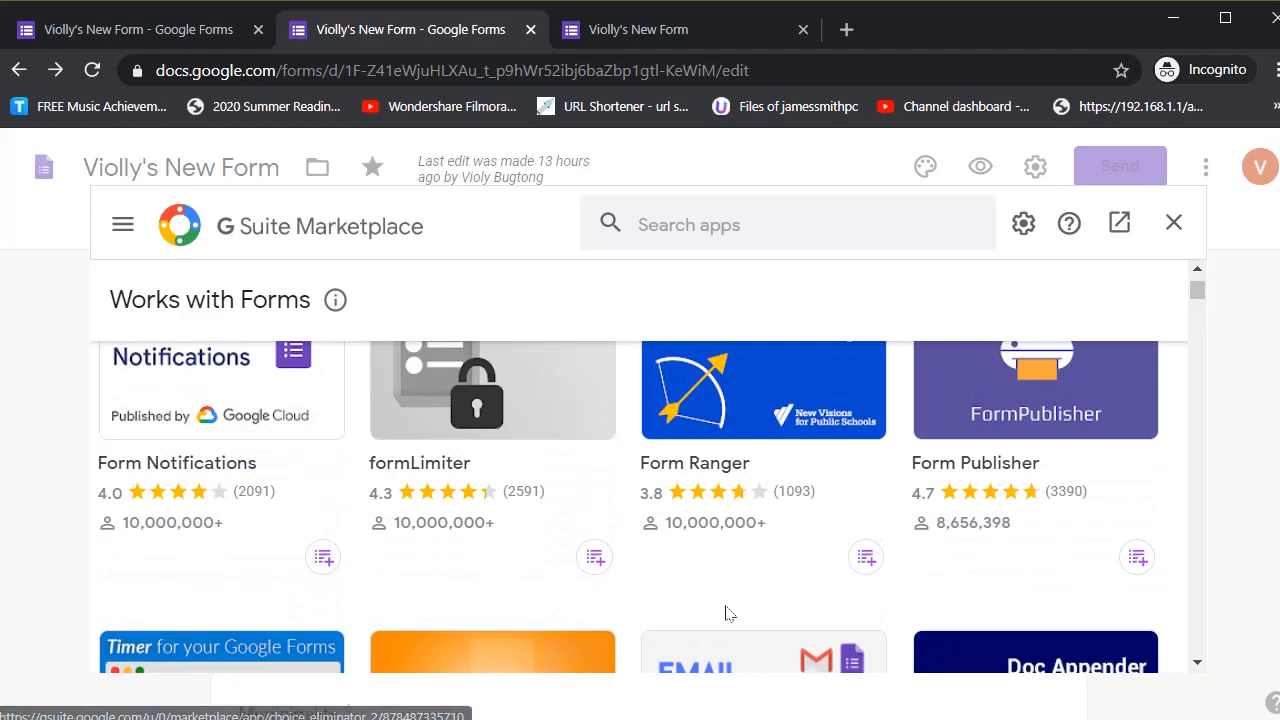
scroll(880, 613, "down", 3)
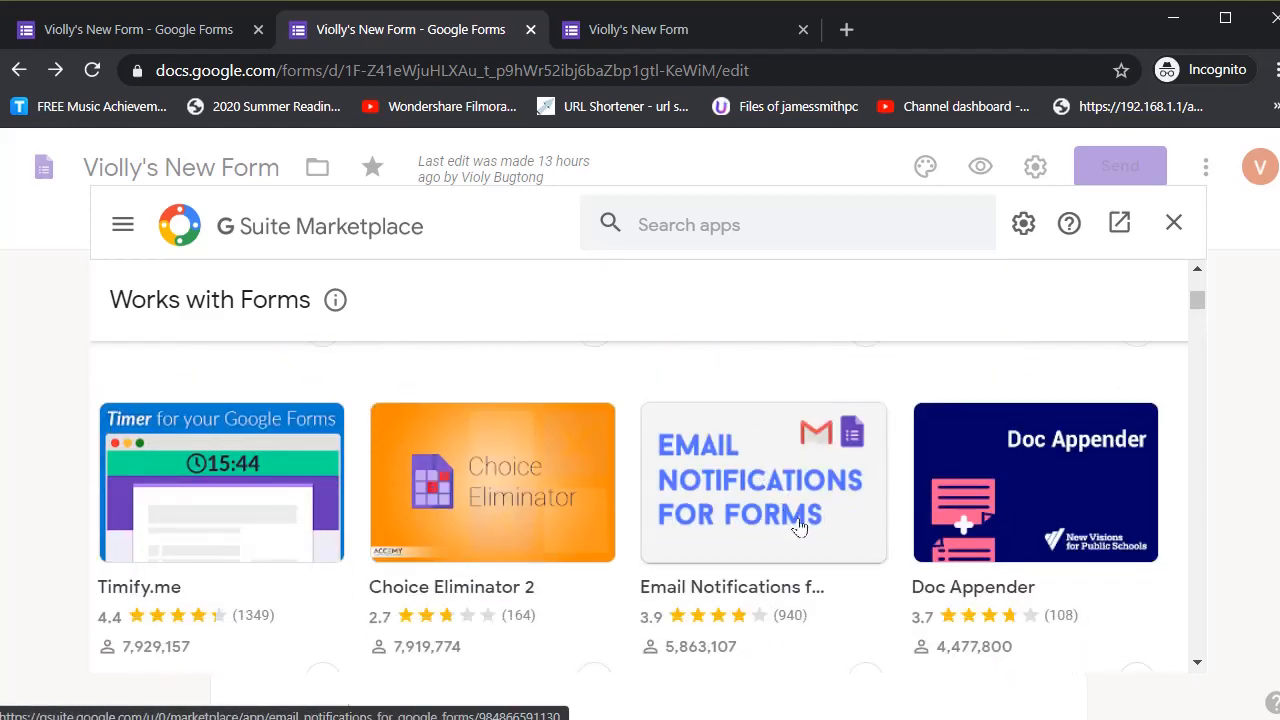
scroll(797, 527, "down", 1)
scroll(608, 511, "down", 1)
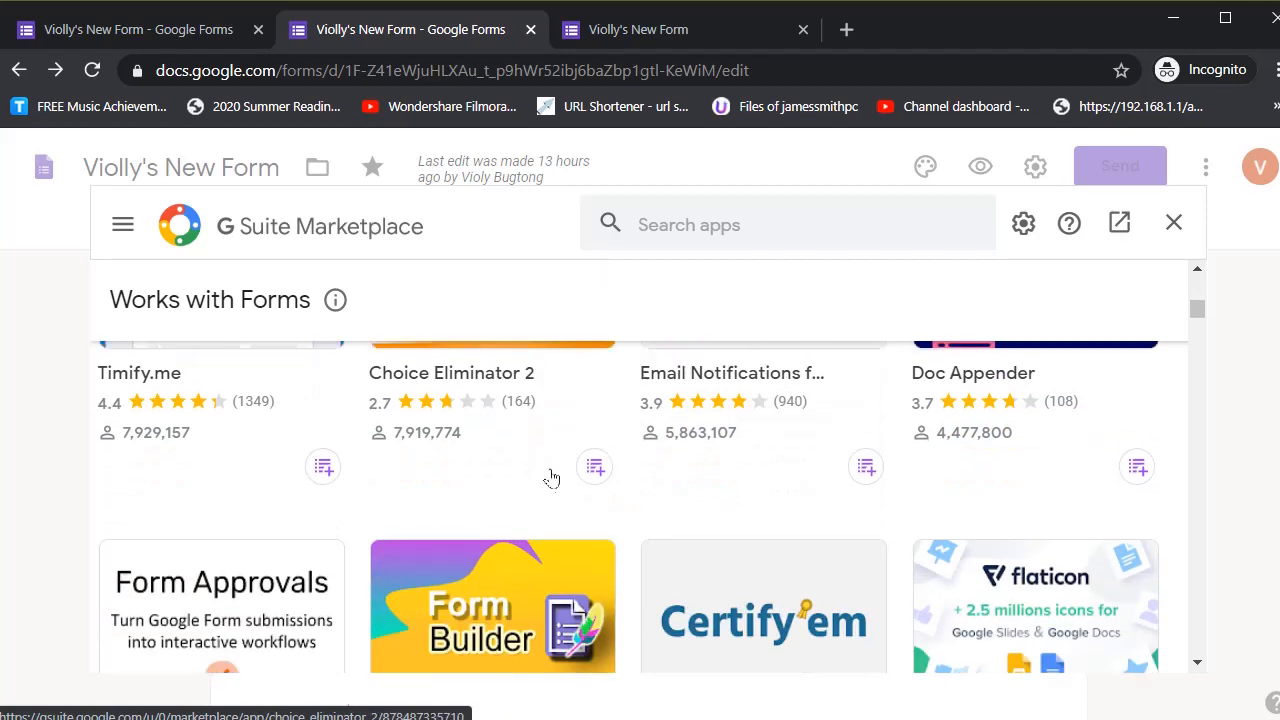
scroll(771, 580, "up", 5)
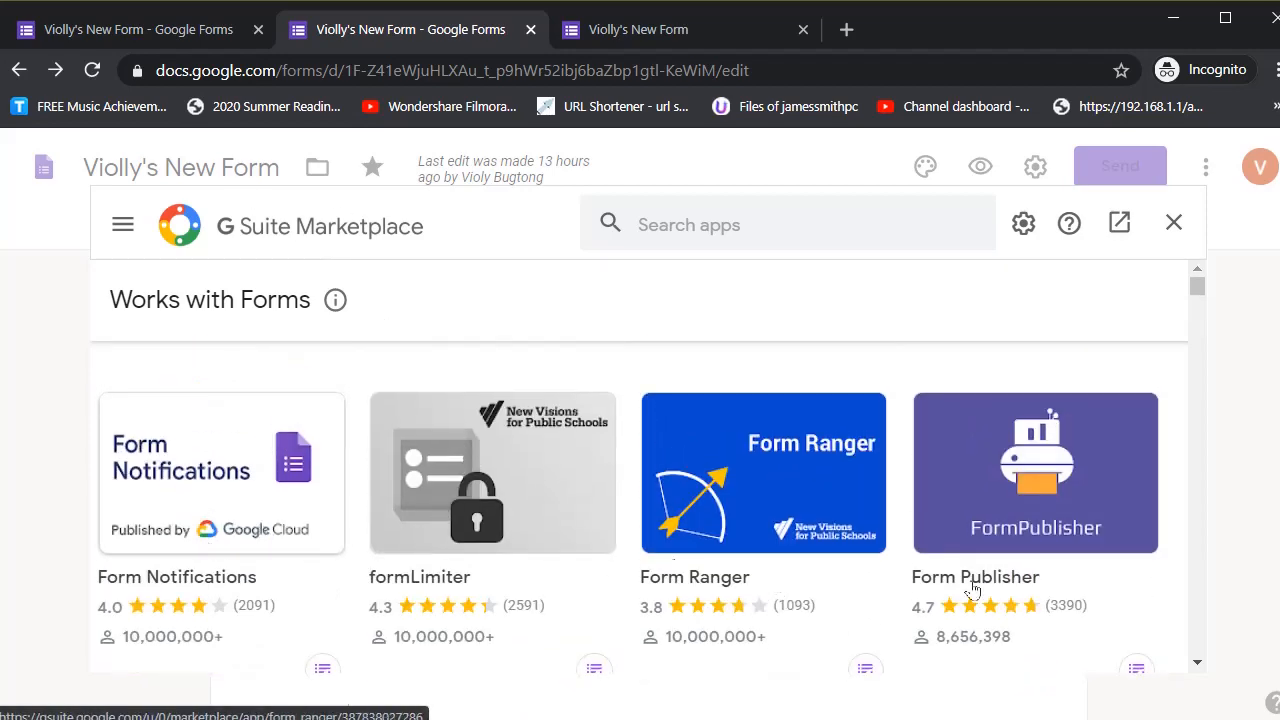
- Examine the Form Publisher and Form Ranger add-on pages for their installation availability
left_click(1026, 507)
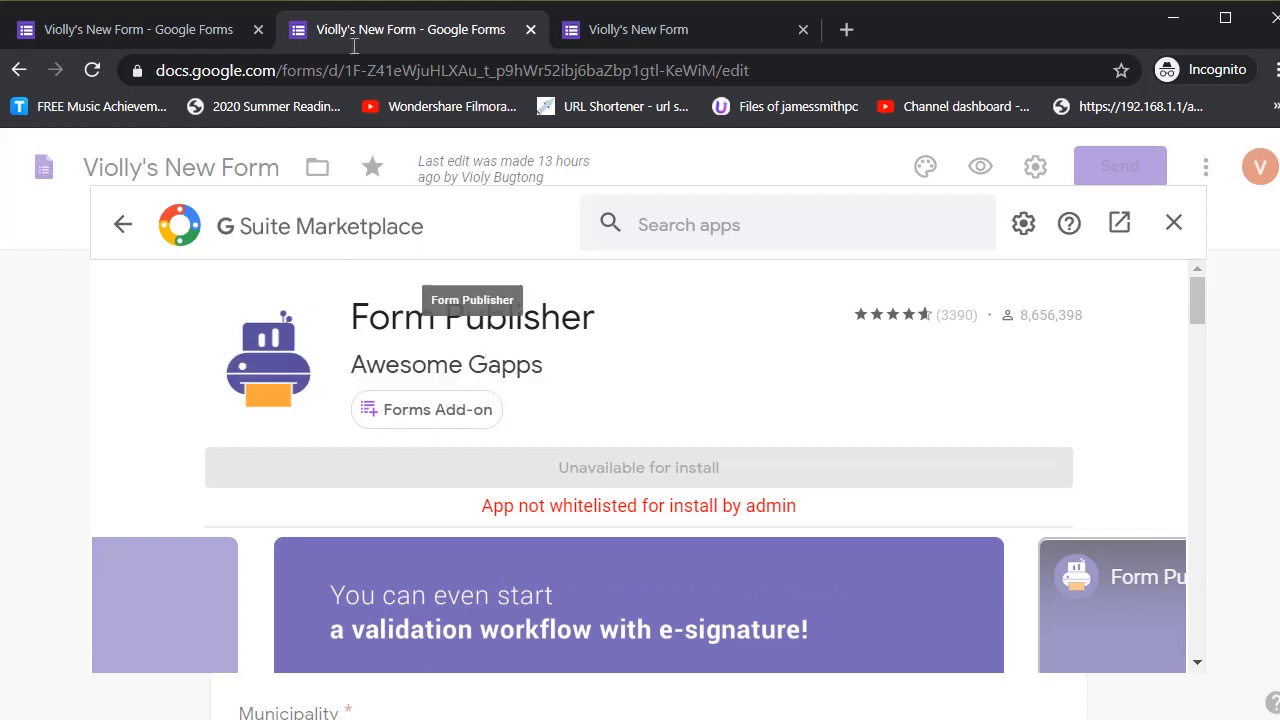
left_click(153, 32)
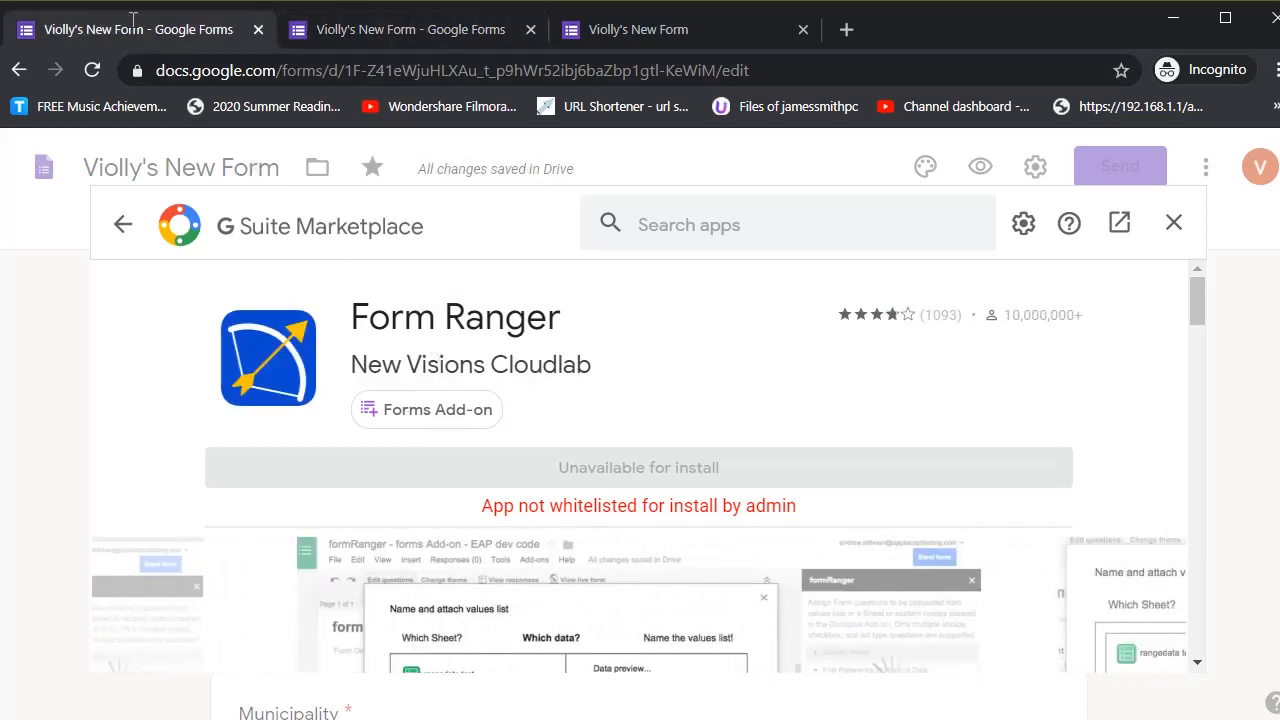
left_click(349, 26)
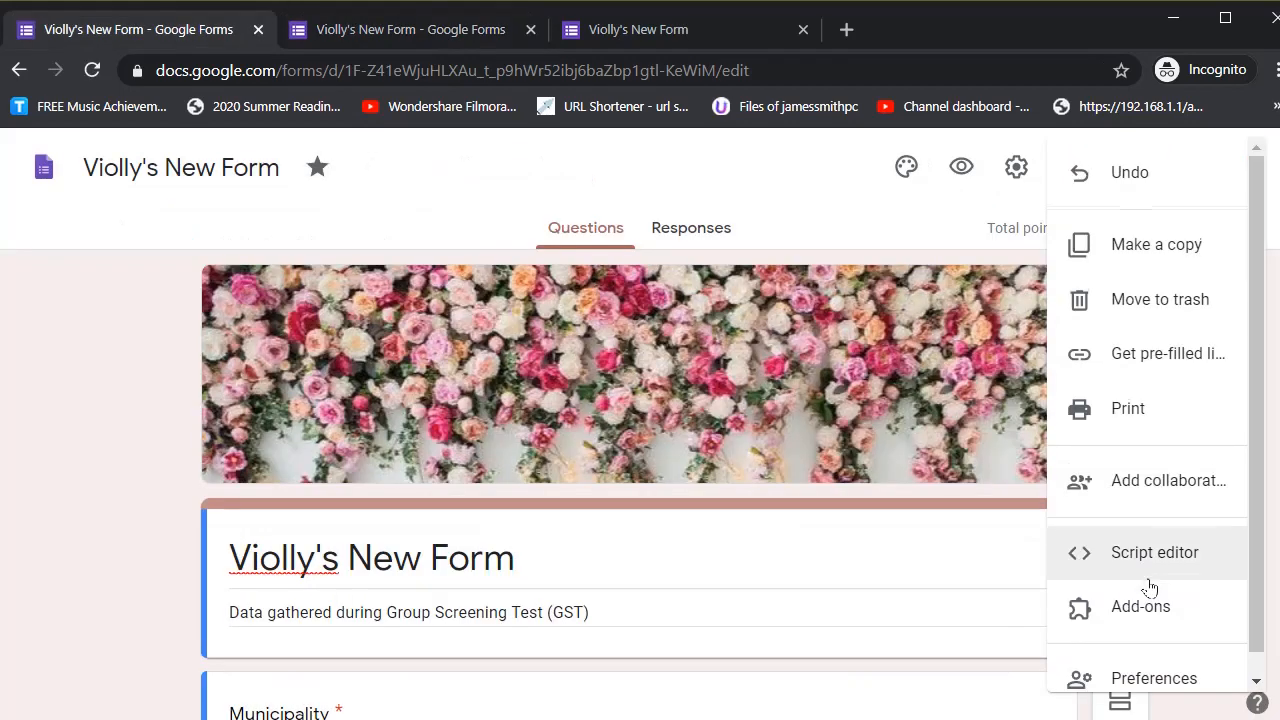
- Open the form preferences and examine the default settings for future forms and new questions
scroll(1150, 587, "down", 1)
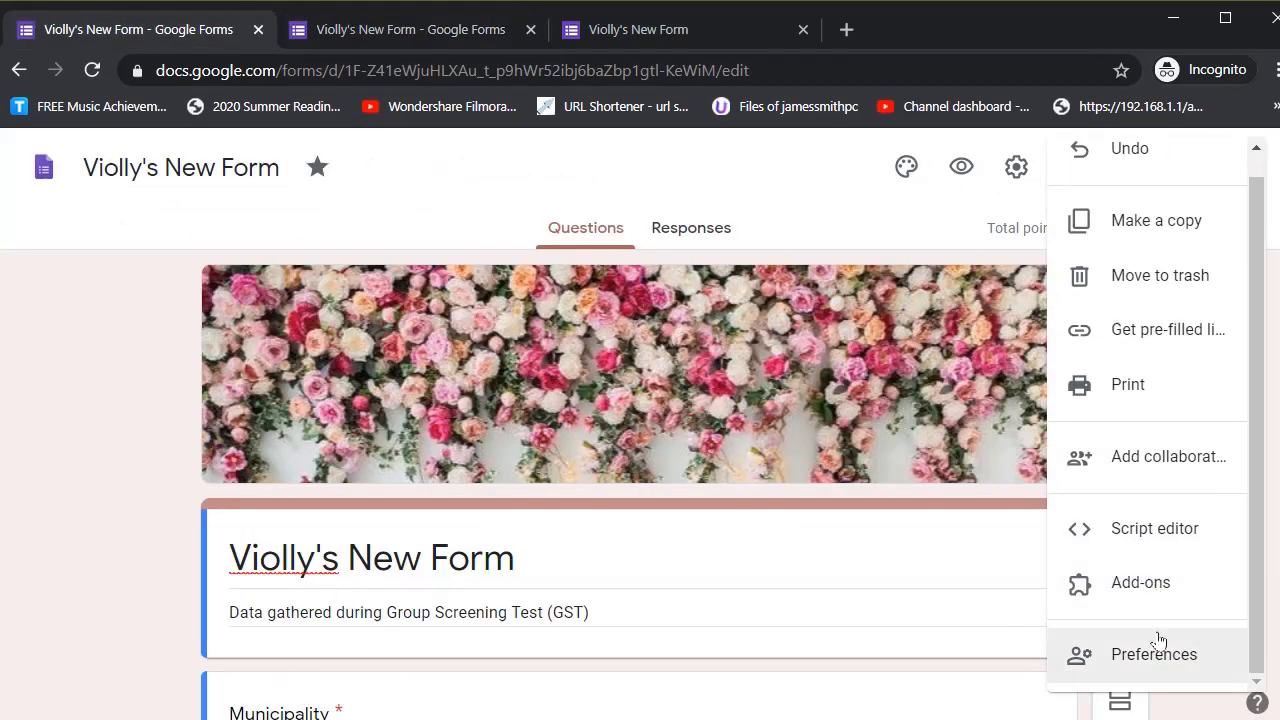
left_click(1086, 676)
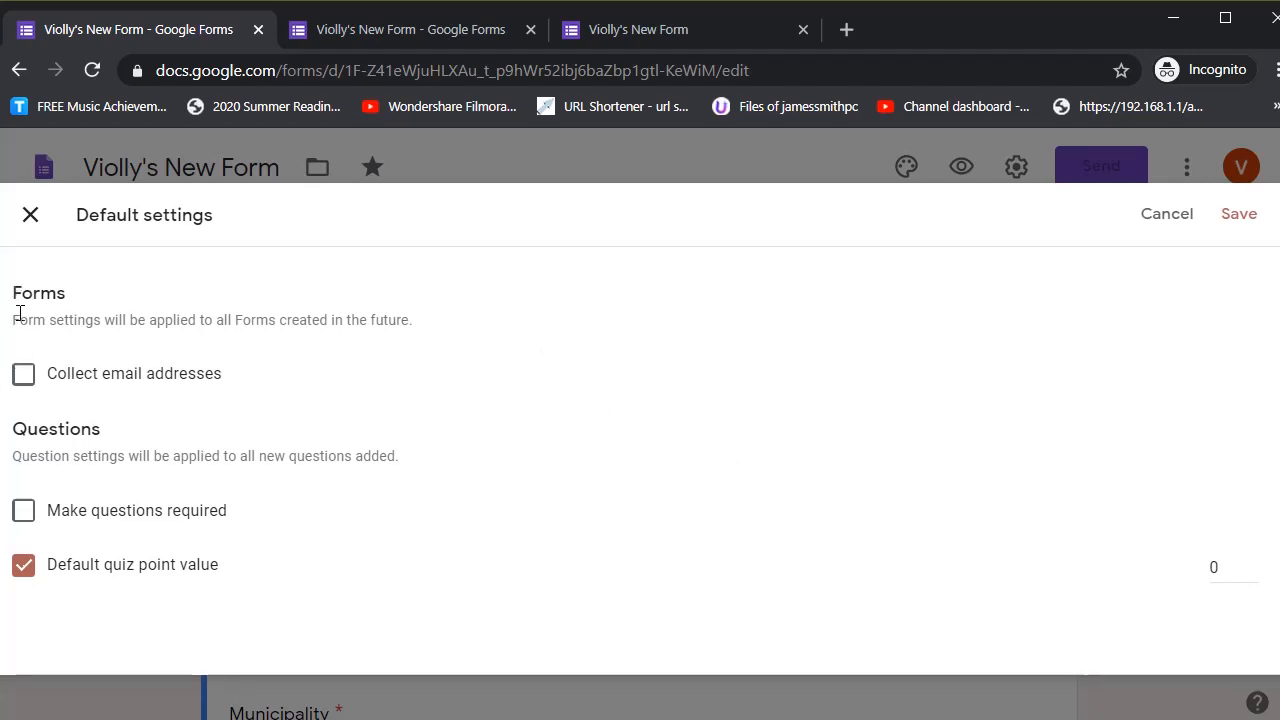
left_click_drag(19, 313, 427, 326)
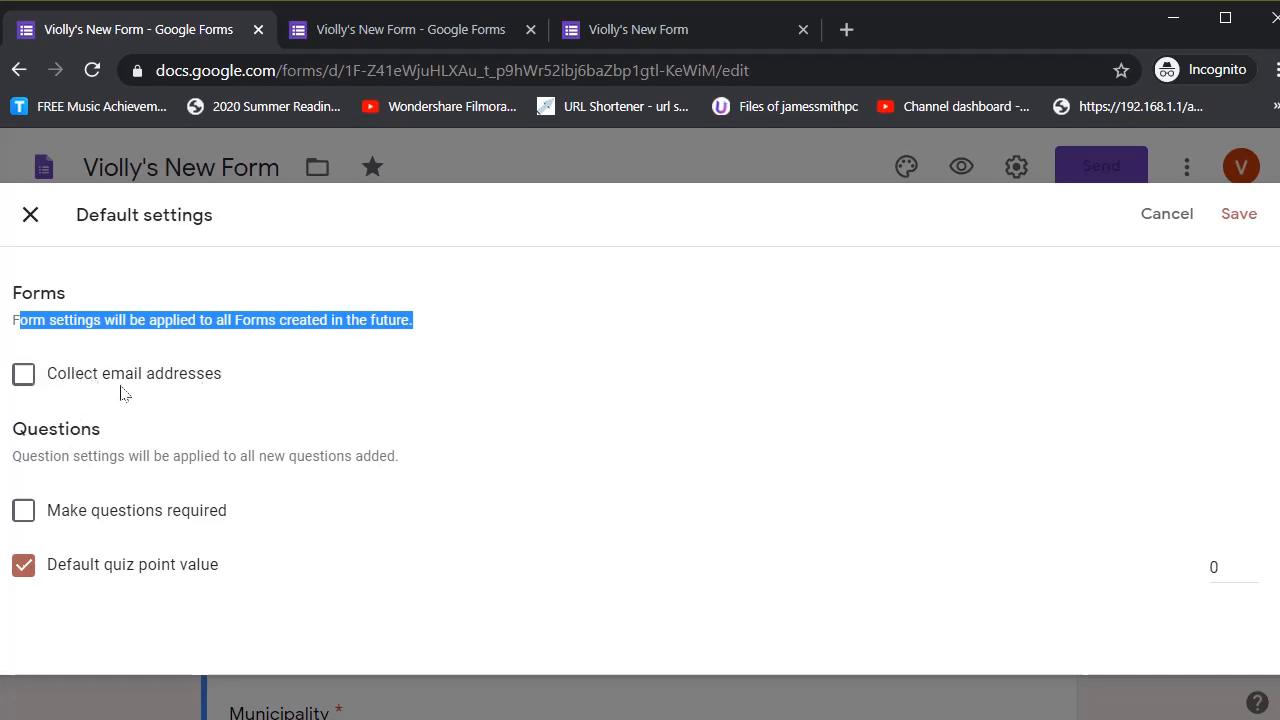
left_click(261, 394)
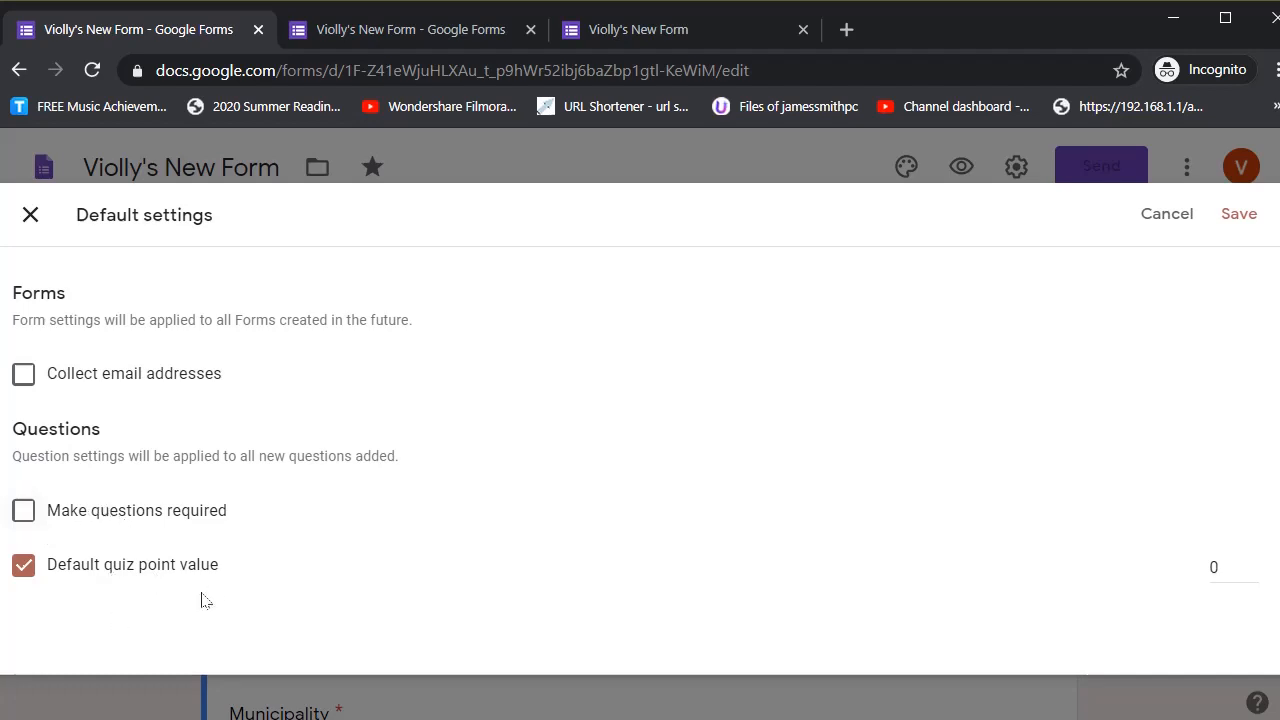
- Switch Default quiz point value off and back on, and save the default settings
left_click(28, 570)
left_click(26, 572)
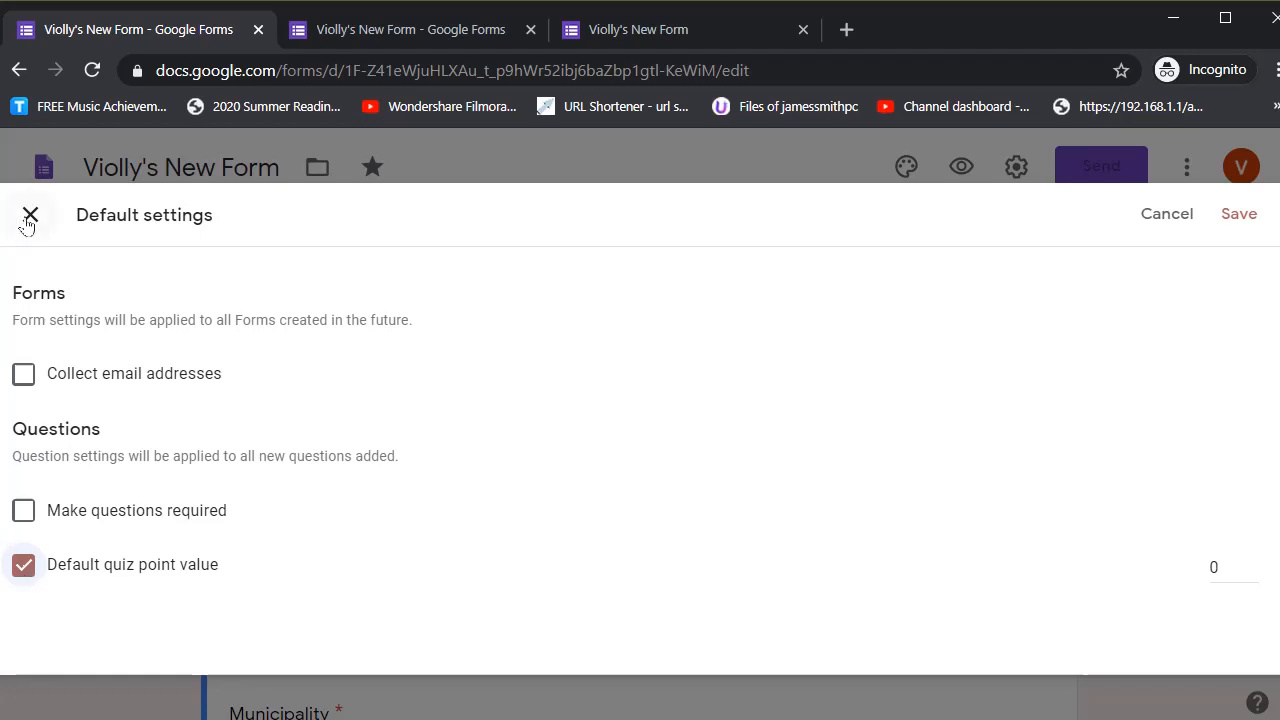
left_click(1236, 218)
- Return to the form's header, examine the signed-in Google account options, and close them
scroll(1223, 409, "down", 7)
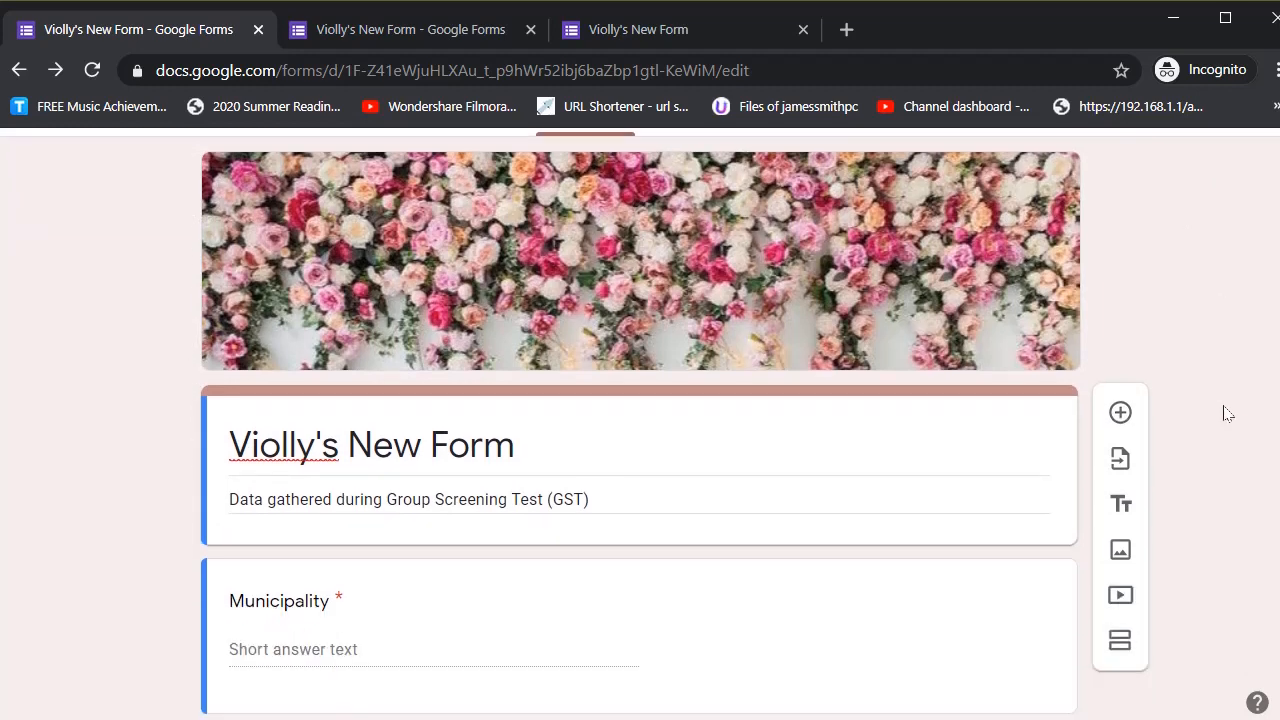
scroll(1216, 480, "up", 3)
scroll(1214, 507, "up", 4)
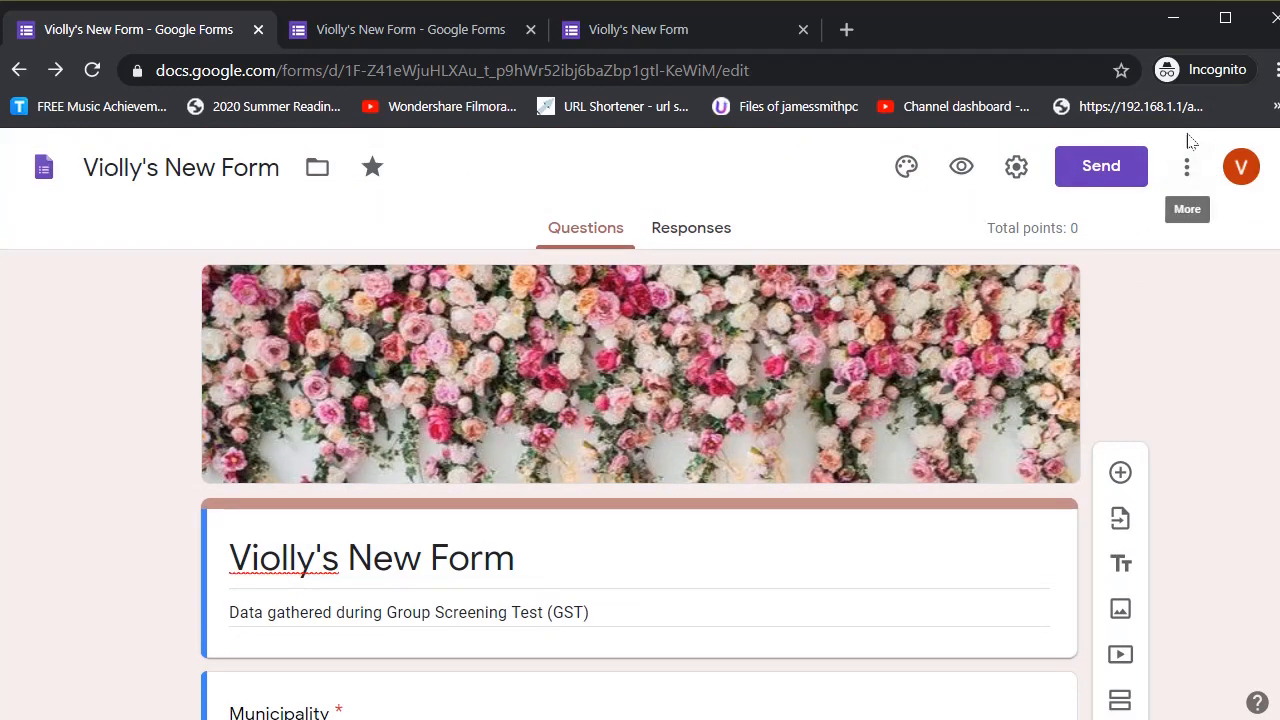
left_click(1240, 167)
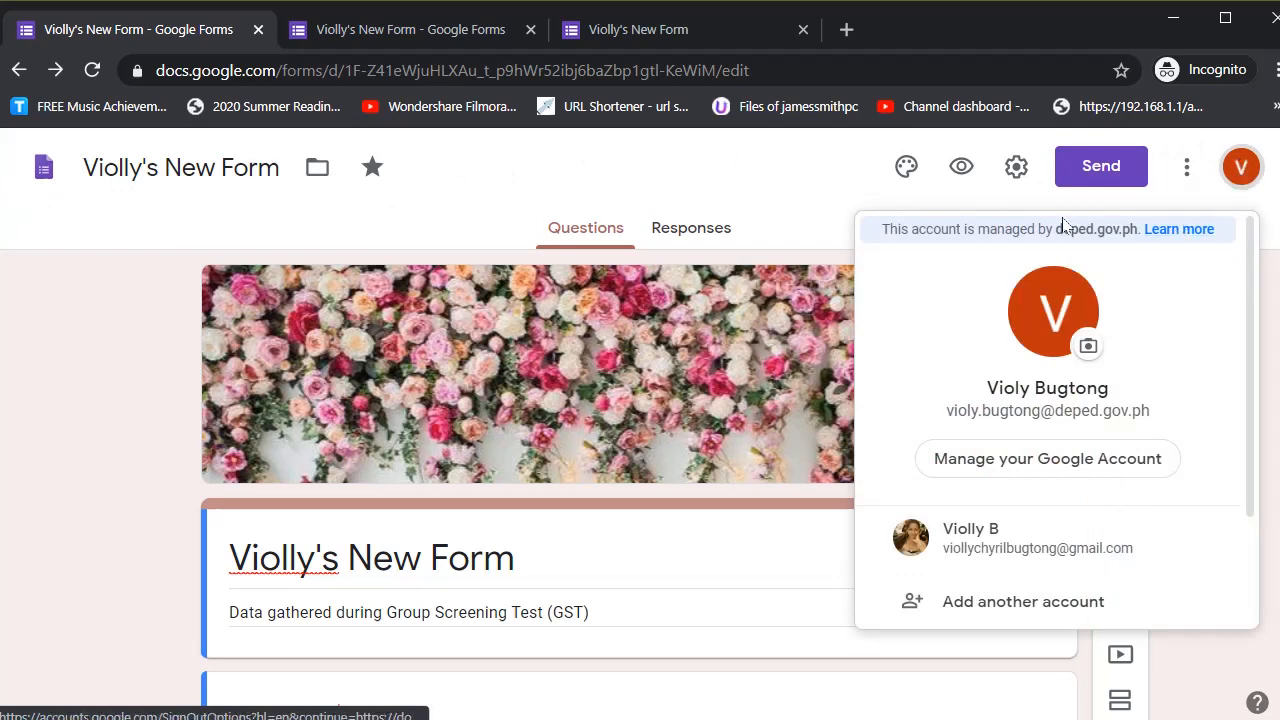
scroll(1128, 430, "down", 2)
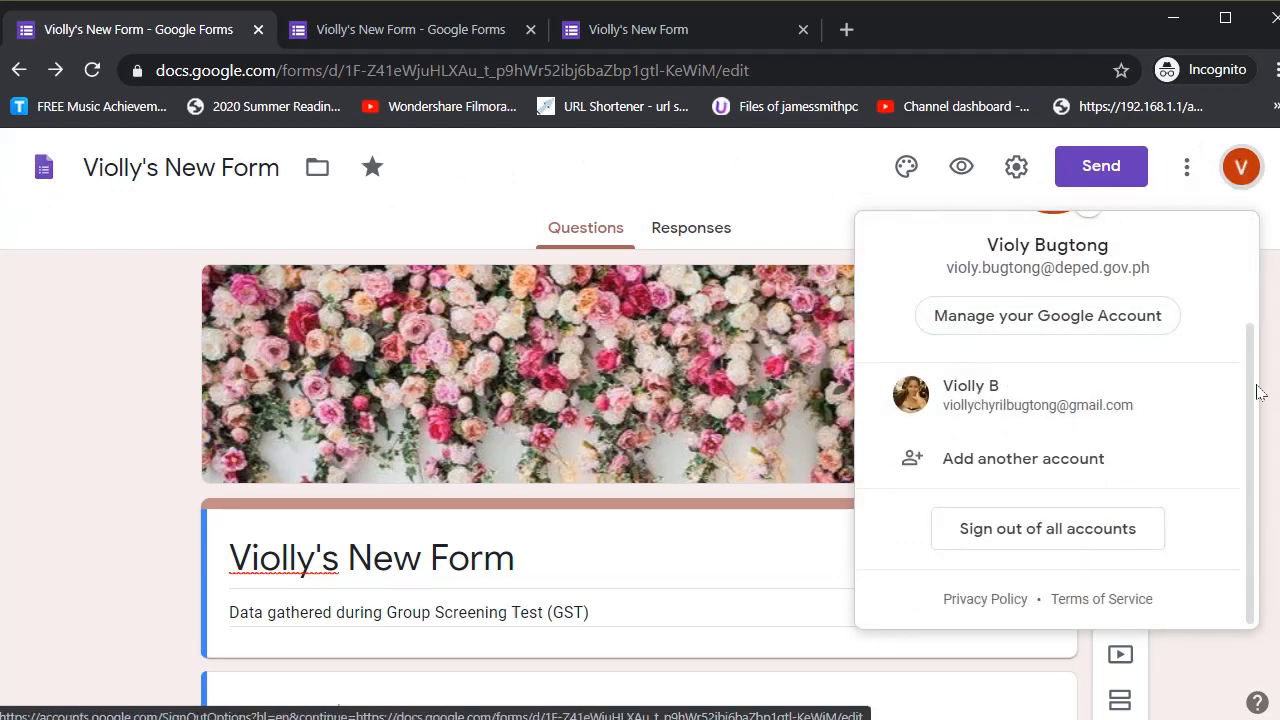
left_click(46, 545)
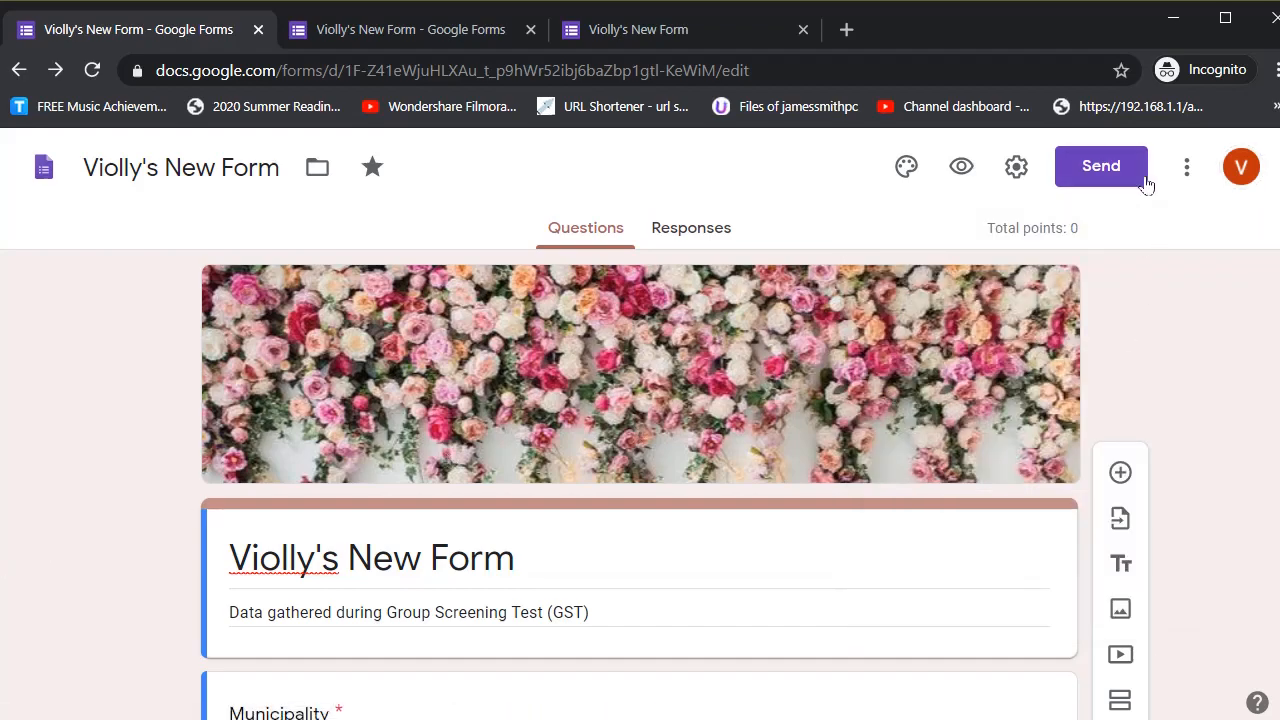